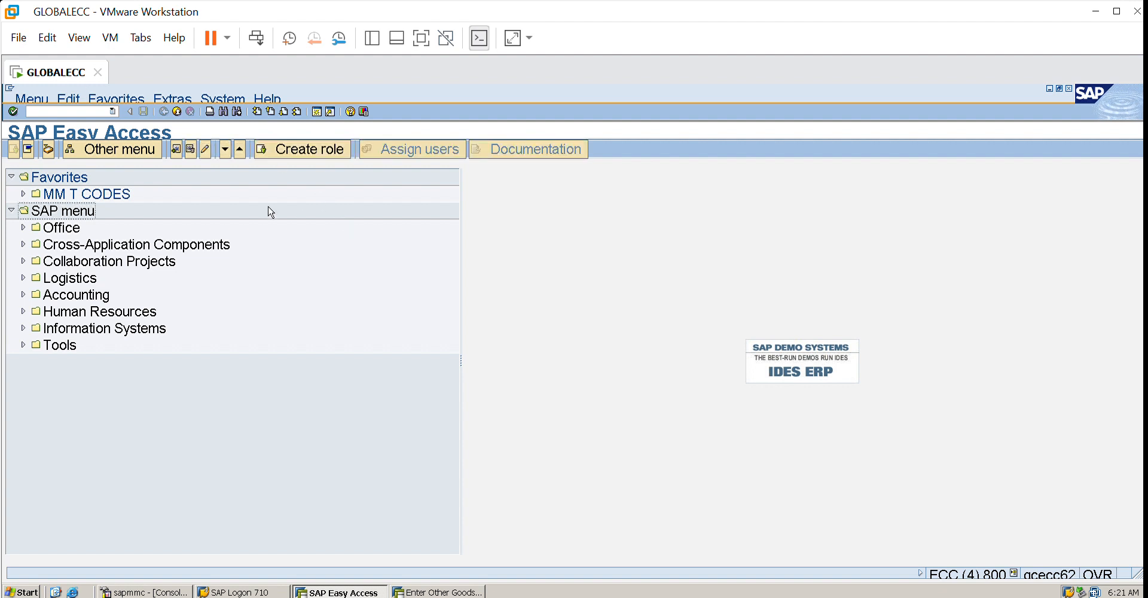
Start transaction MM01 for a mechanical engineering raw material and bring up the view selection
left_click(68, 111)
type("mm01")
key("Return")
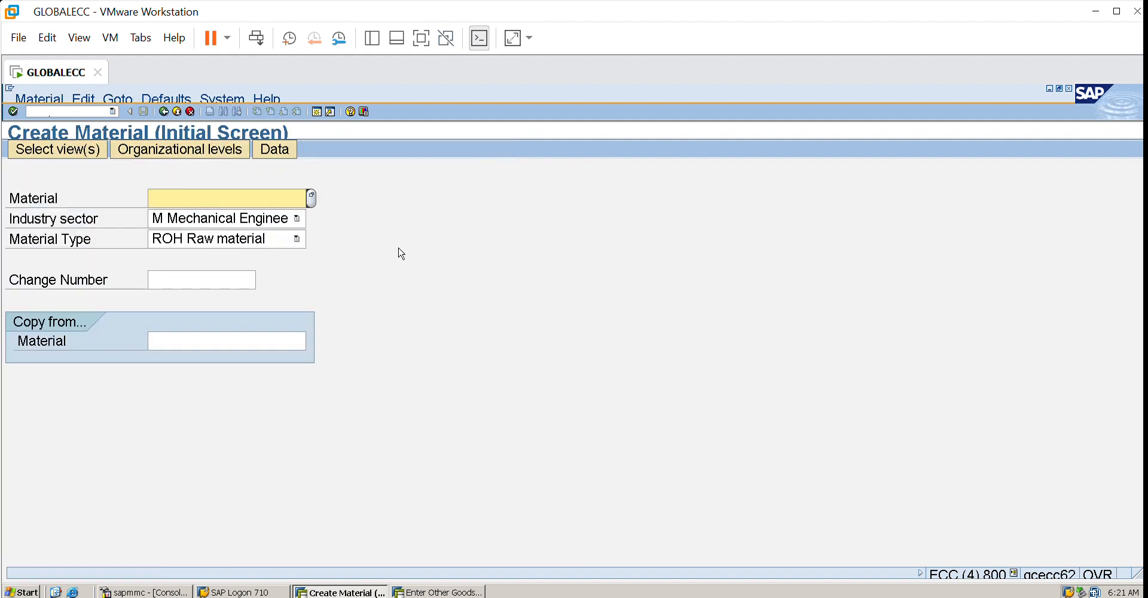
key("Return")
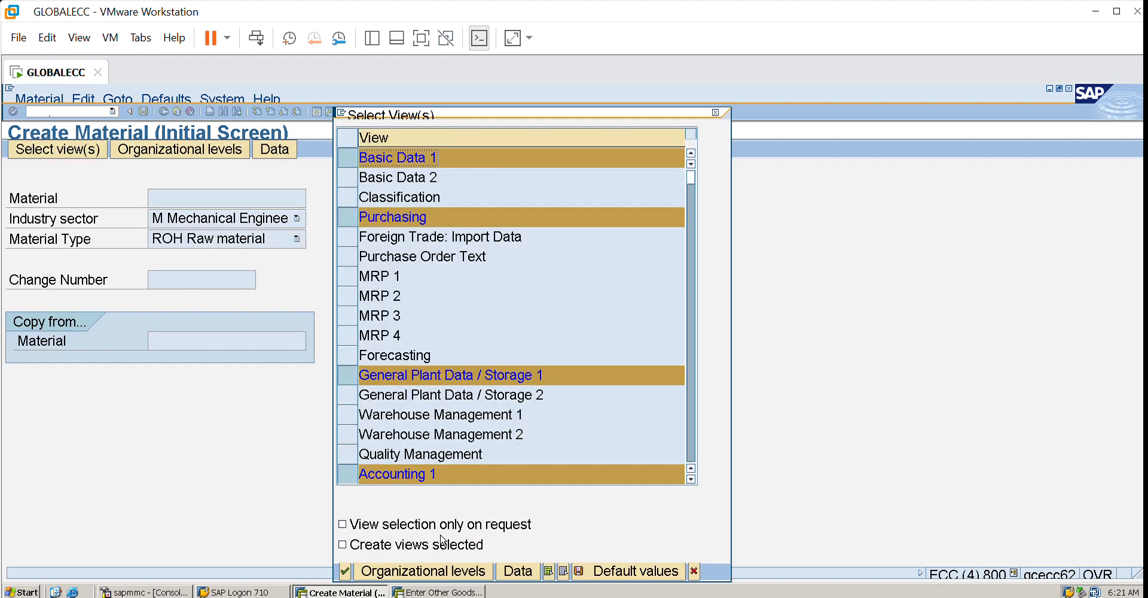
Set the material's organizational levels to plant 3000 and storage location 0001
left_click(428, 565)
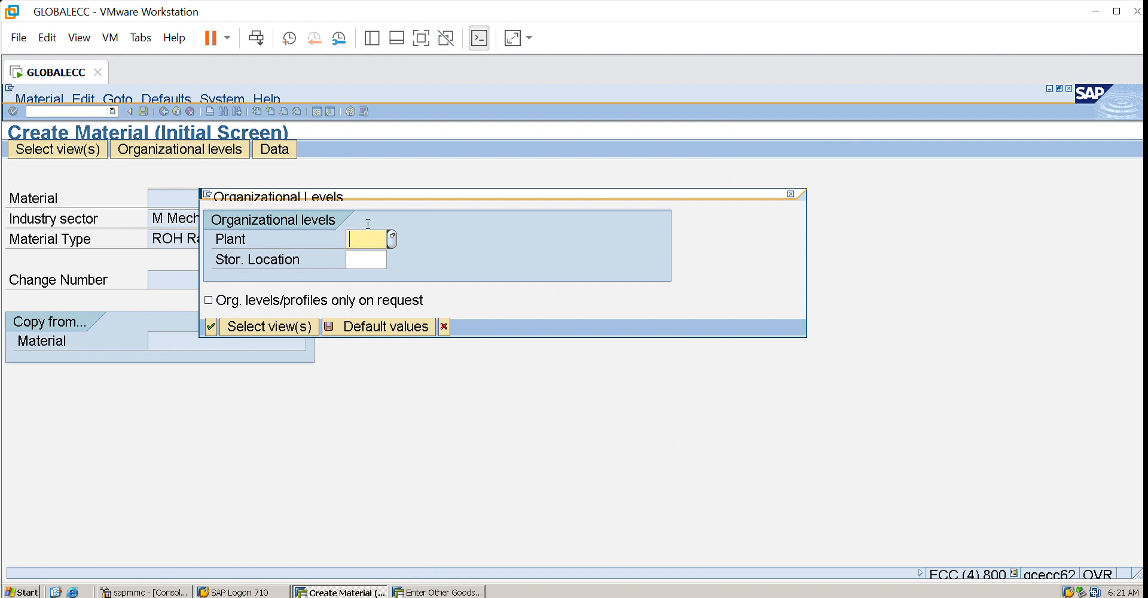
type("3000")
key("Tab")
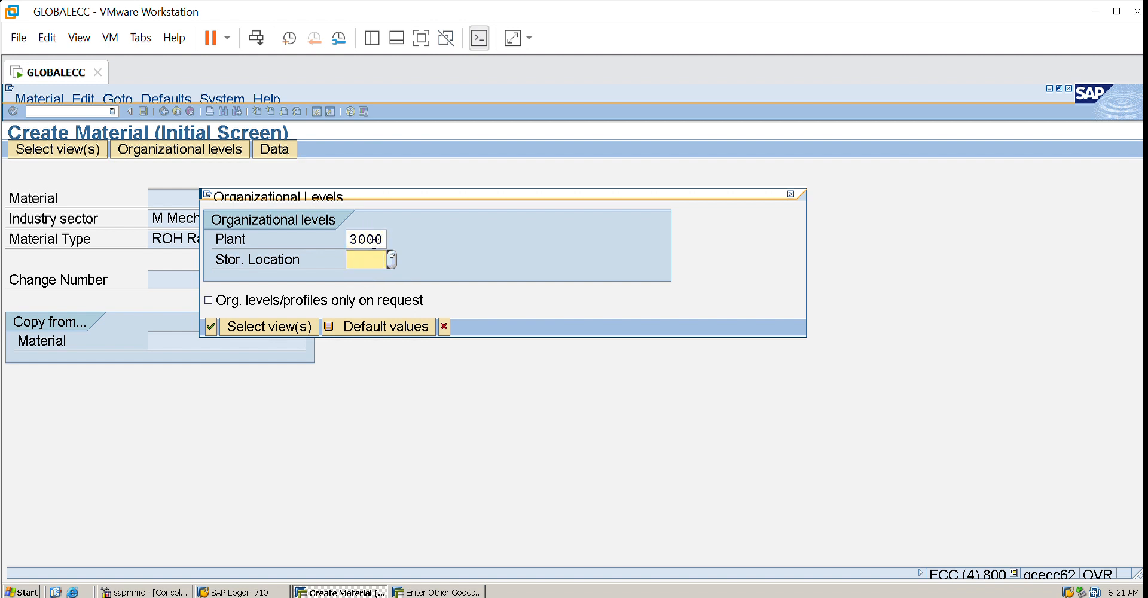
type("000")
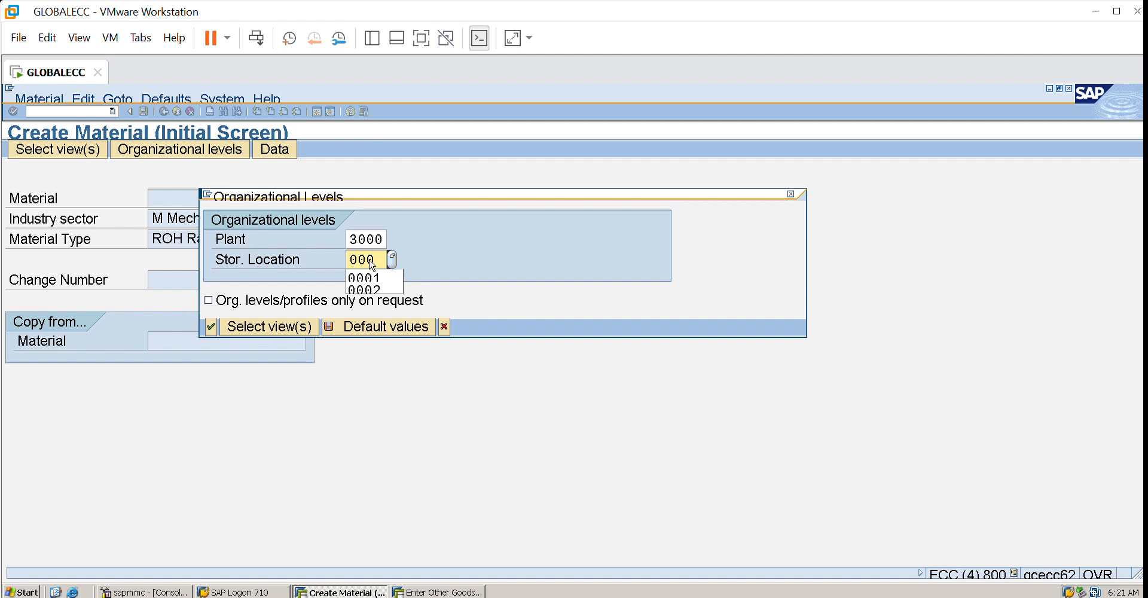
type("1")
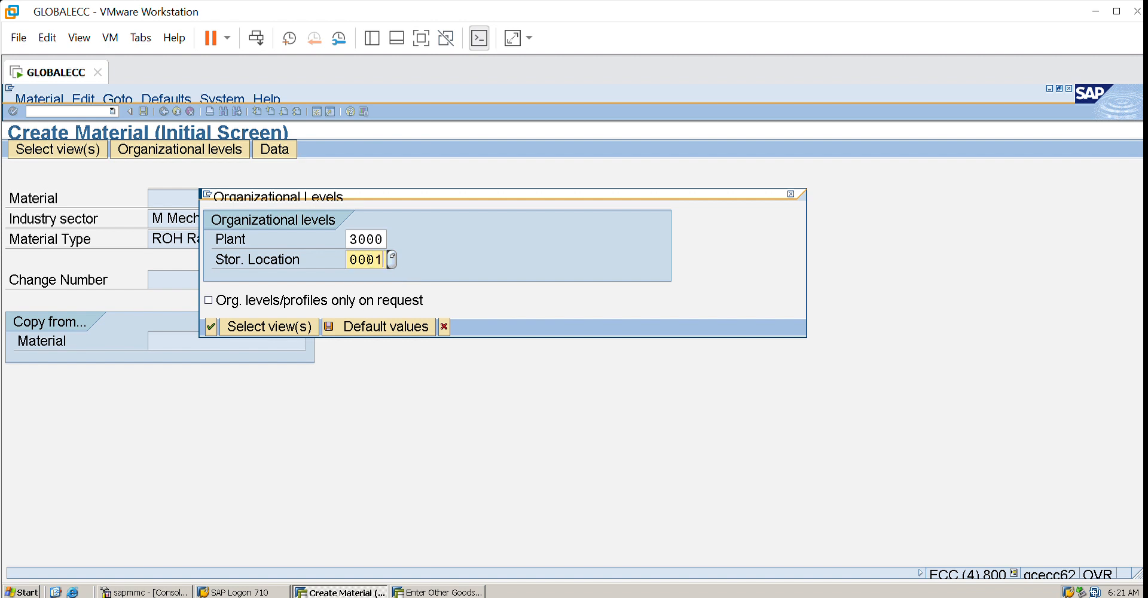
key("Return")
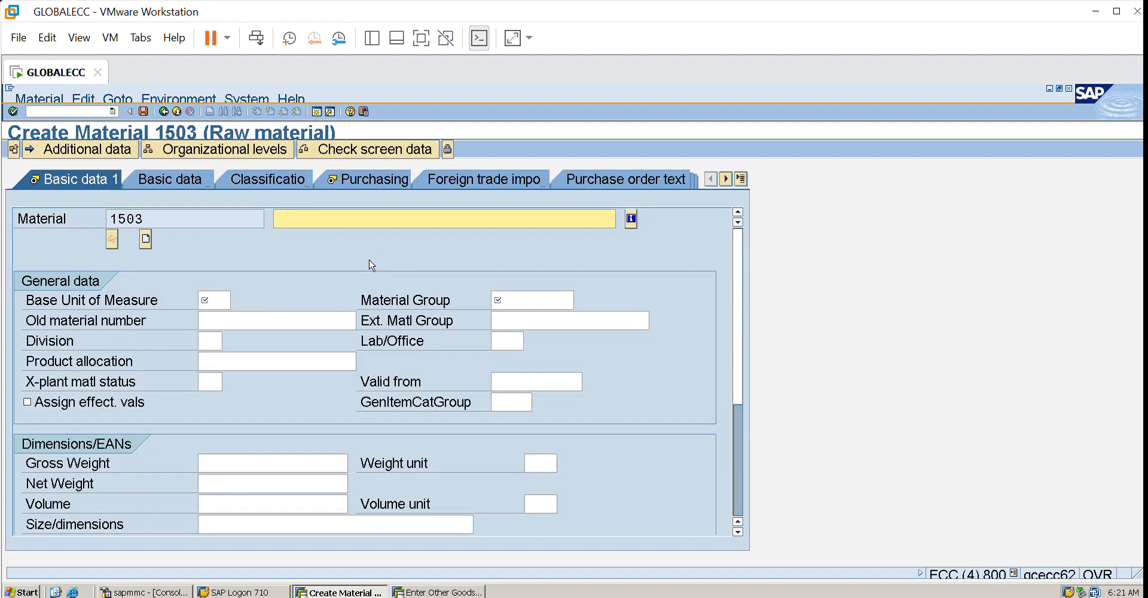
Enter the material description "Batch job testing", base unit of measure KG and material group 004 in the basic data
left_click(346, 216)
type("Batch job testing")
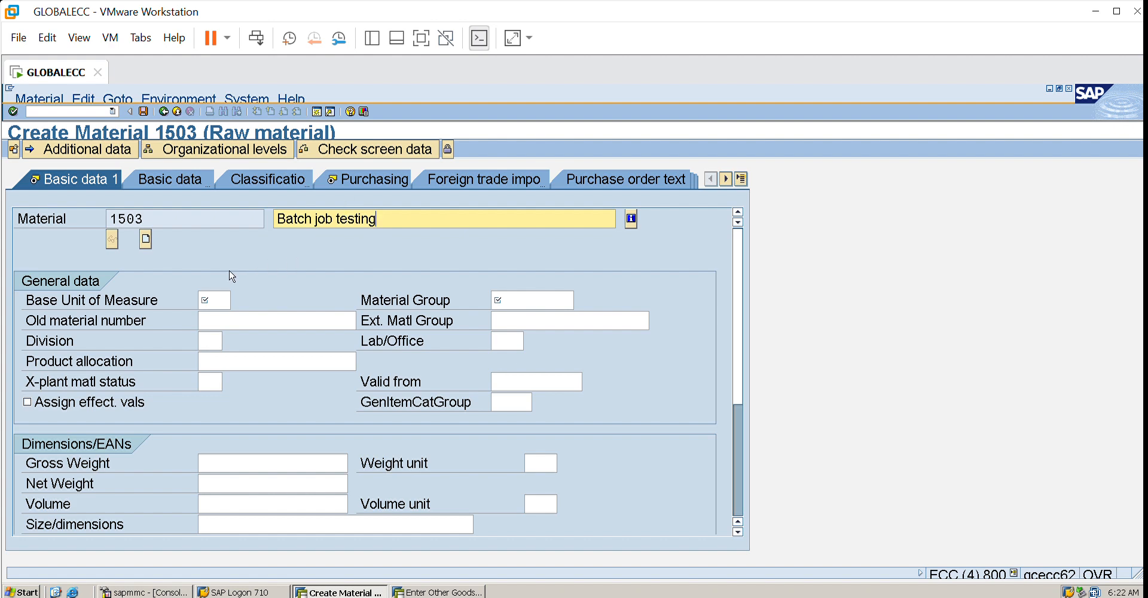
key("Tab")
type("kg")
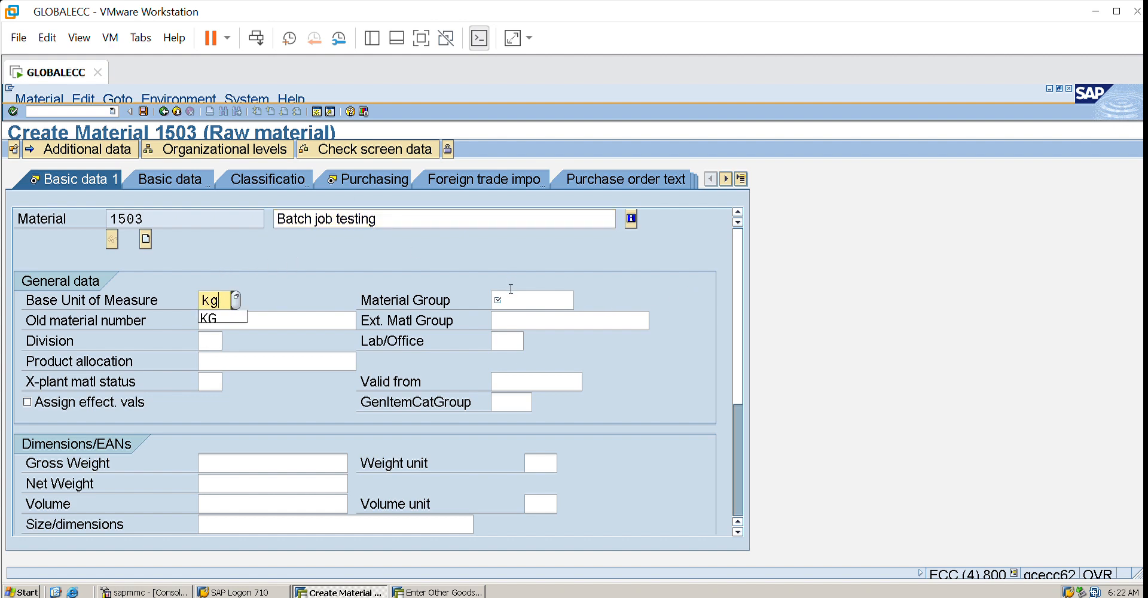
left_click(512, 288)
type("004")
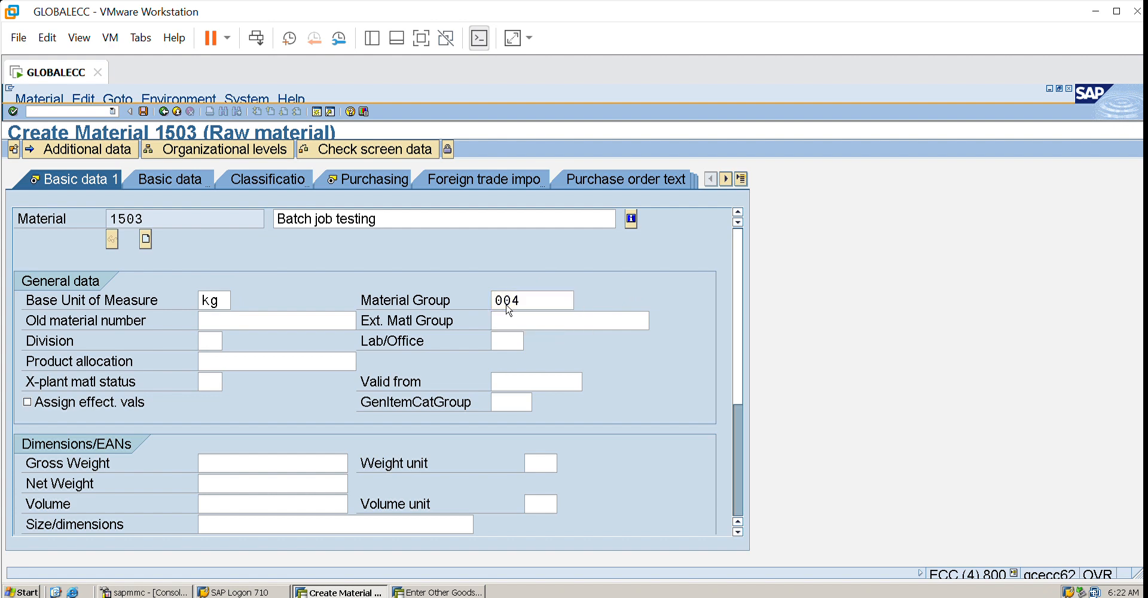
key("Return")
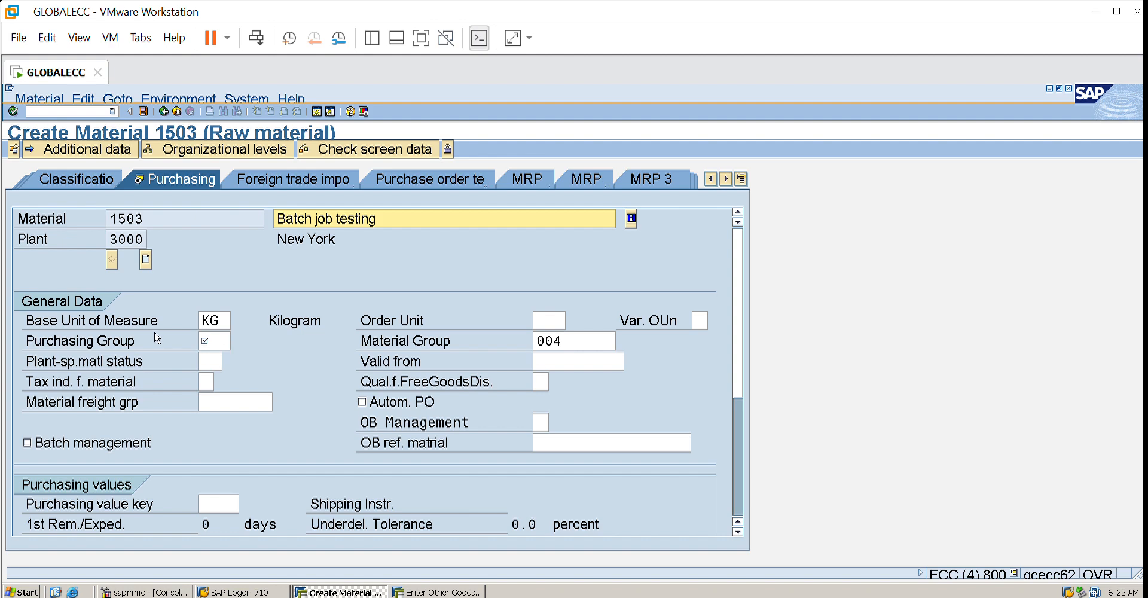
Set purchasing group 000 and enable automatic PO for the material, then proceed through plant storage data to Accounting 1
left_click(219, 334)
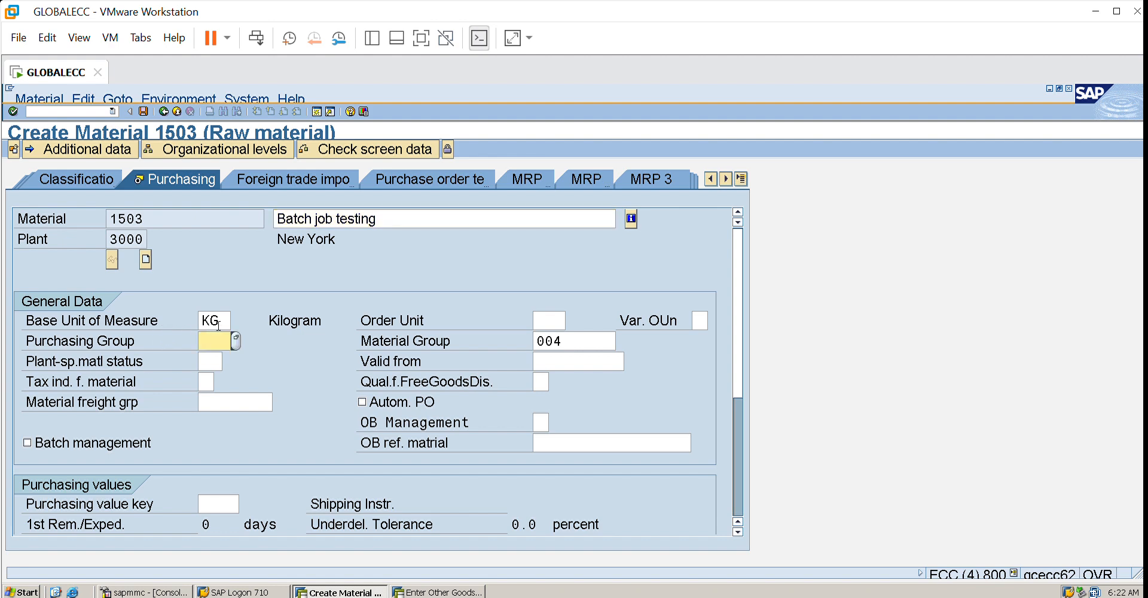
type("000")
left_click(363, 401)
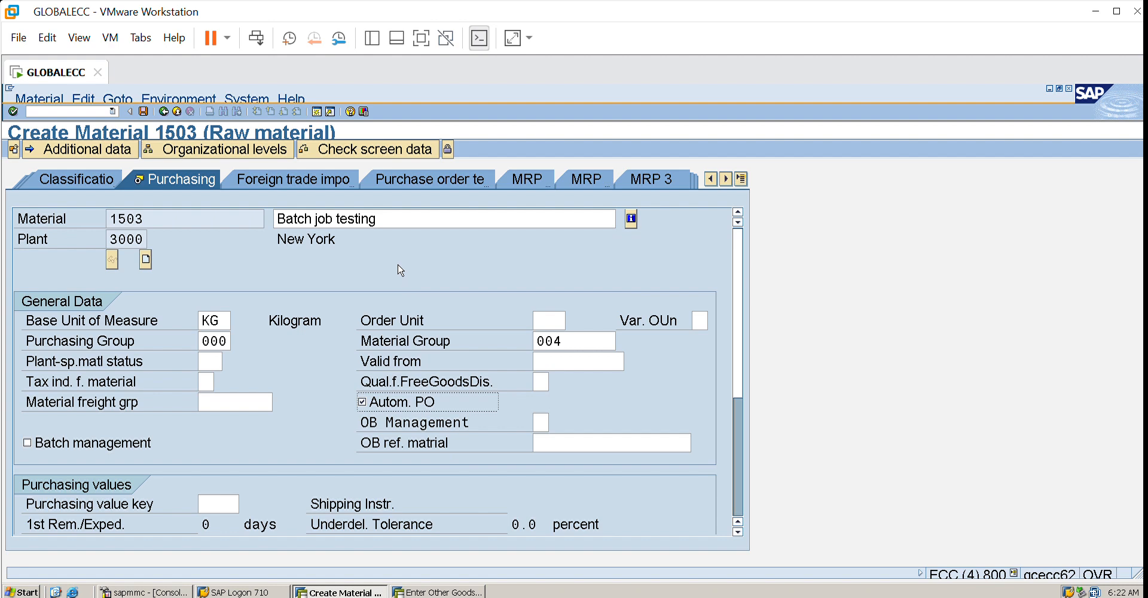
key("Return")
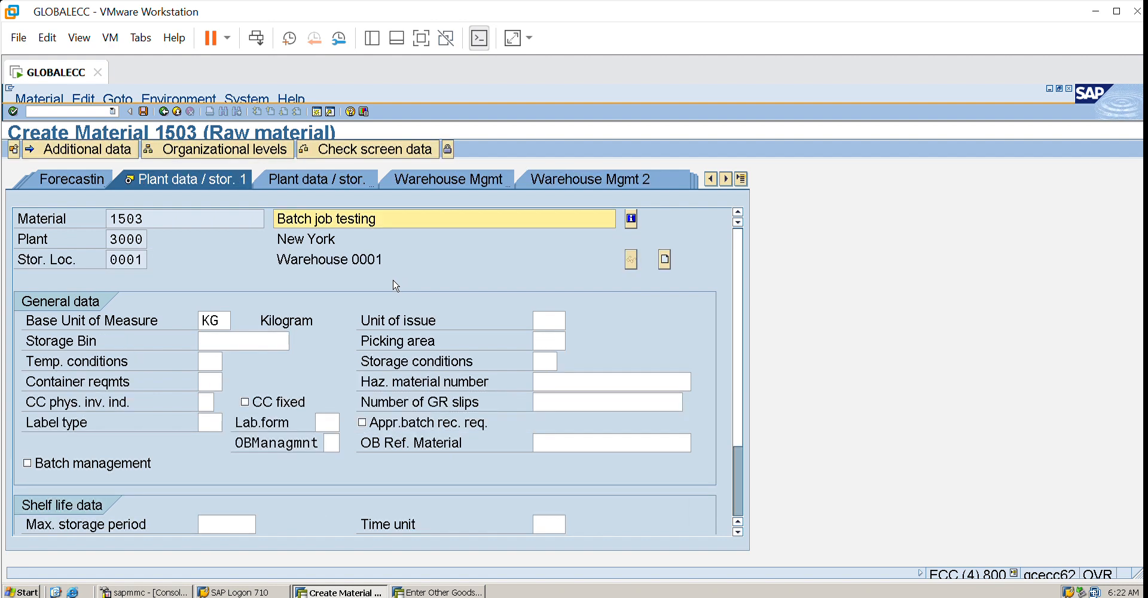
key("Return")
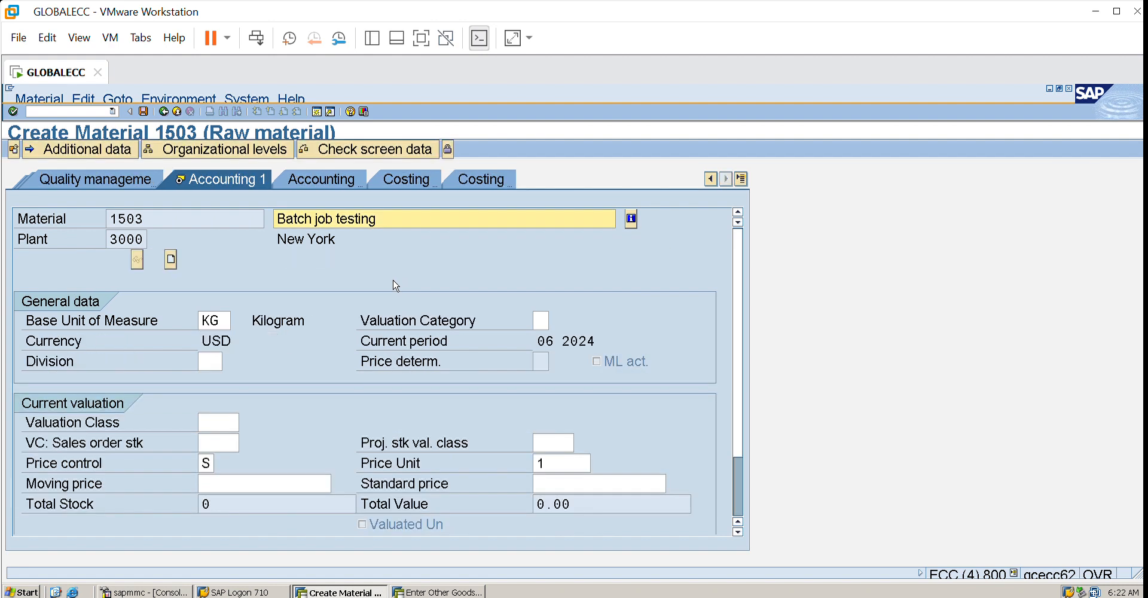
Assign valuation class 3000 (Raw materials 1) to the material and save the new material
left_click(237, 421)
key("F4")
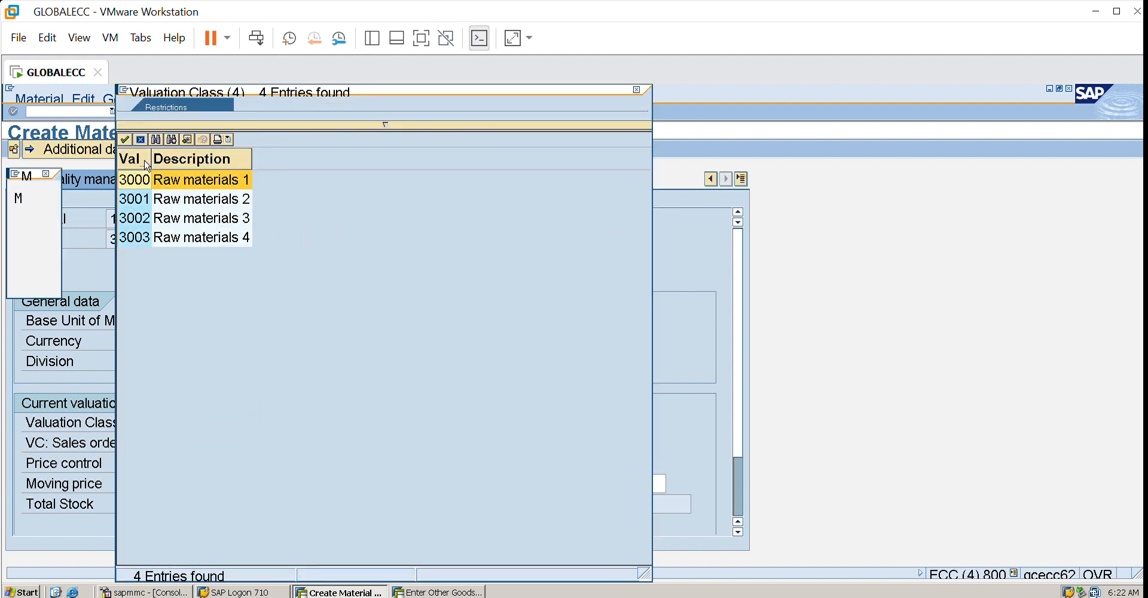
left_click(147, 174)
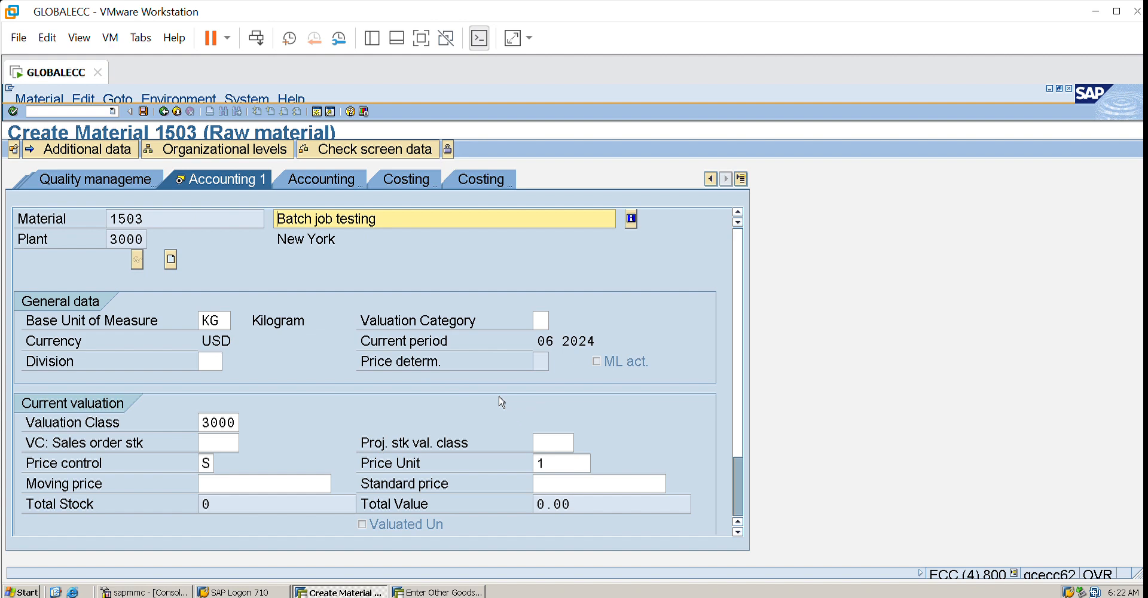
key("Return")
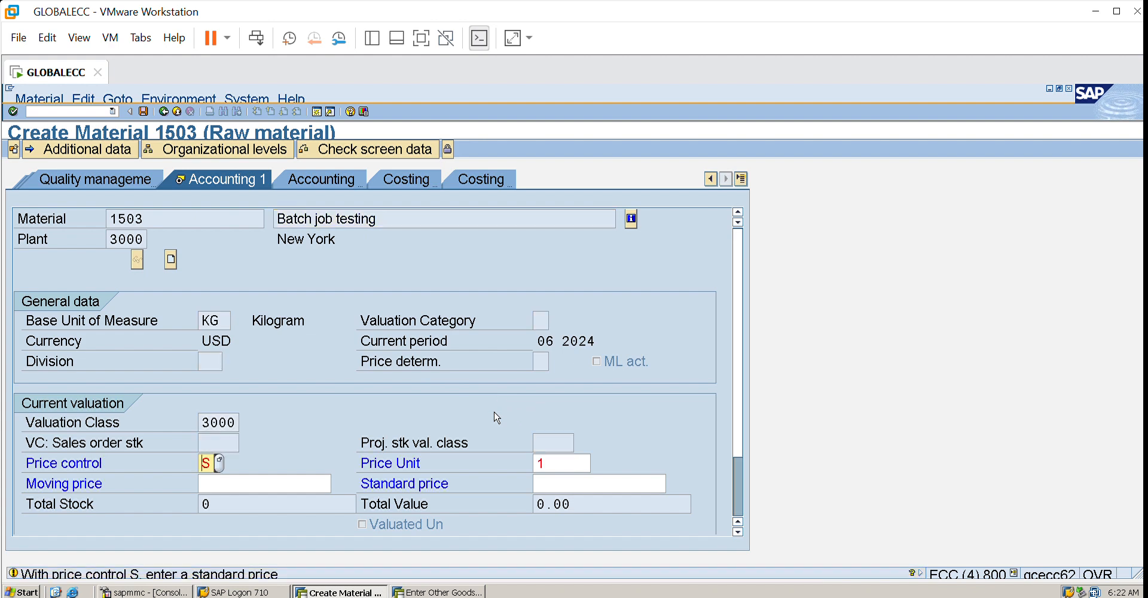
key("Return")
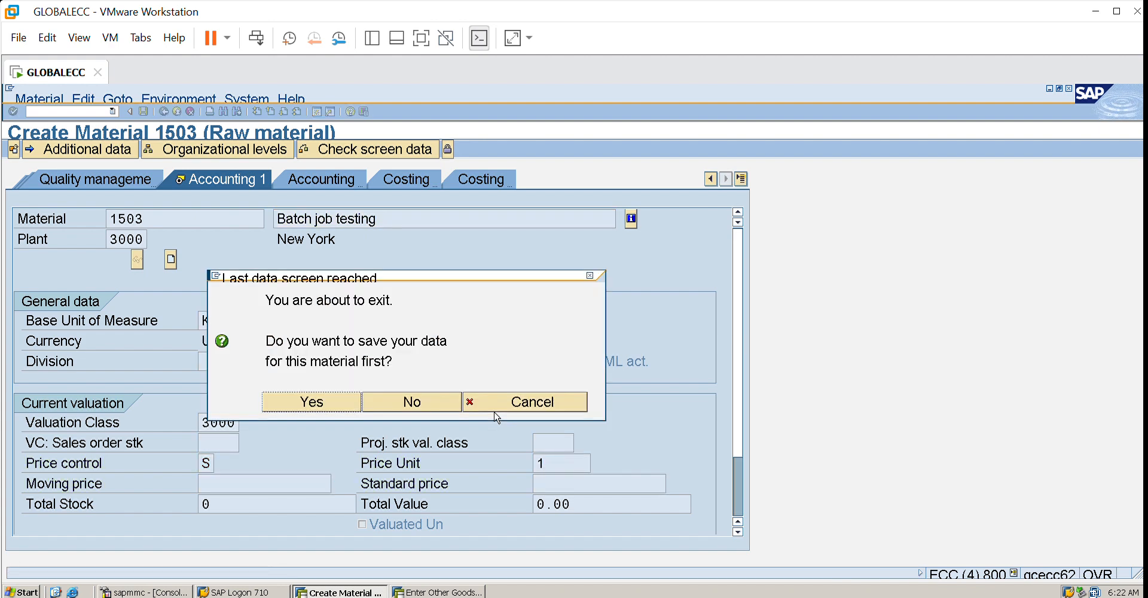
left_click(312, 402)
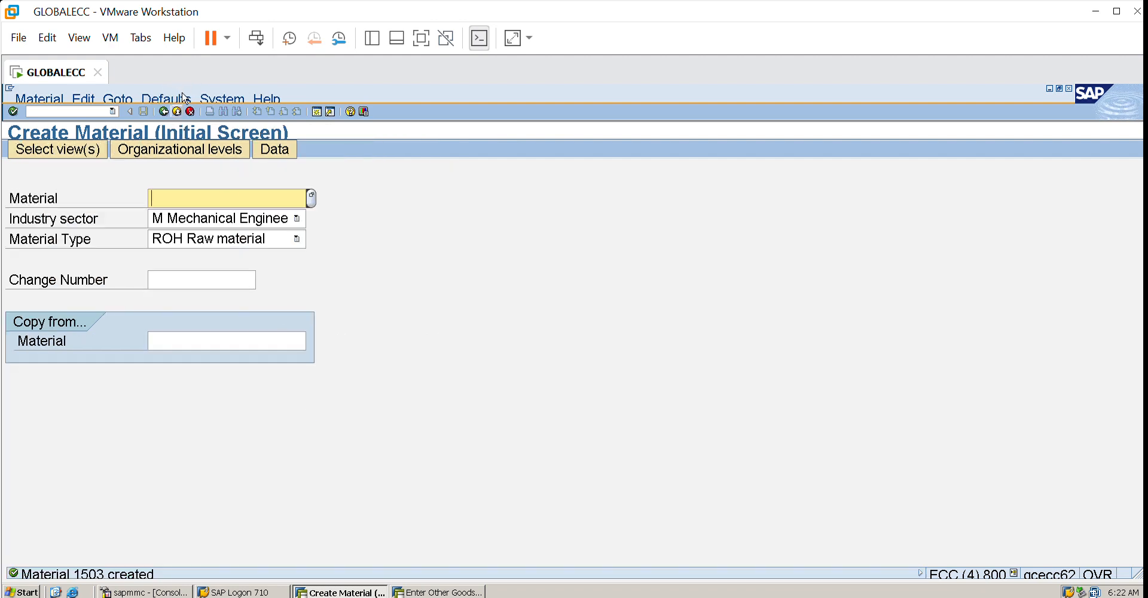
Leave material creation and start transaction XK01 for a new vendor with account group KRED
left_click(178, 111)
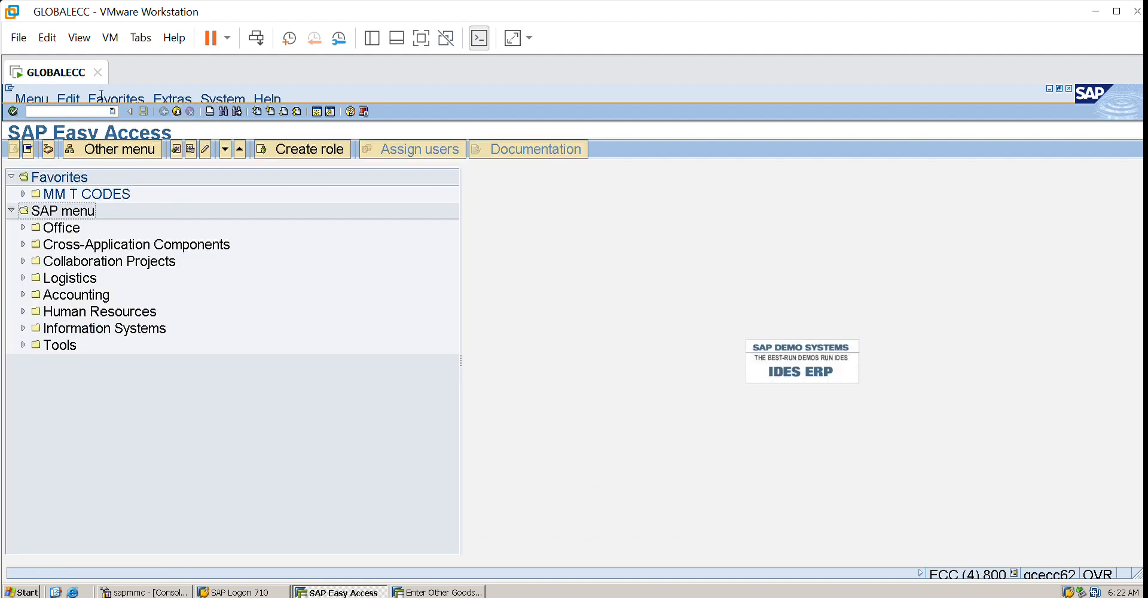
type("x")
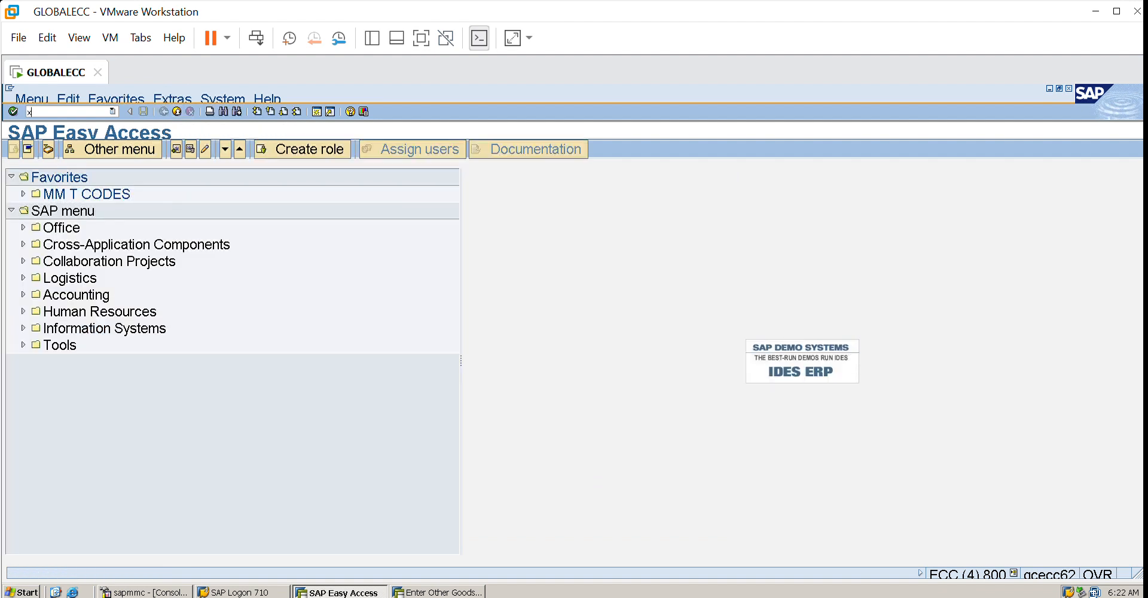
type("k01")
key("Return")
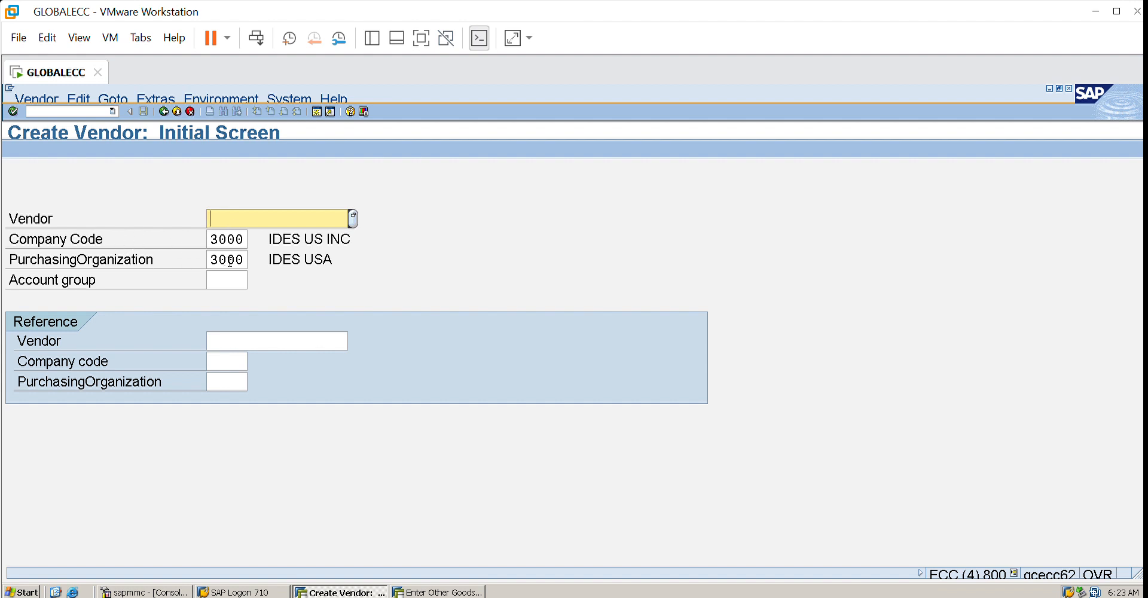
key("Tab")
key("Tab")
key("Tab")
type("kred")
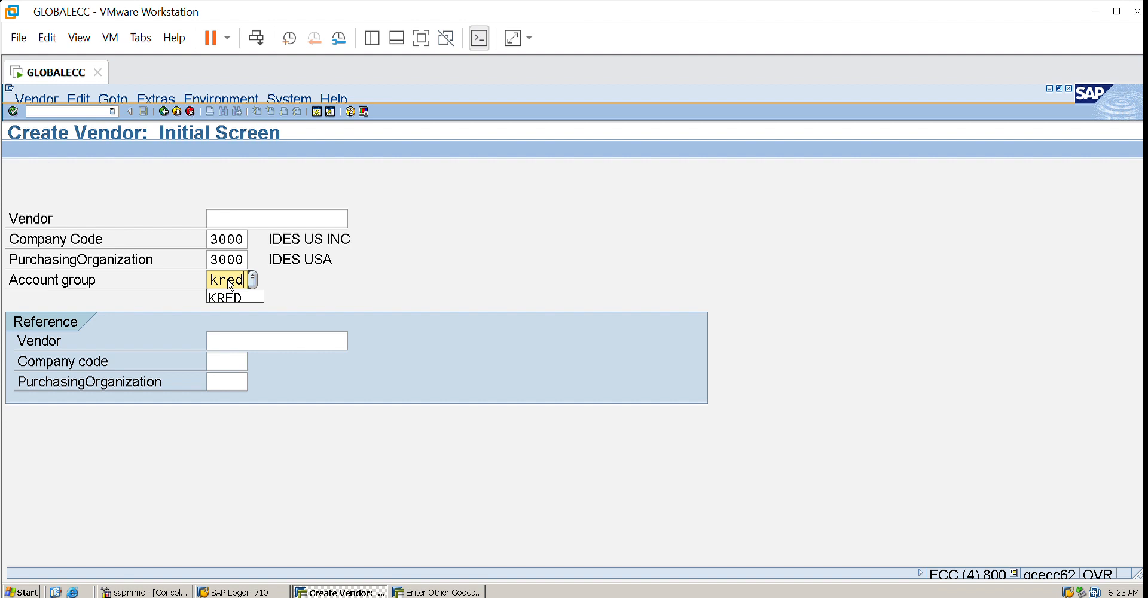
key("Return")
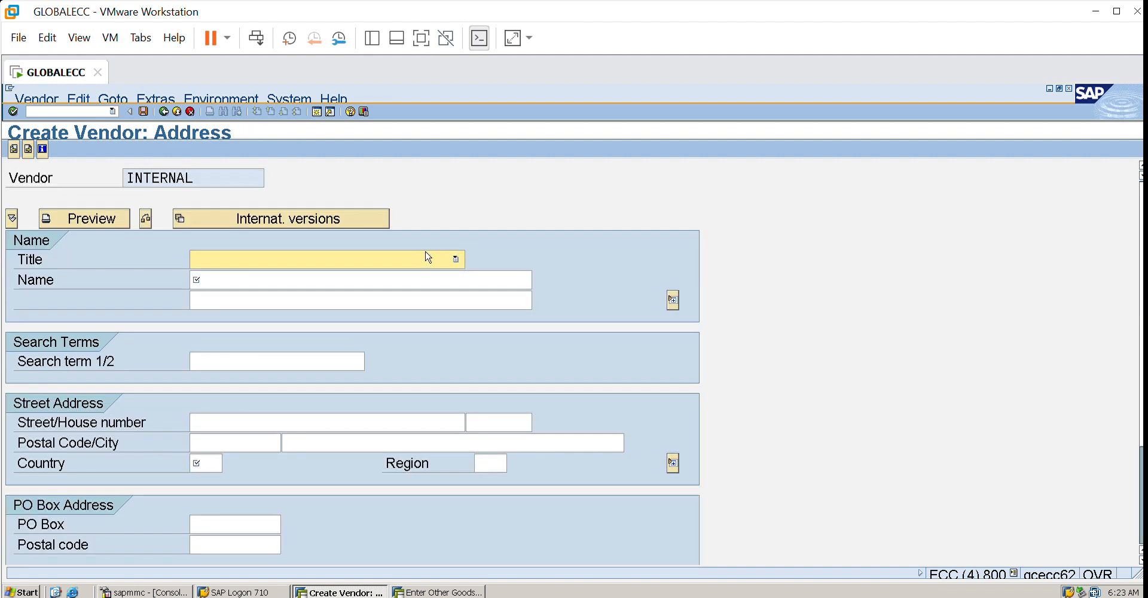
Set the vendor's title to Company, the name to "Batch Job Vendor" and the search term to "batchjobvendor"
left_click(431, 256)
left_click(285, 270)
key("Tab")
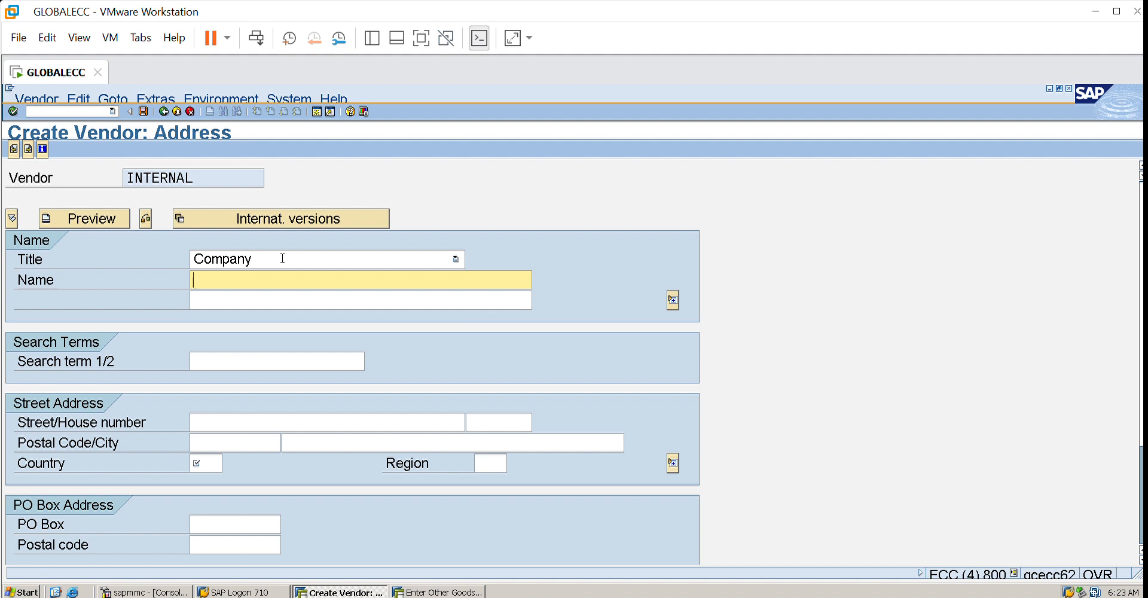
type("b")
key("BackSpace")
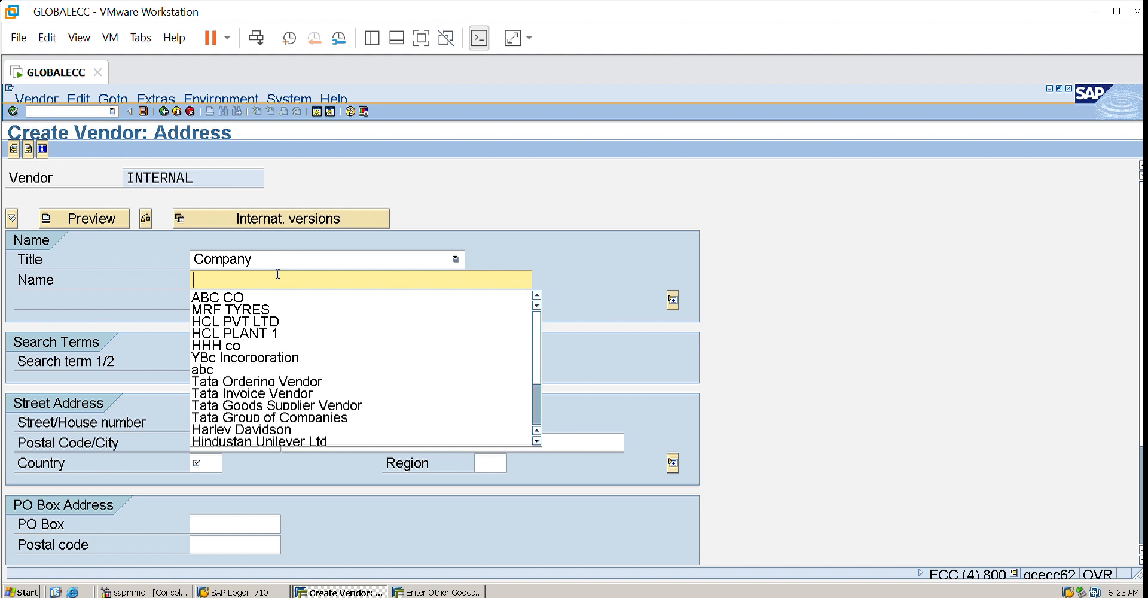
type("Ba")
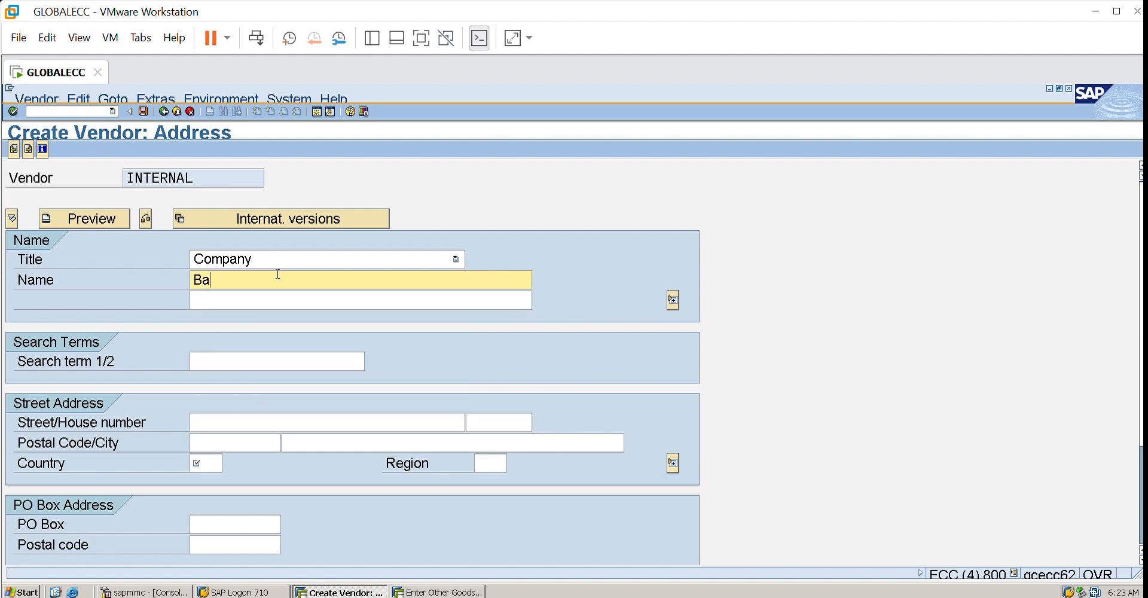
type("tch Job Vendor")
left_click(266, 352)
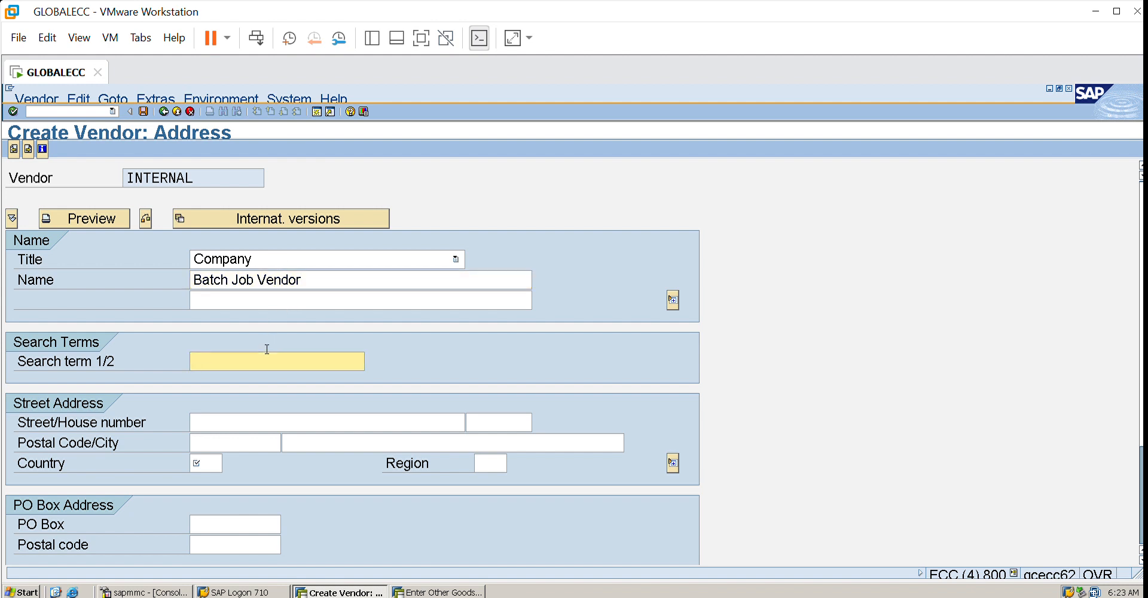
type("batchjobvendor")
key("Tab")
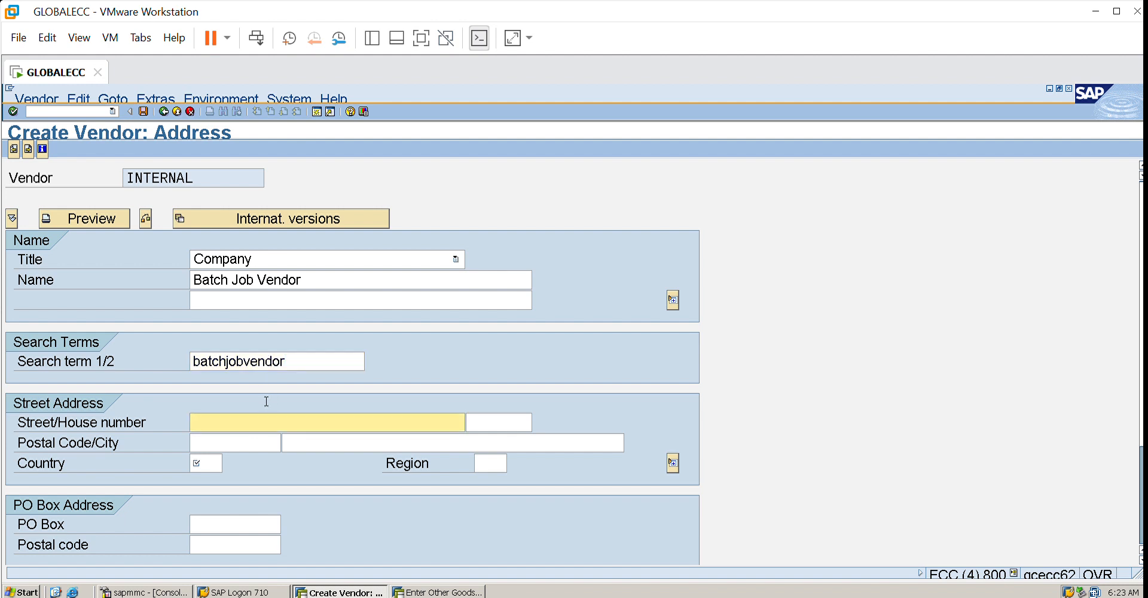
Enter the vendor's street, set the country to IN and the region to 01, and confirm the address
type("Asifnagar")
key("Tab")
key("Tab")
key("Tab")
key("Tab")
type("in")
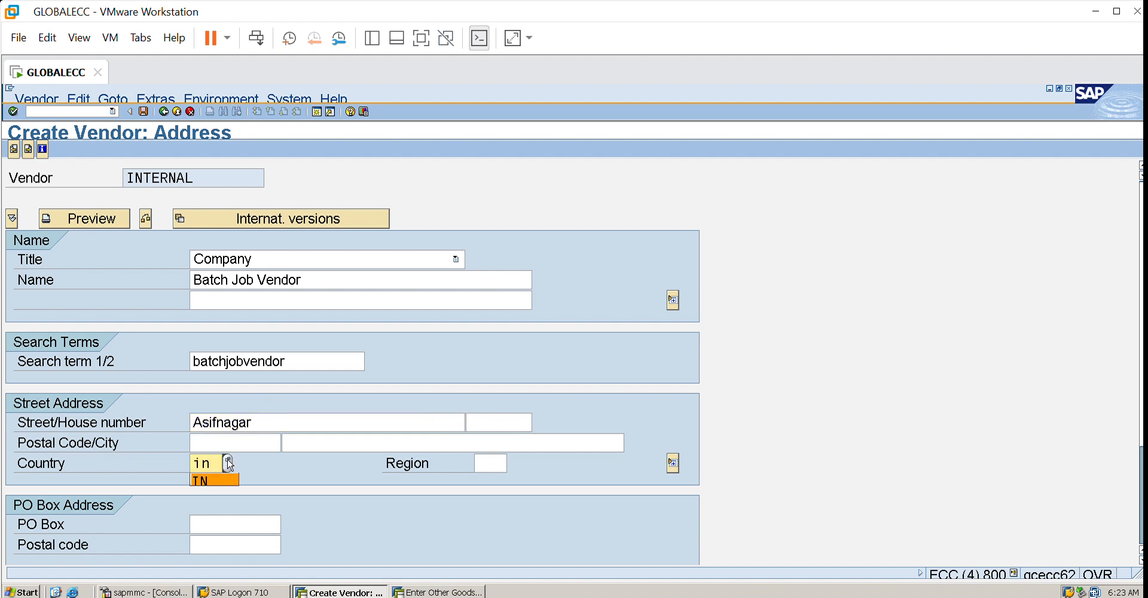
left_click(224, 480)
key("Tab")
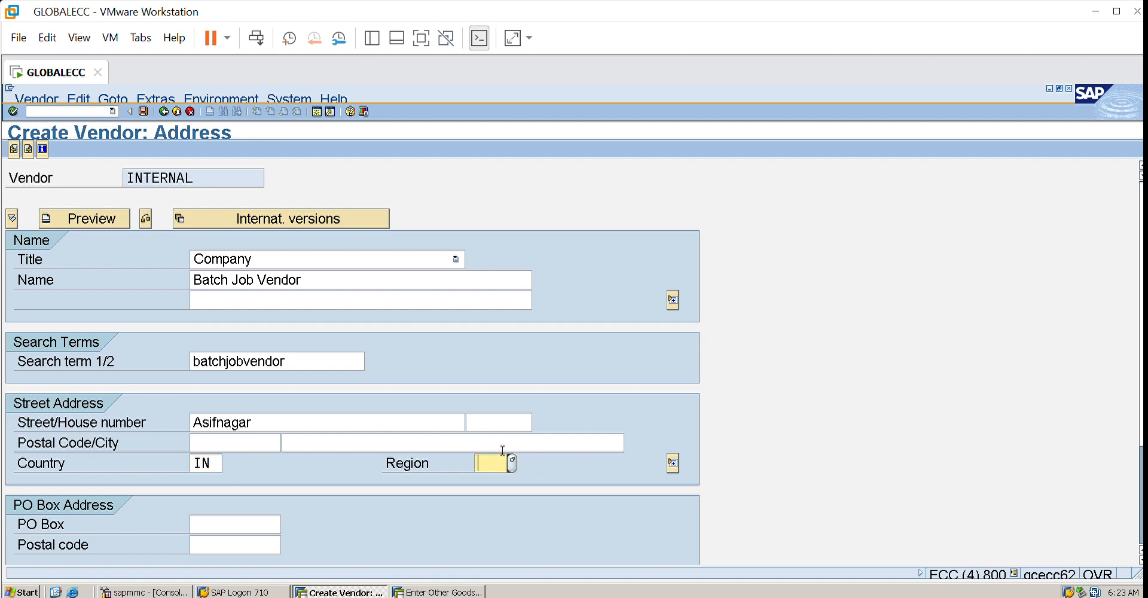
type("01")
key("Return")
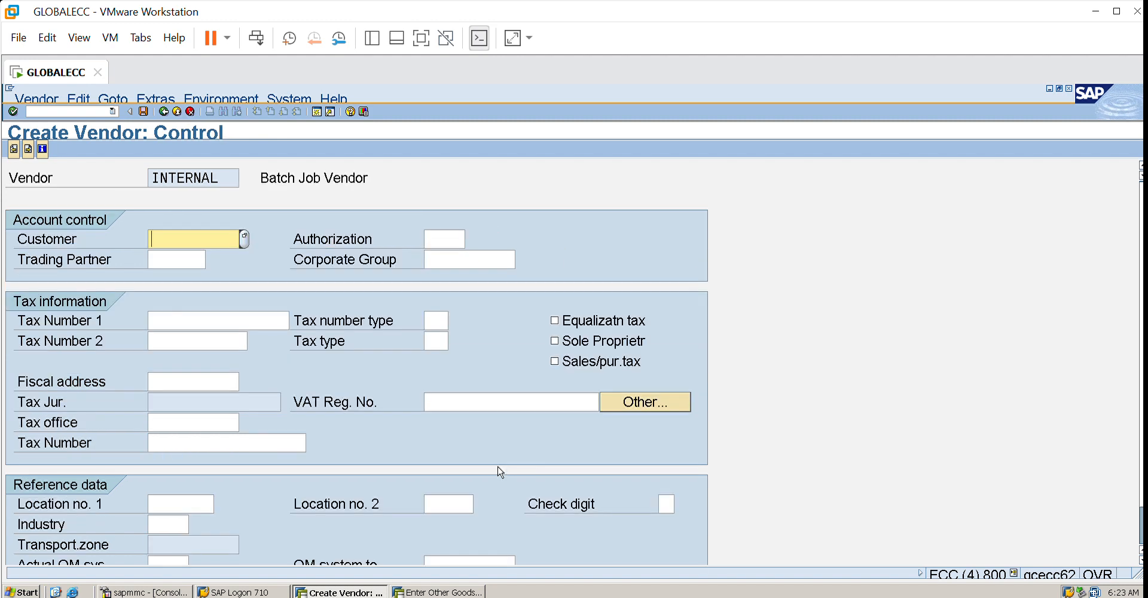
Continue to the vendor's accounting information and choose the suggested reconciliation account
key("Return")
key("Return")
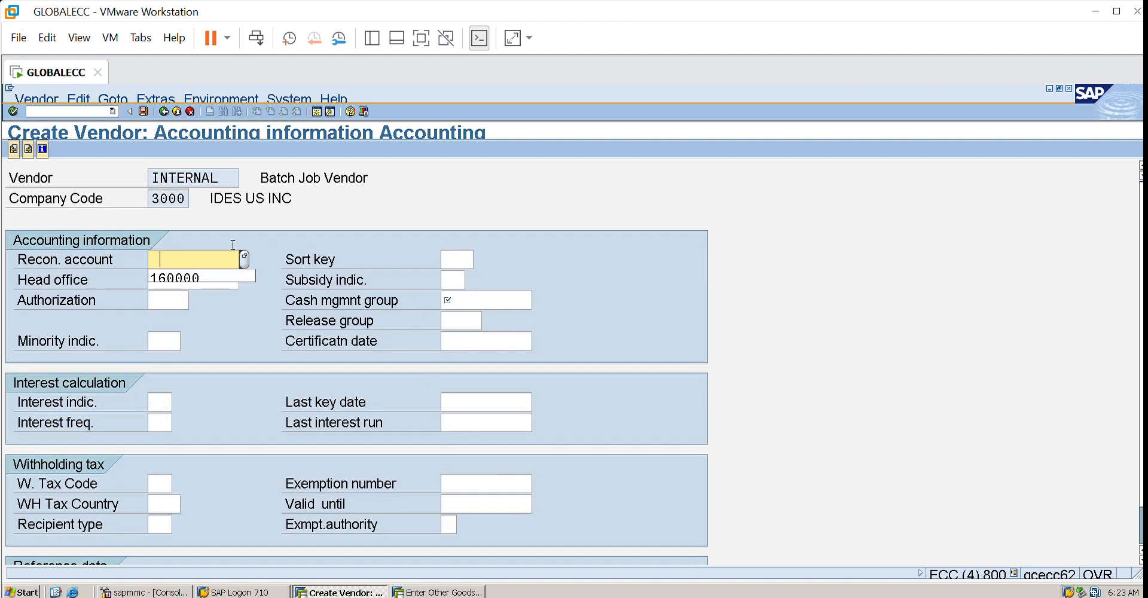
left_click(222, 277)
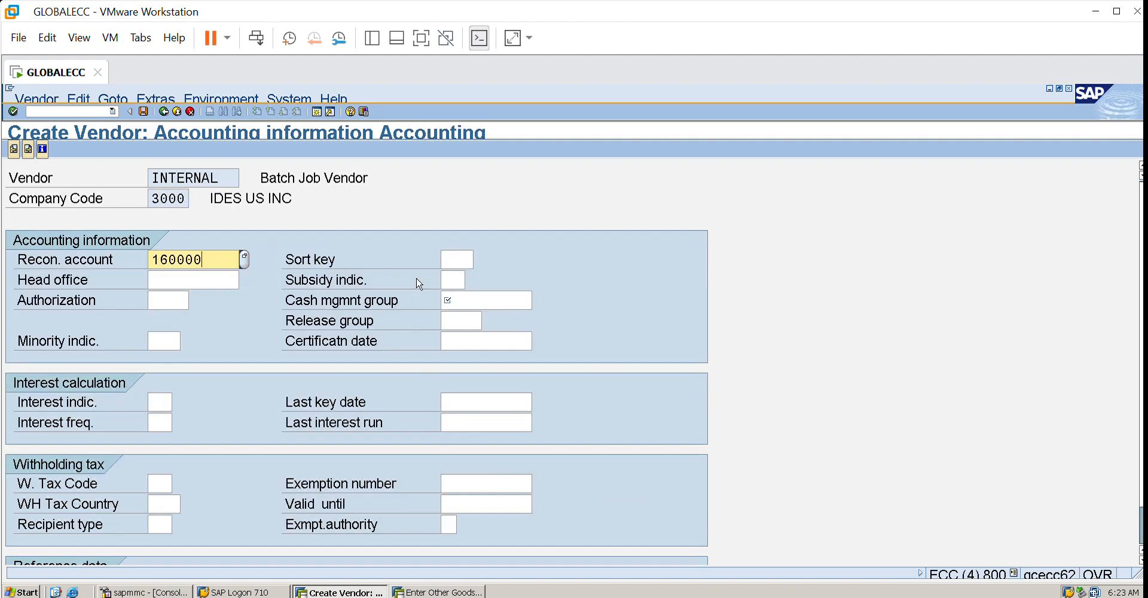
Set the vendor's cash management group to A1 and continue through the remaining accounting screens to the purchasing data
left_click(497, 291)
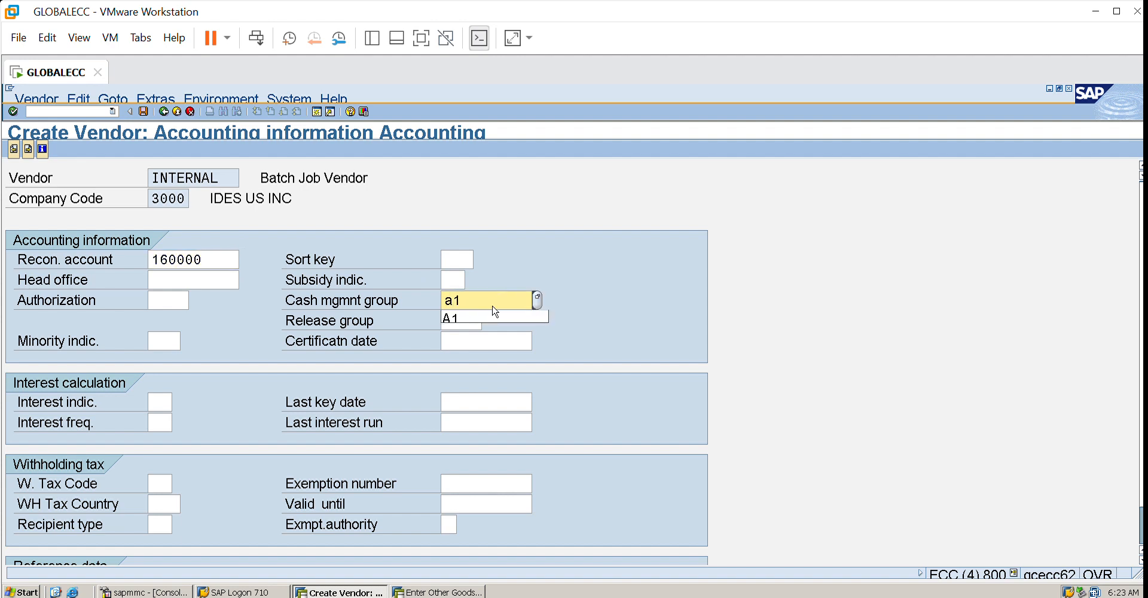
key("Return")
key("Return")
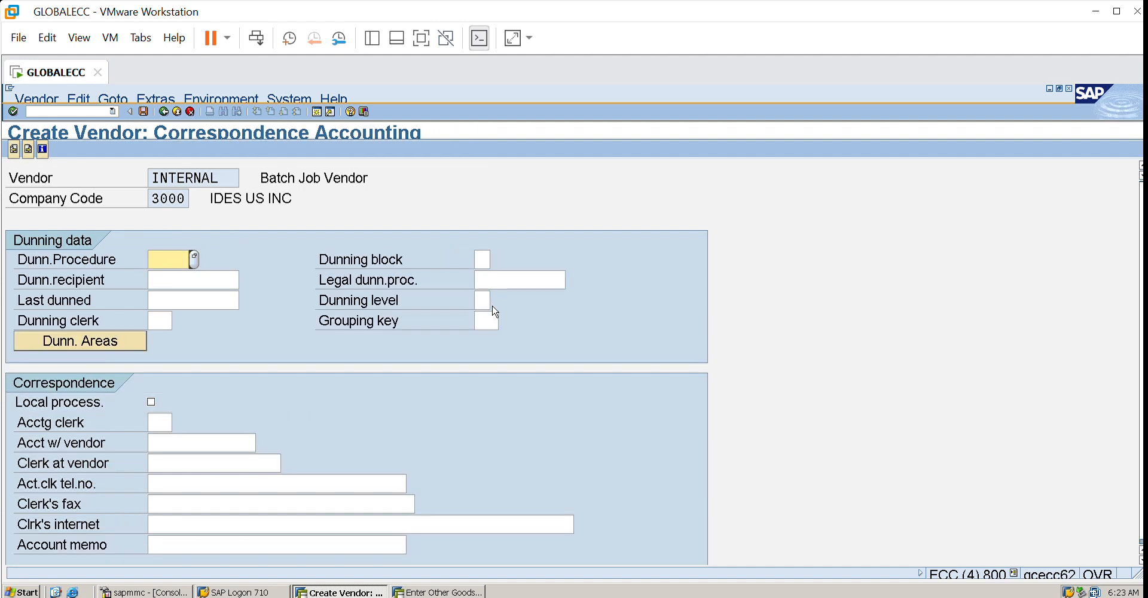
key("Return")
Set the vendor's order currency to INR, enable Automatic purchase order, and save the vendor
type("inr")
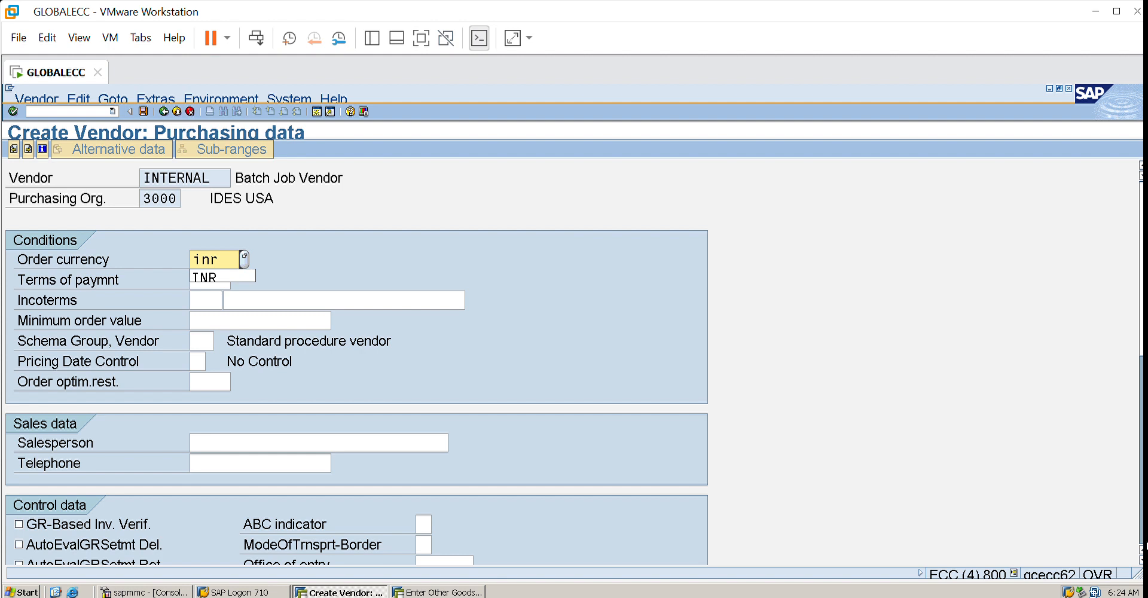
left_click_drag(1142, 270, 1141, 308)
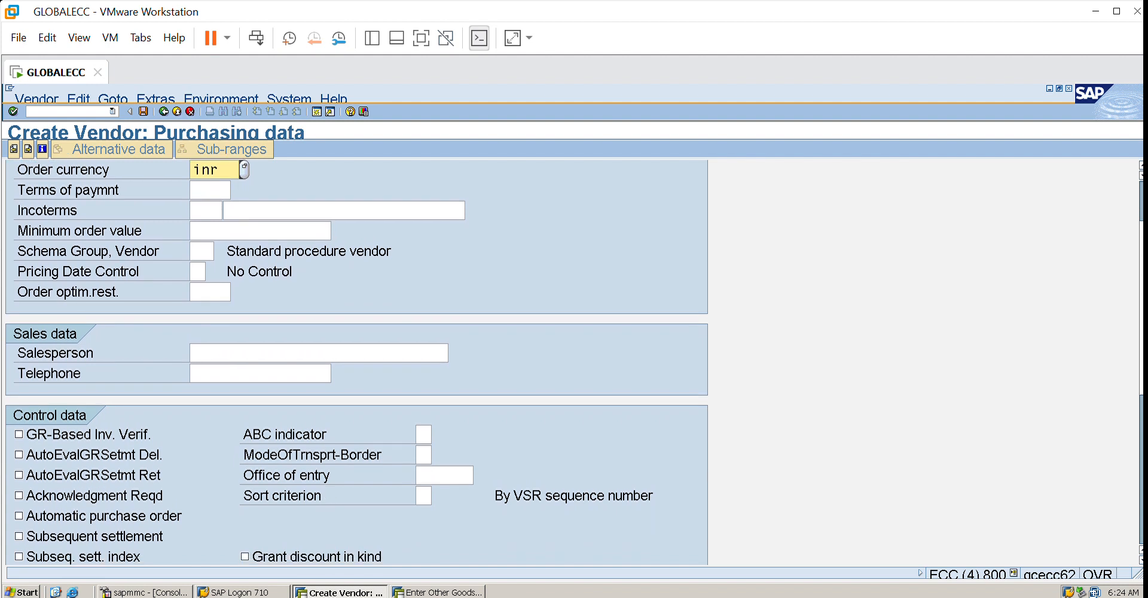
left_click(24, 506)
key("Return")
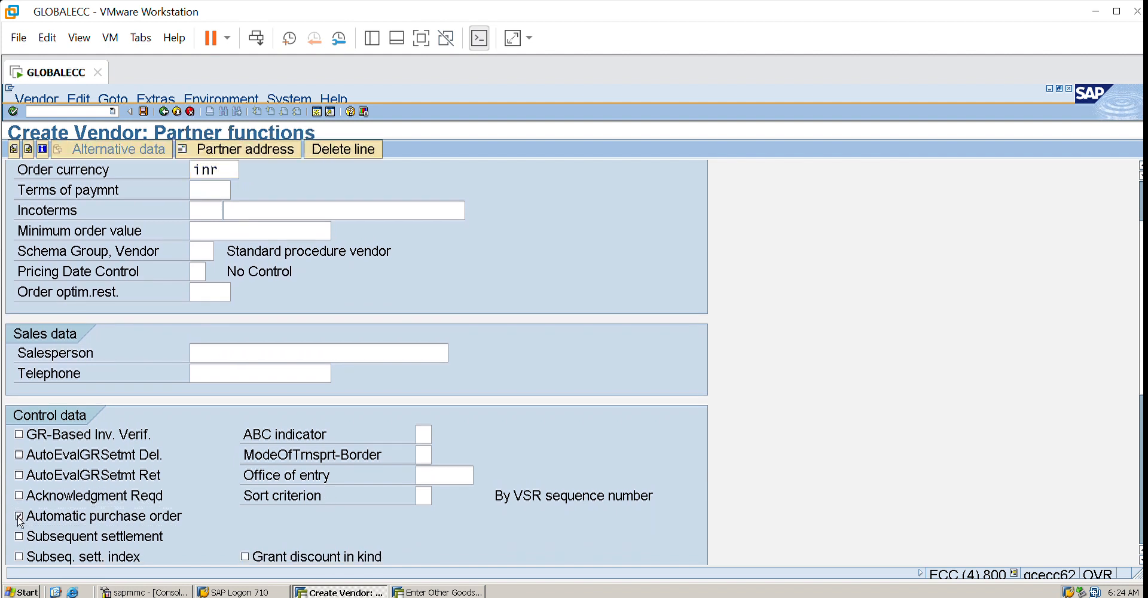
key("Return")
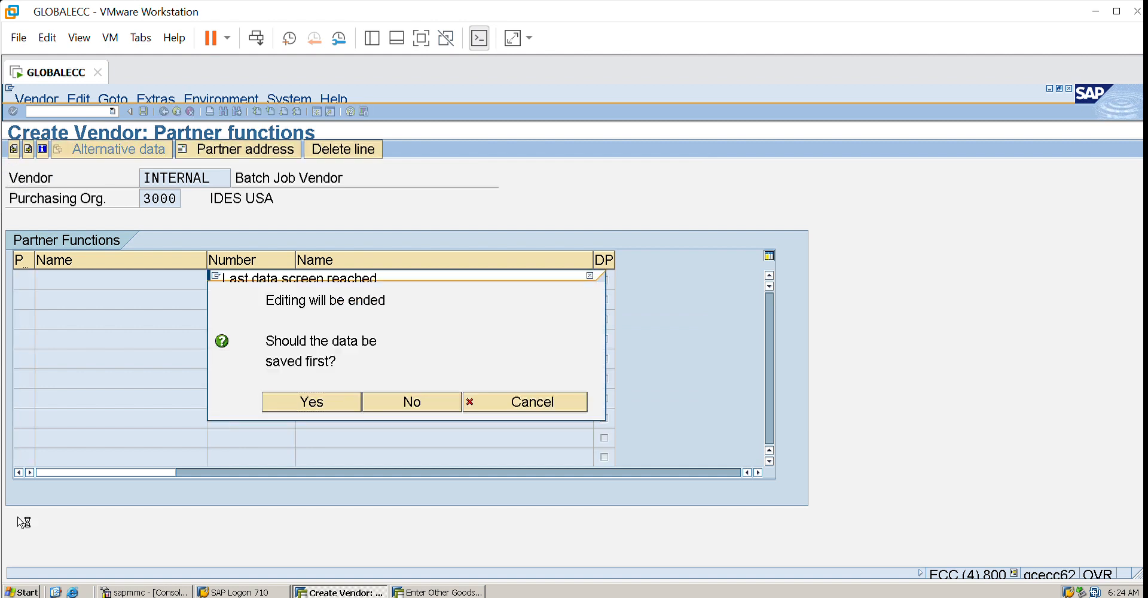
key("Return")
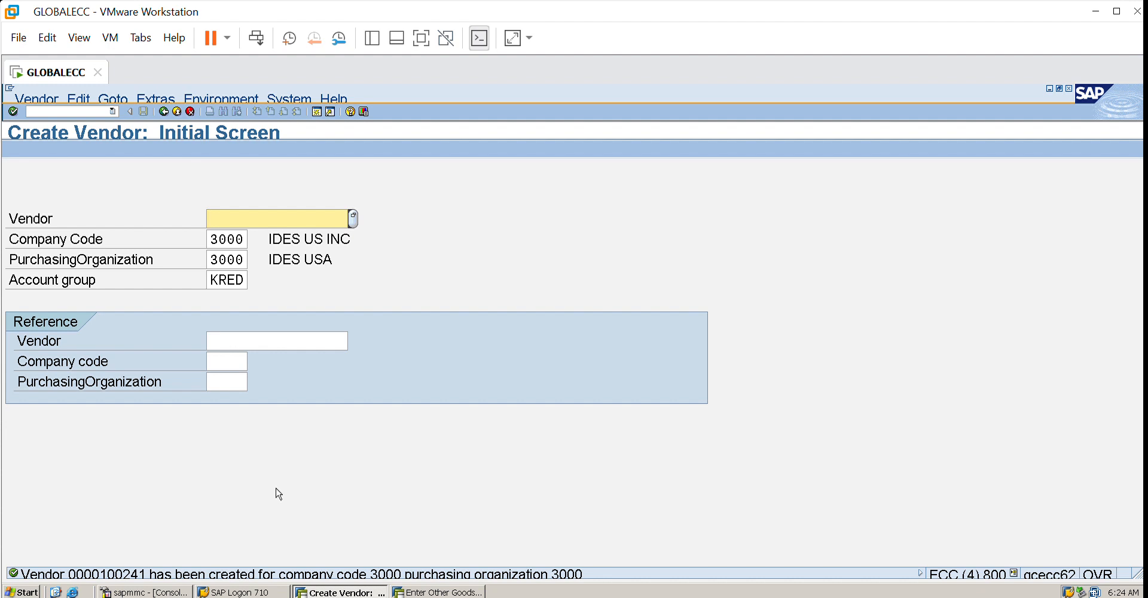
Leave vendor creation and start transaction ME11, choosing the Standard info category for material 1503 and the new vendor
left_click(182, 103)
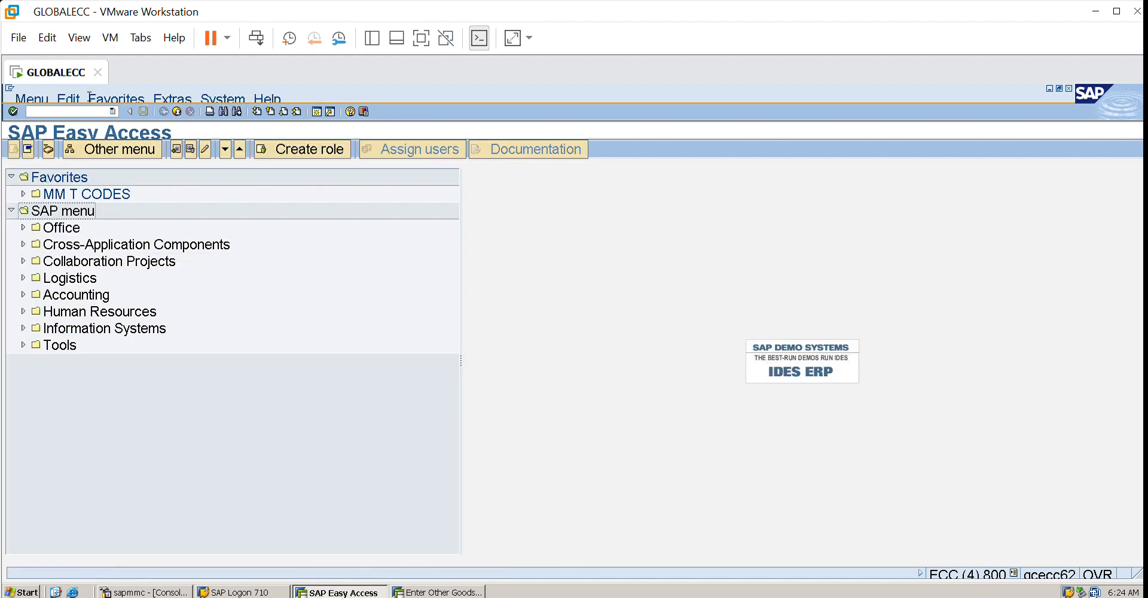
type("me11")
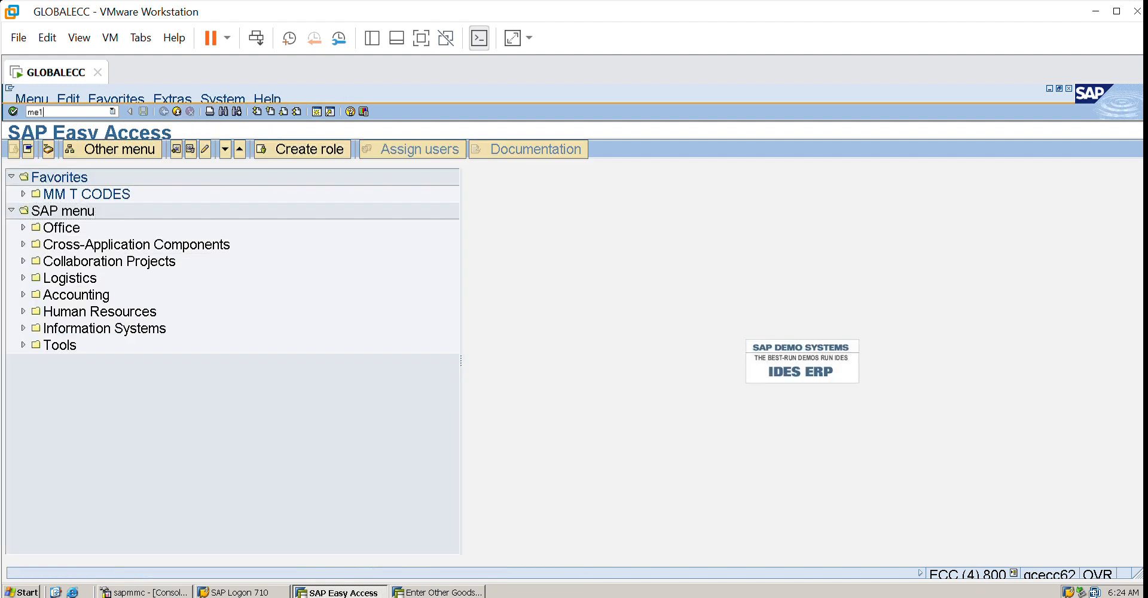
key("Return")
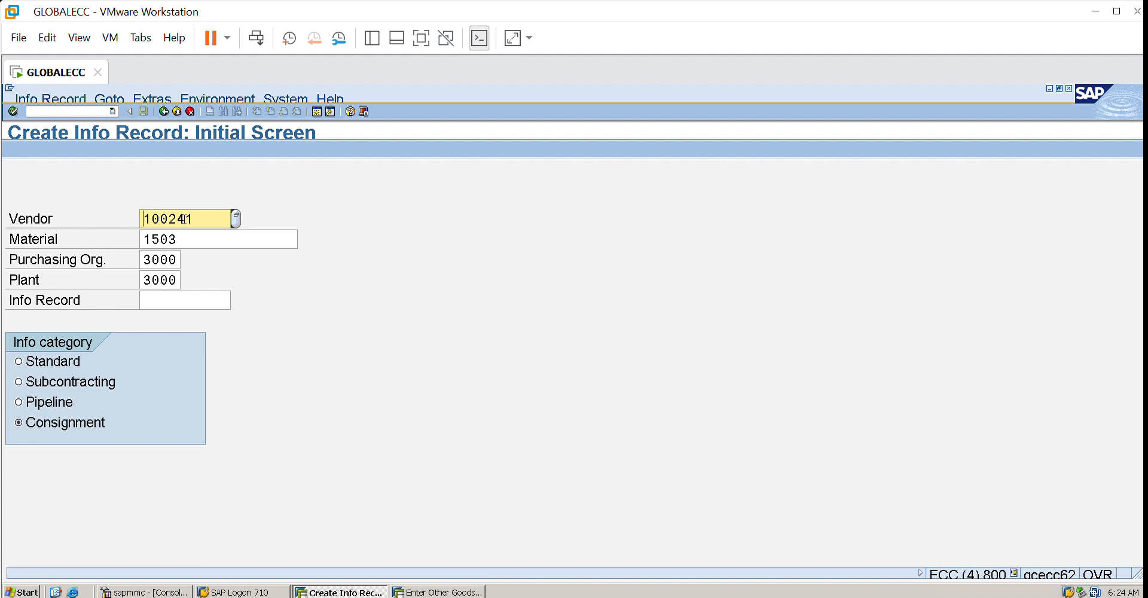
left_click(25, 353)
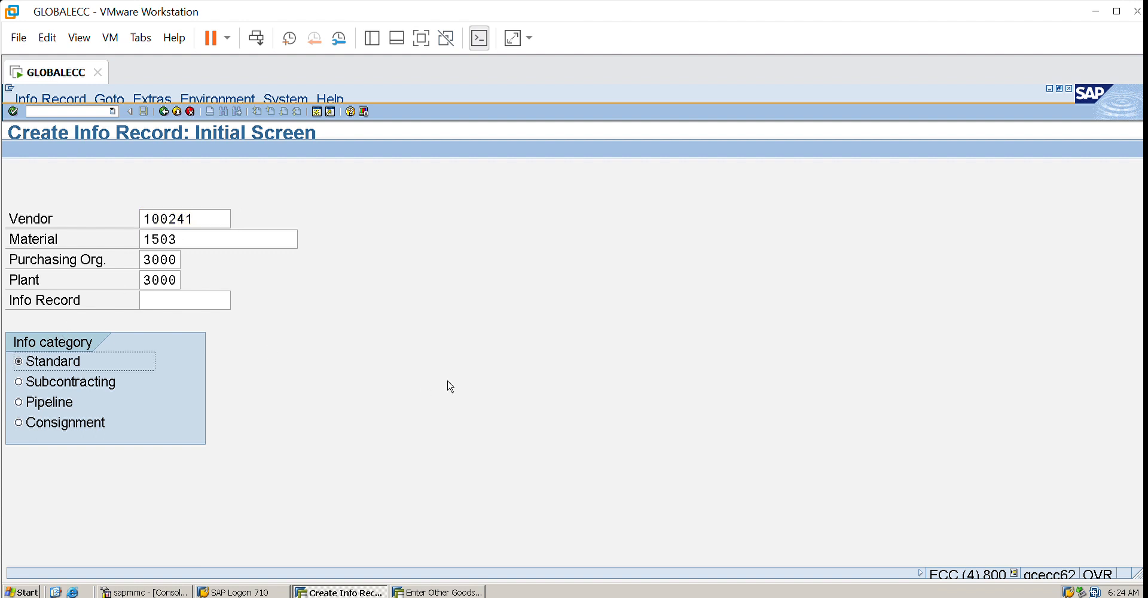
key("Return")
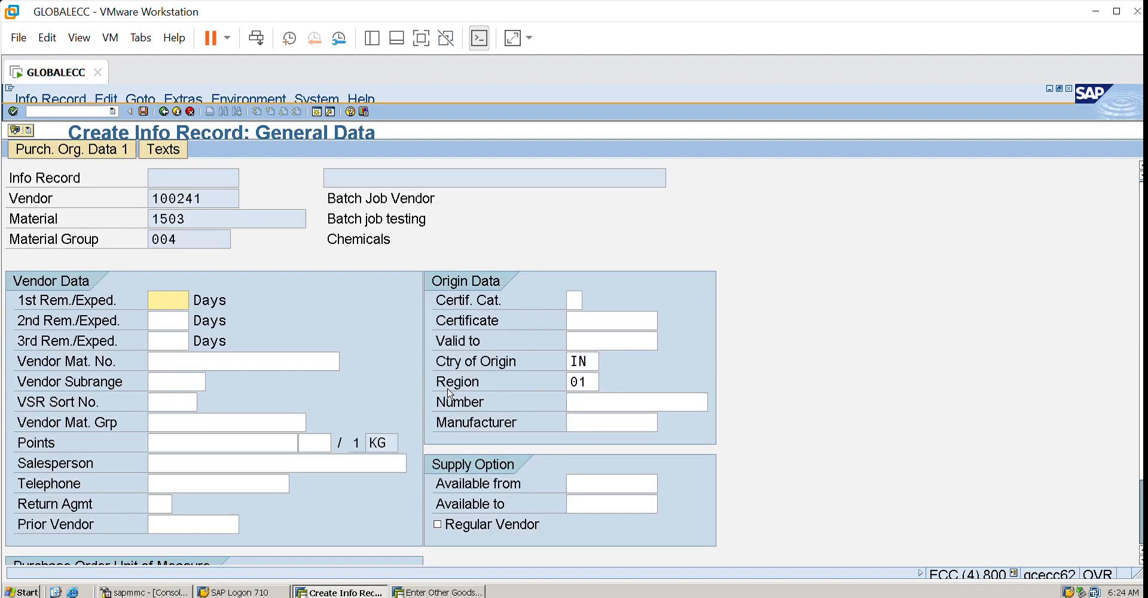
key("Return")
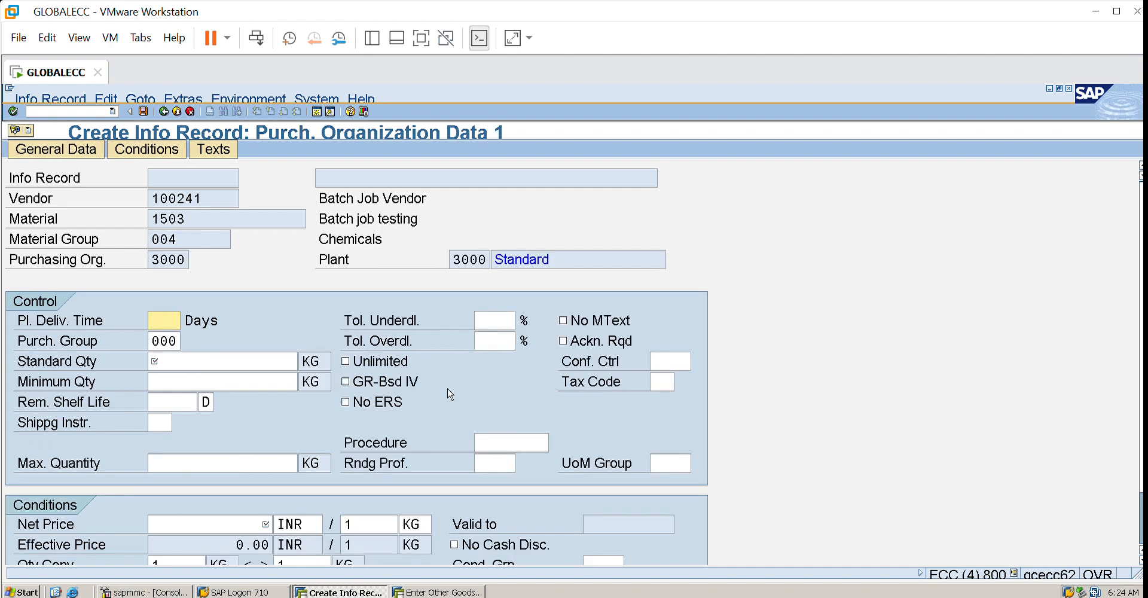
type("1")
left_click(245, 353)
type("100")
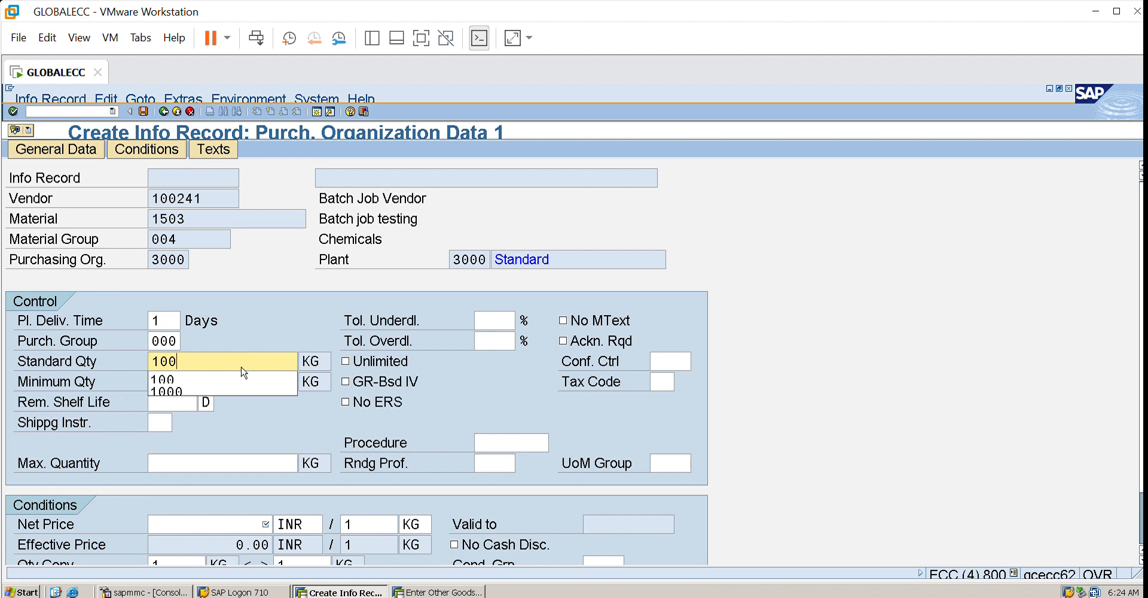
left_click(269, 511)
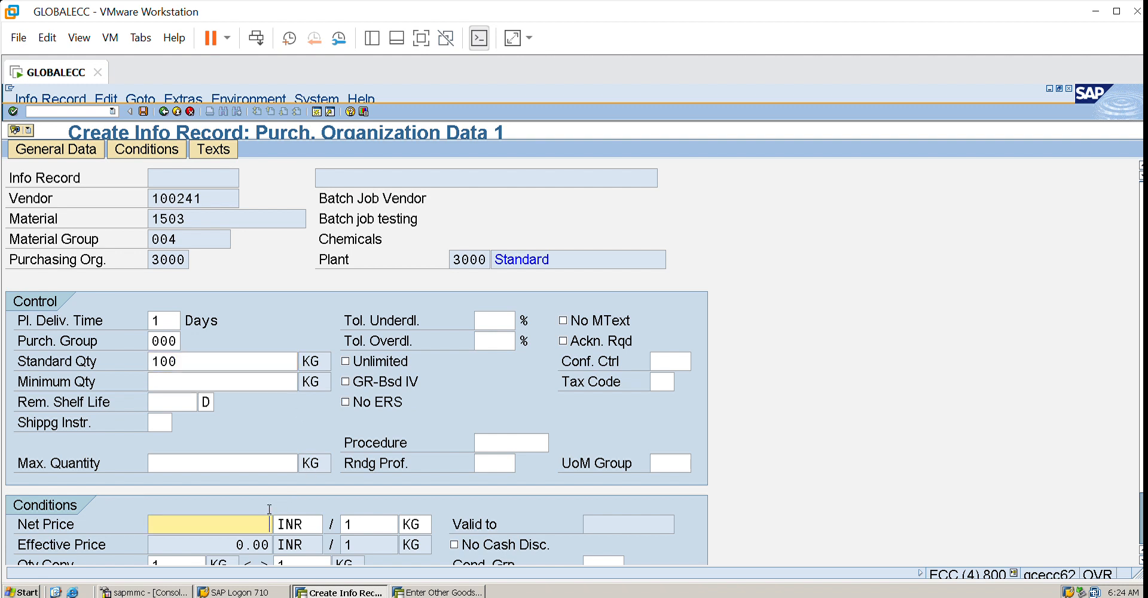
type("100")
key("Return")
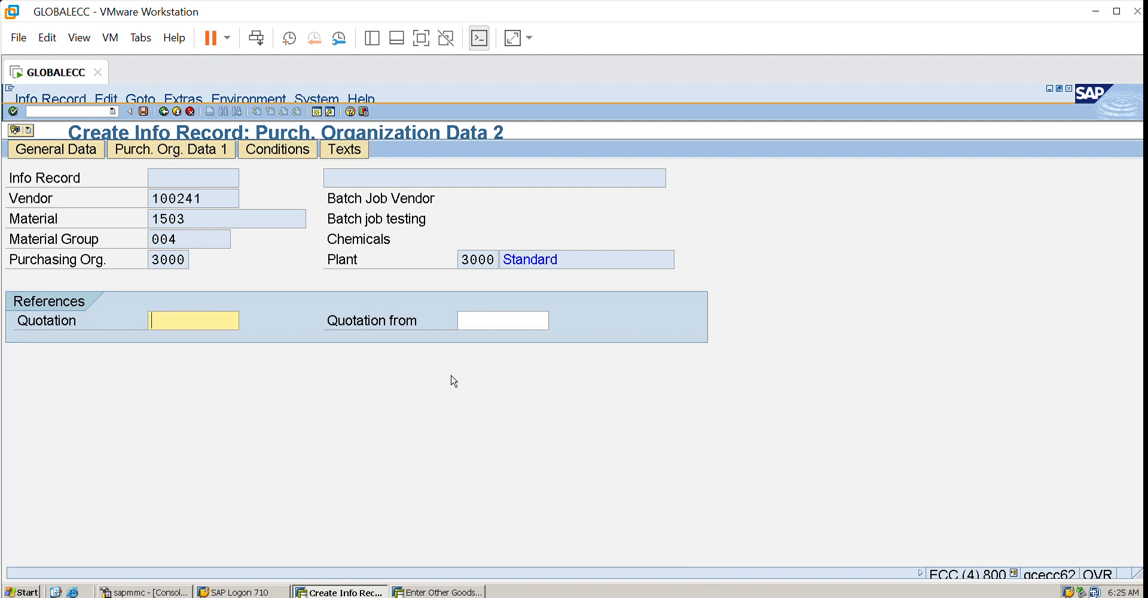
key("Return")
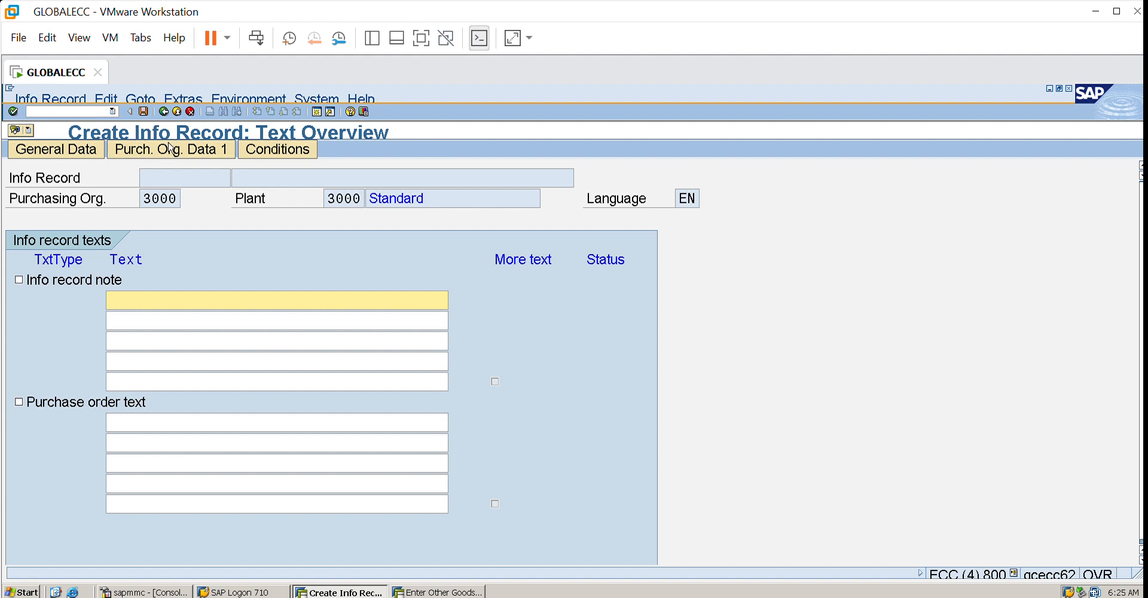
left_click(174, 111)
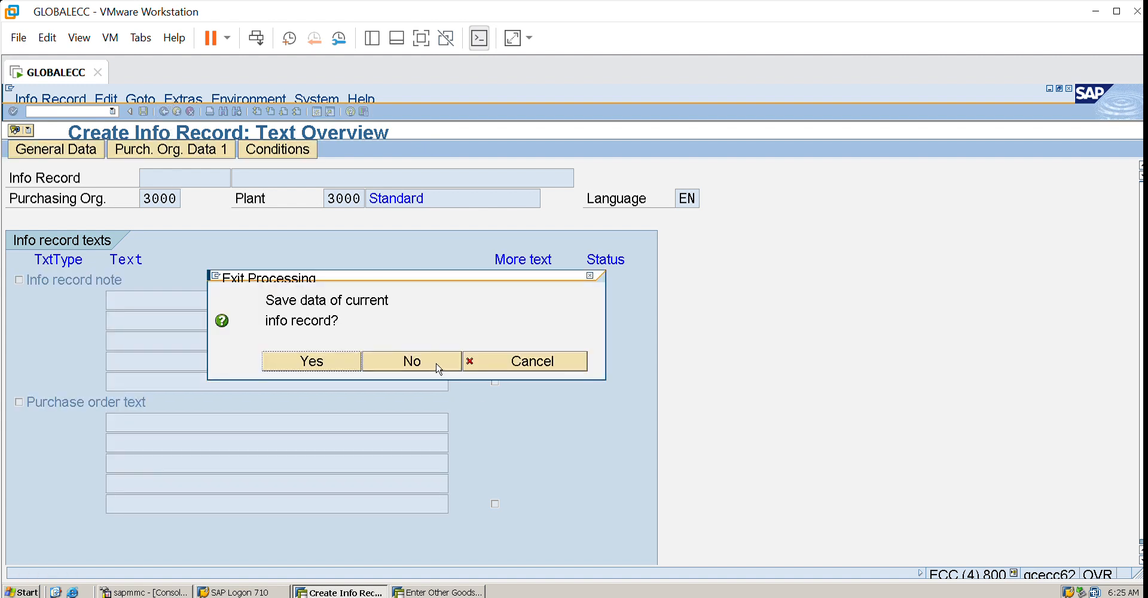
left_click(411, 355)
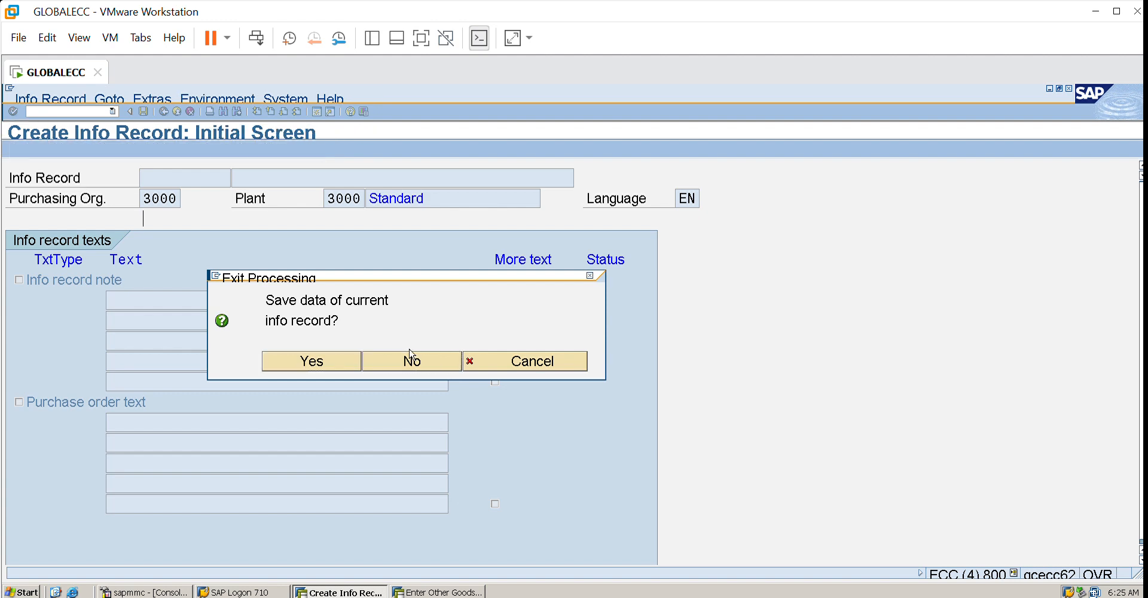
In the info record's purchasing organization data, set planned delivery time to 1 day, standard quantity to 100 KG and net price to 100 INR
key("Return")
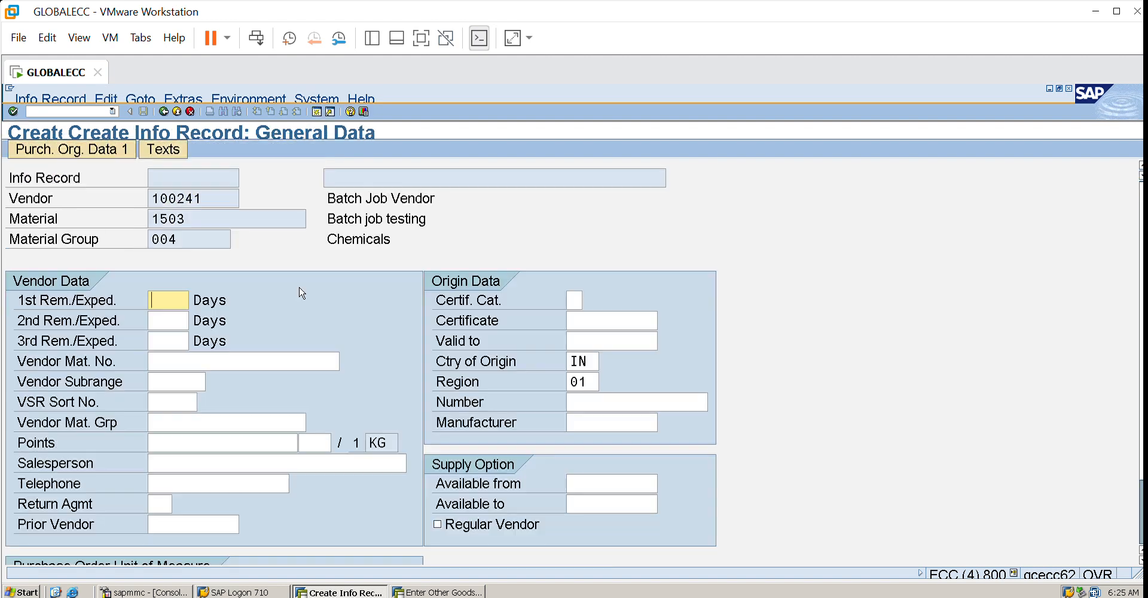
key("Return")
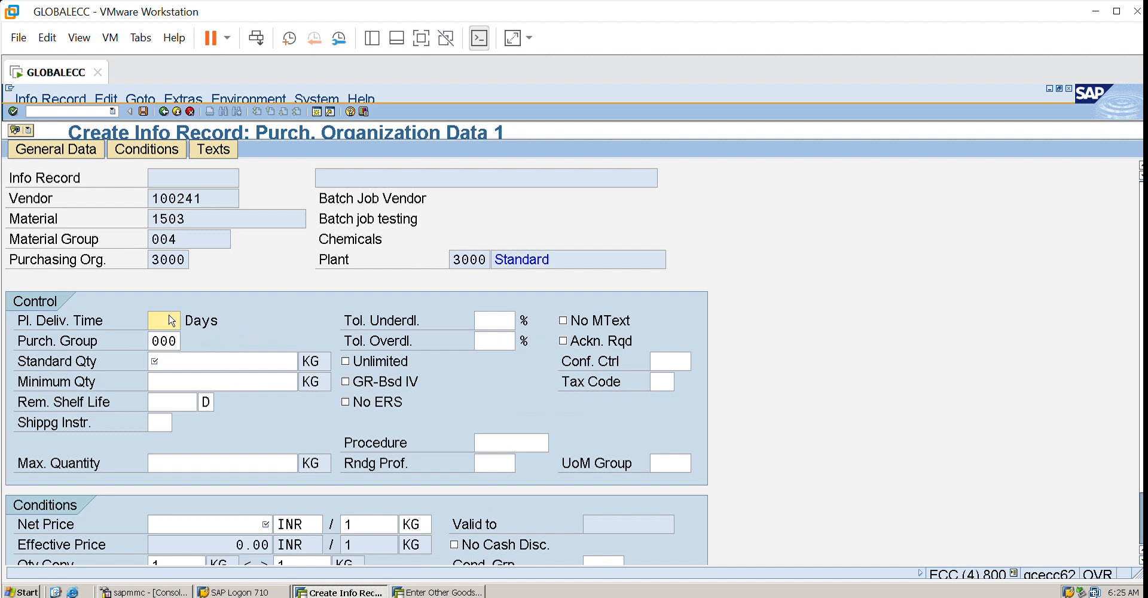
type("1")
key("Tab")
key("Tab")
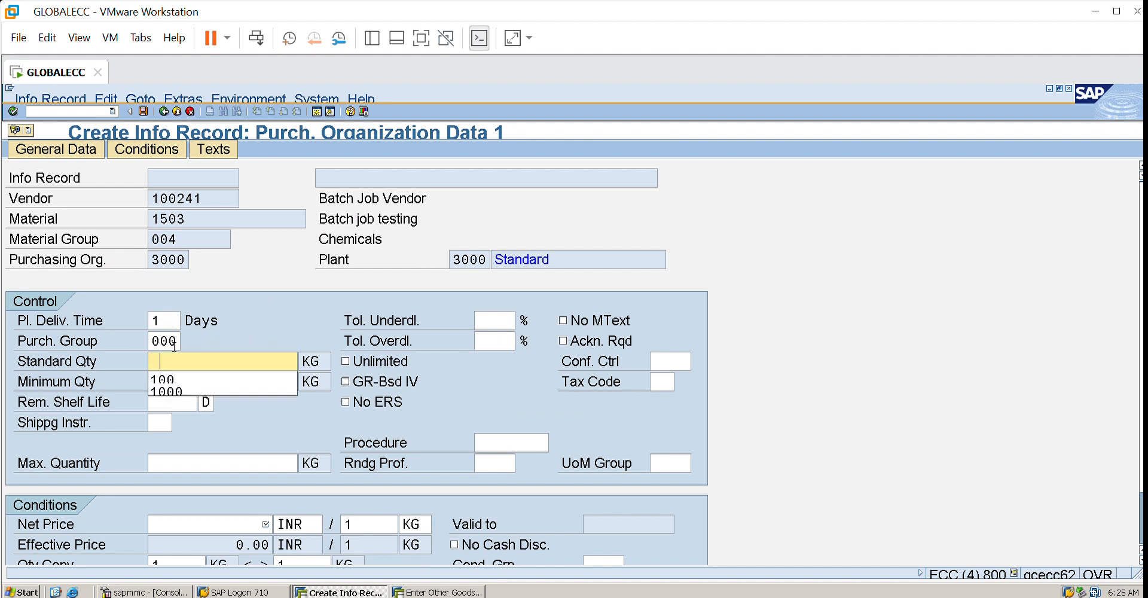
key("Down")
key("Return")
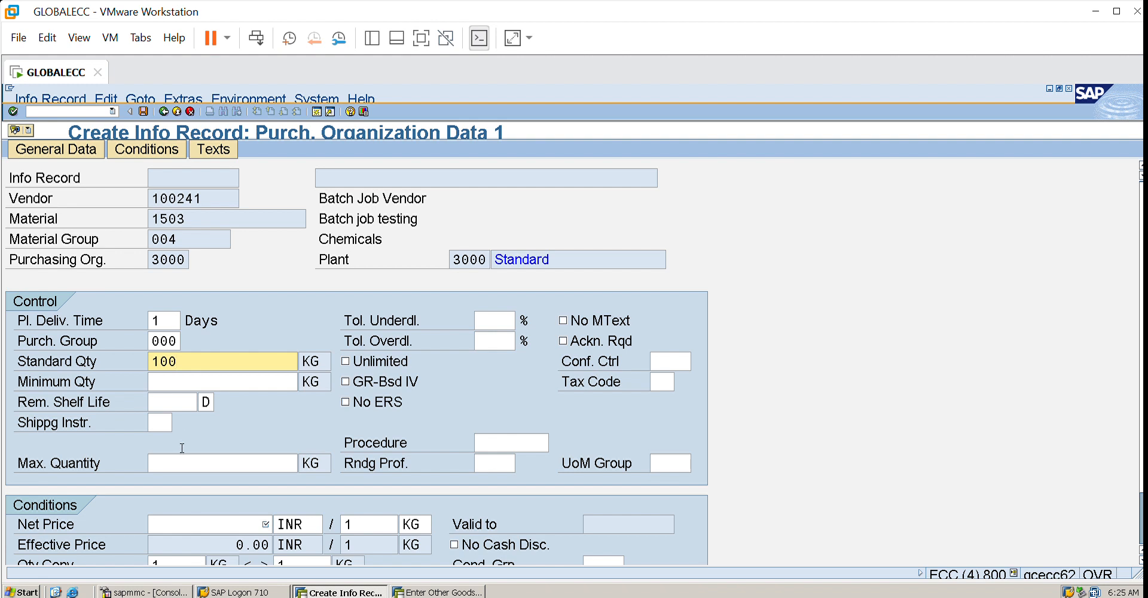
left_click(192, 505)
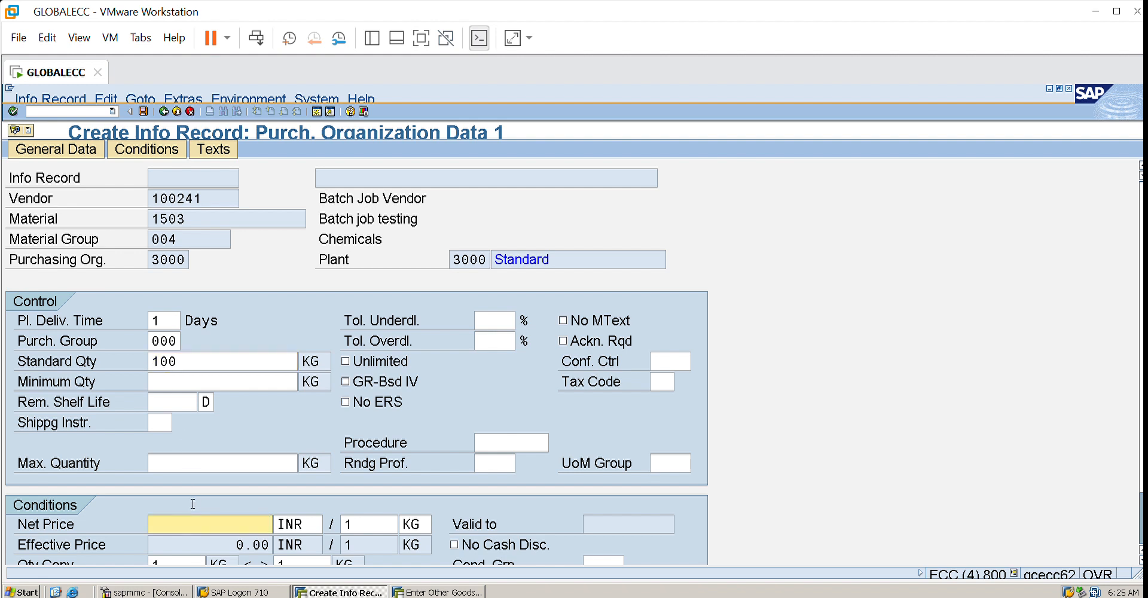
type("100")
Choose tax code I0 for the info record, continue past the remaining screens and save the record
left_click(661, 375)
left_click(681, 377)
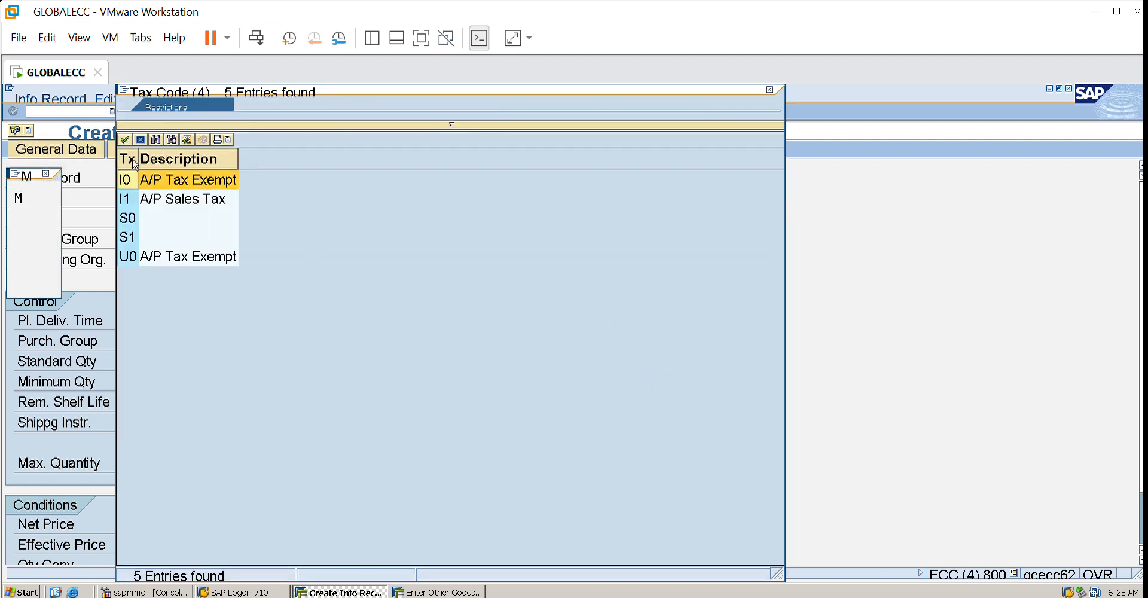
key("Return")
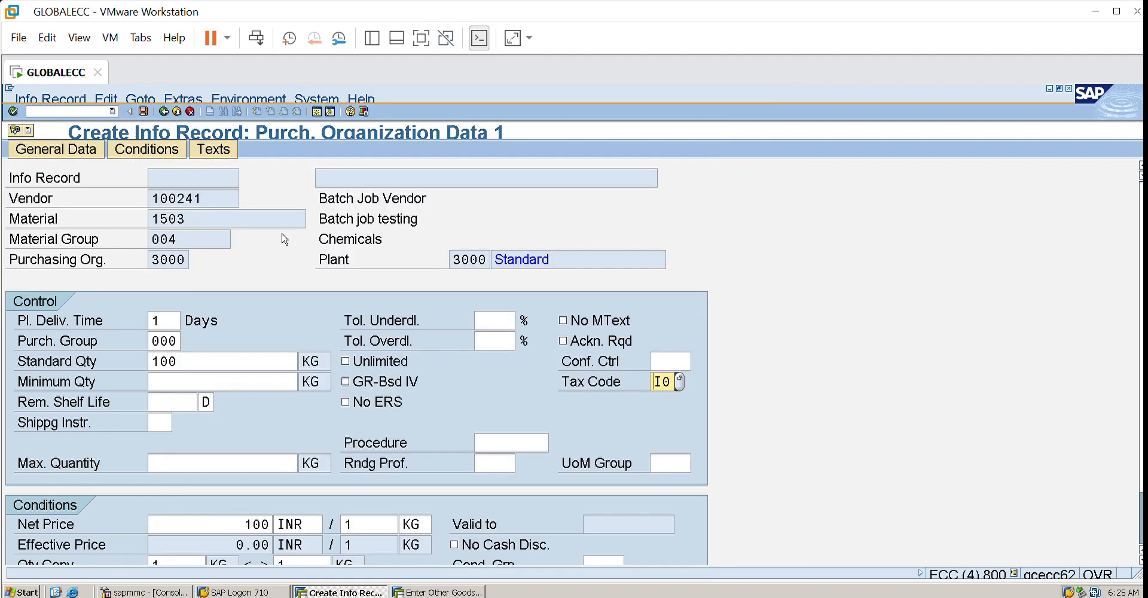
key("Return")
key("Return")
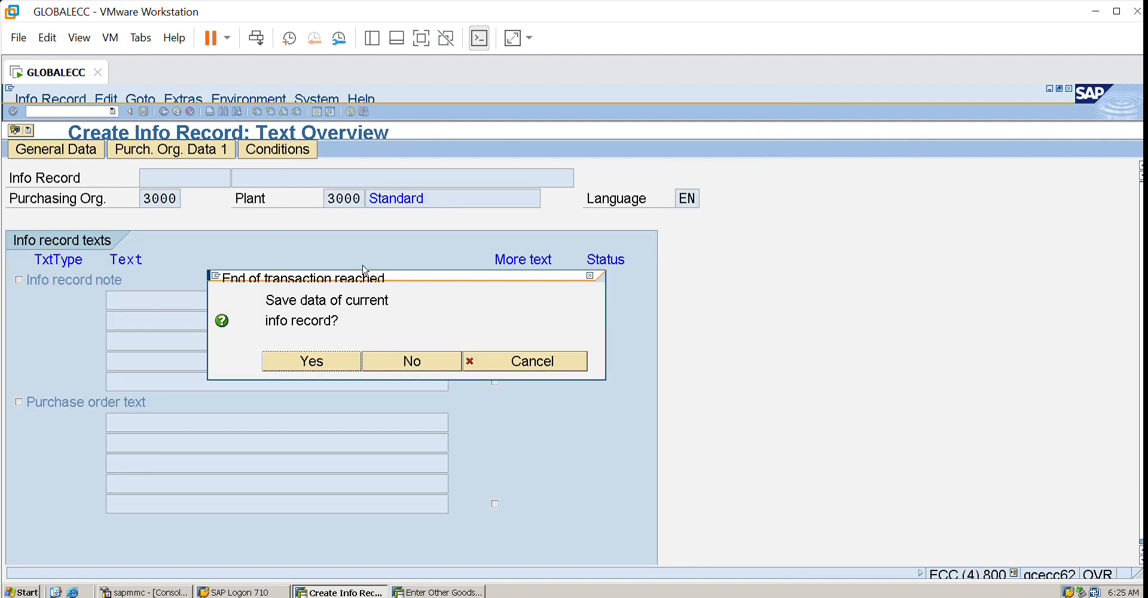
left_click(348, 354)
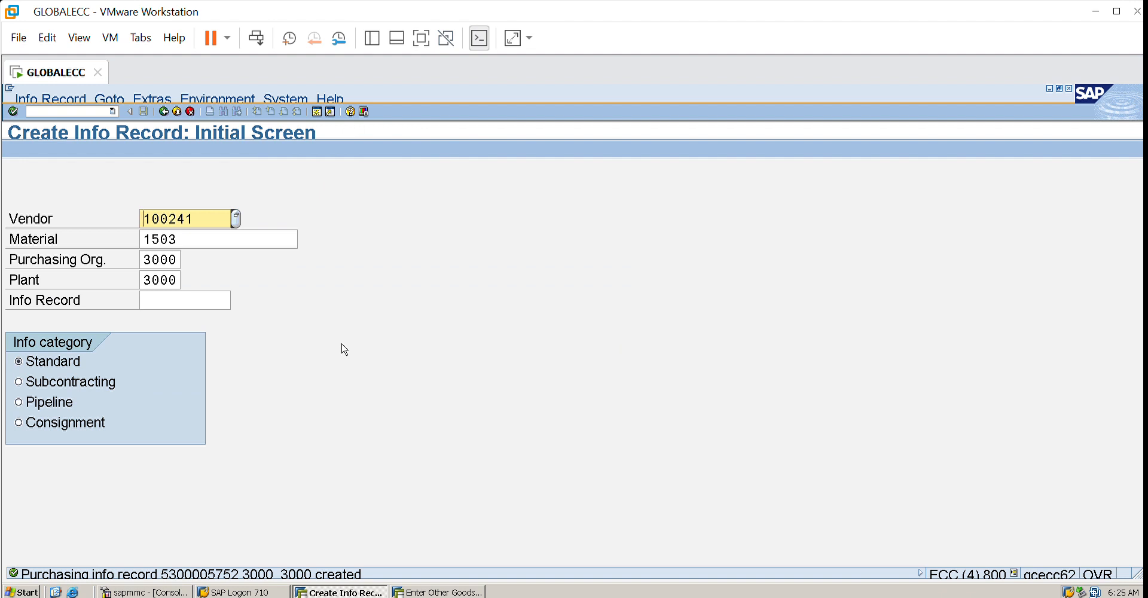
Leave info record creation and open the source list for material 1503 in plant 3000 with transaction ME01
left_click(190, 111)
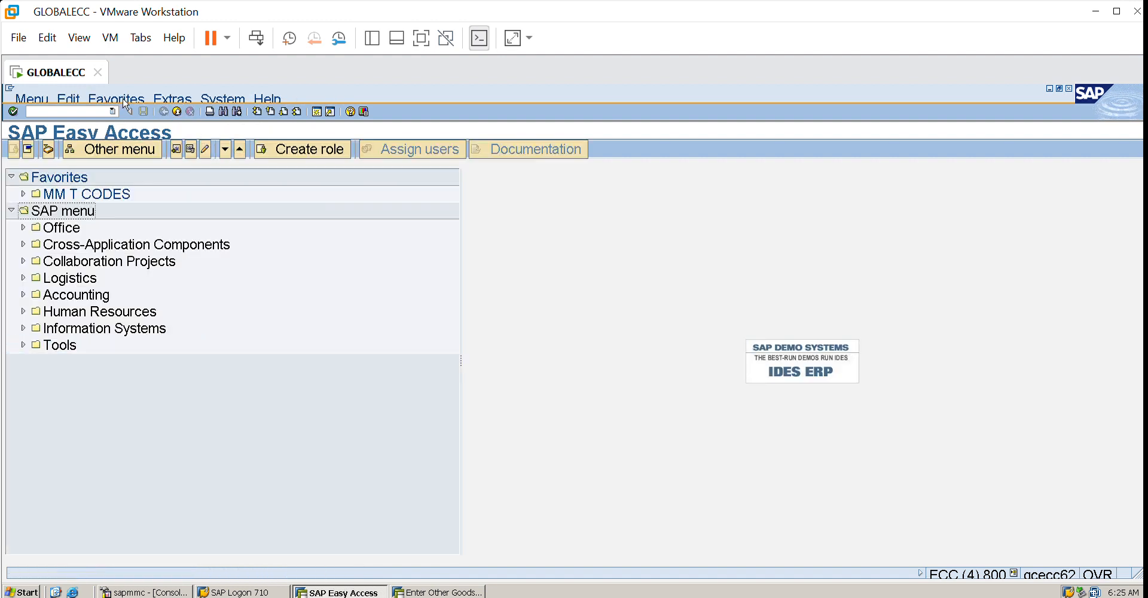
left_click(104, 112)
type("me")
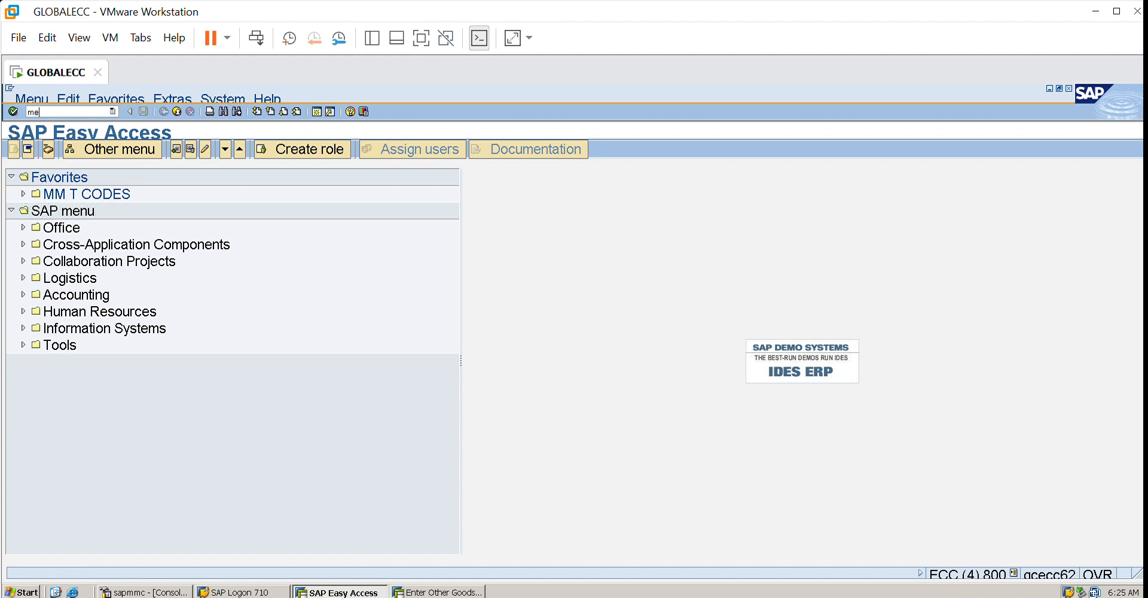
type("01")
key("Return")
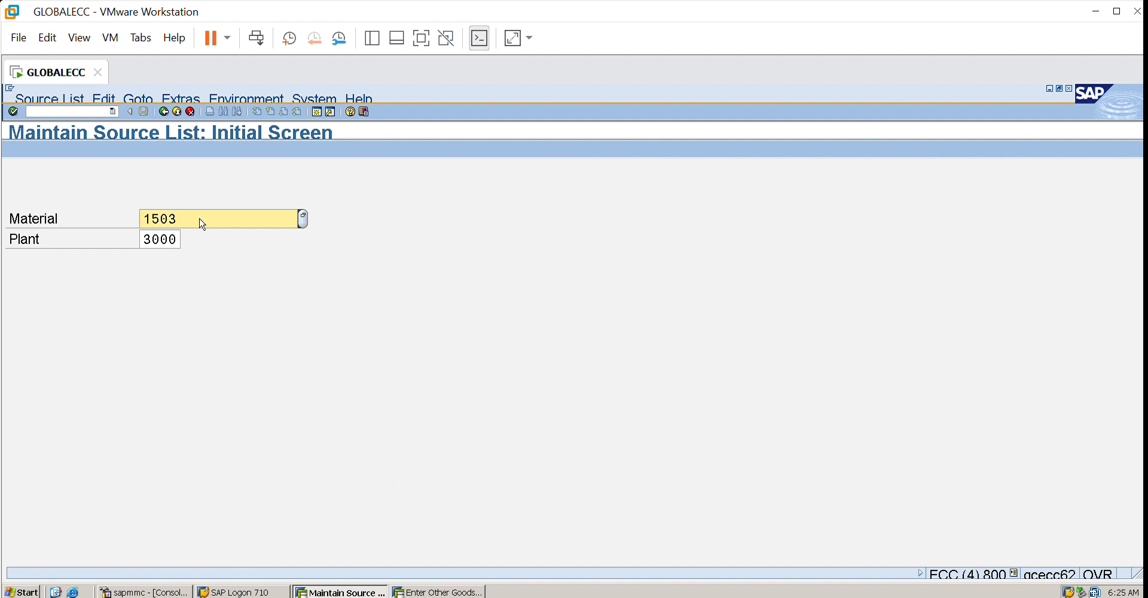
key("Return")
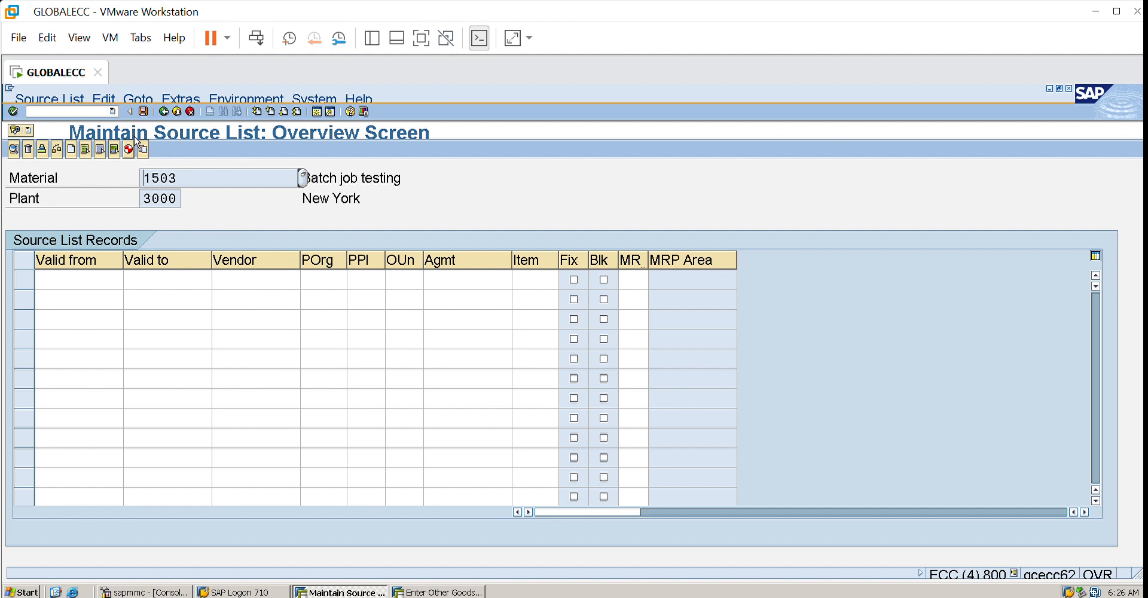
Generate source list records valid from 20.06.2024 to 31.12.2999 and save the source list
left_click(135, 144)
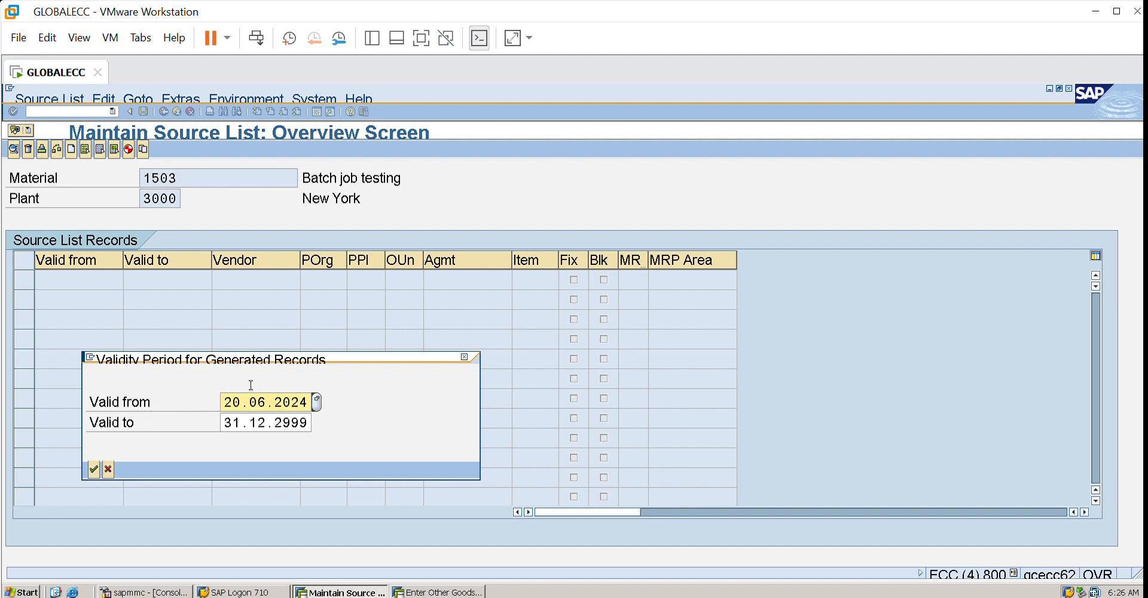
left_click(96, 464)
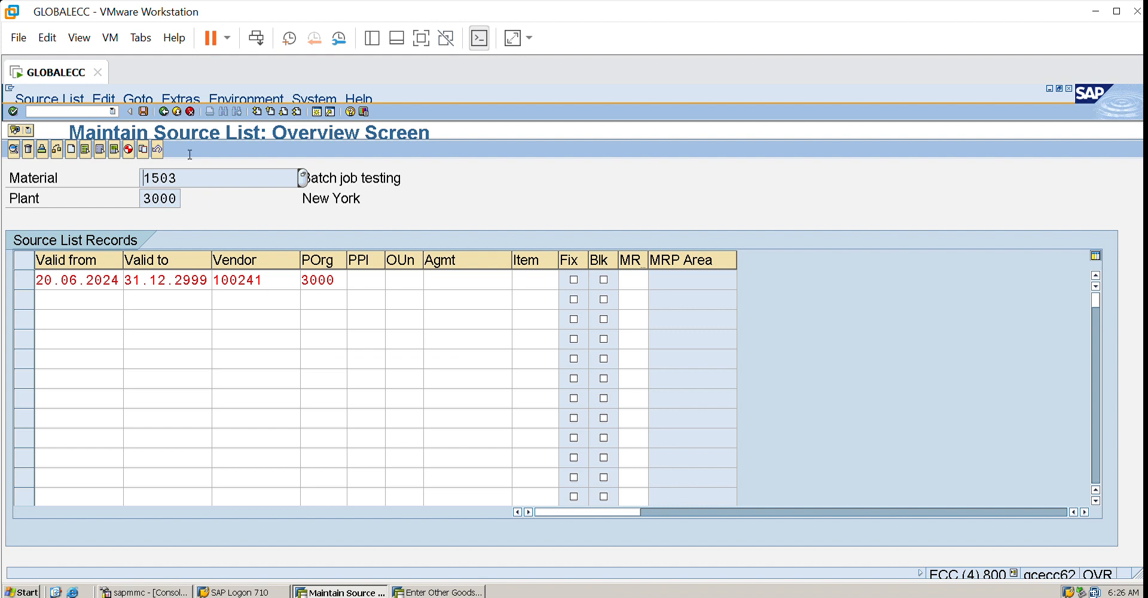
left_click(145, 112)
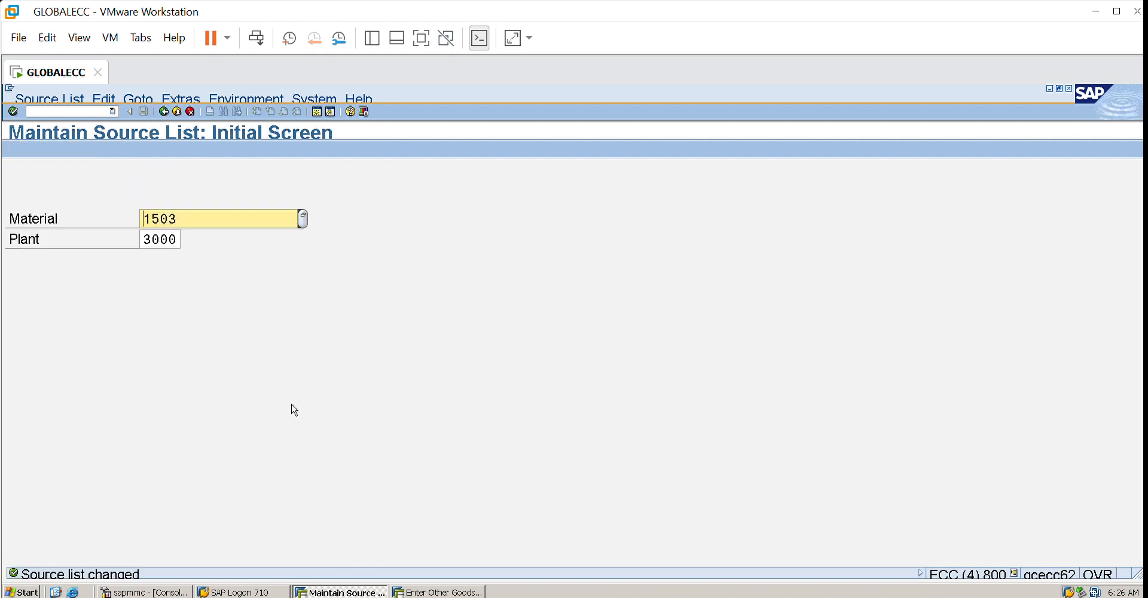
Leave source list maintenance and open purchase requisition creation with transaction ME51N
left_click(182, 110)
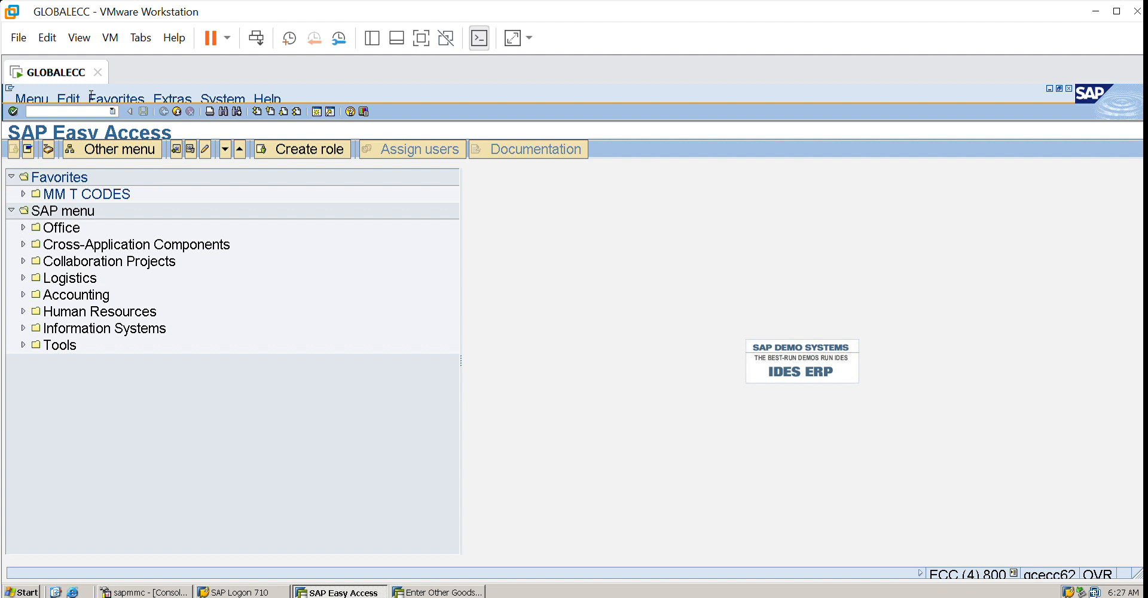
type("me51n")
key("Return")
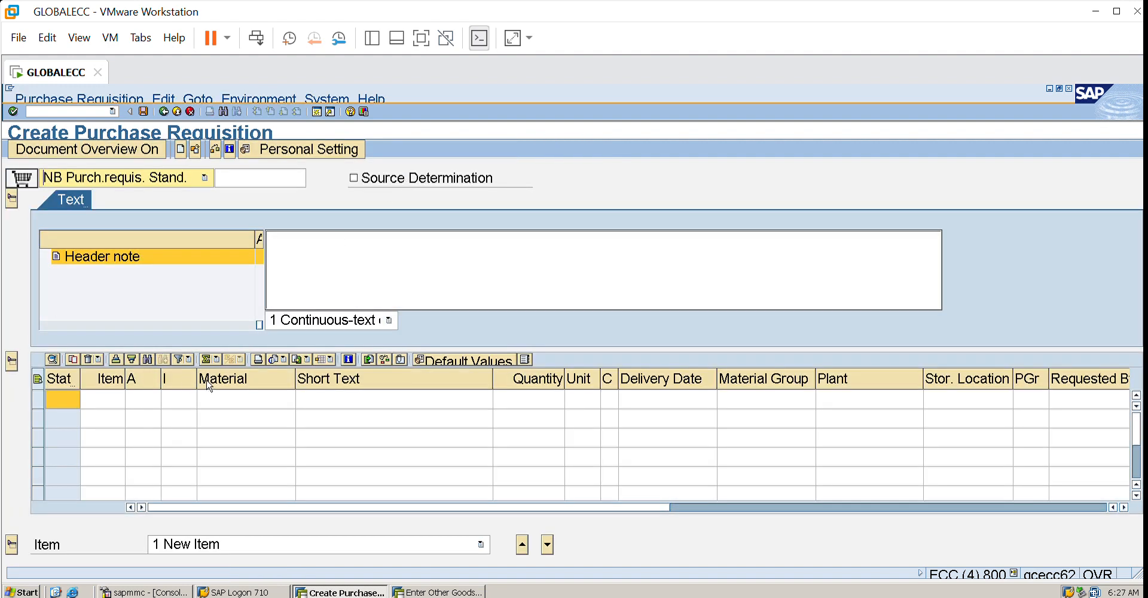
Enter a requisition item for material 1503 with quantity 10, plant 3000, storage location 0001 and purchasing group 000
left_click(218, 386)
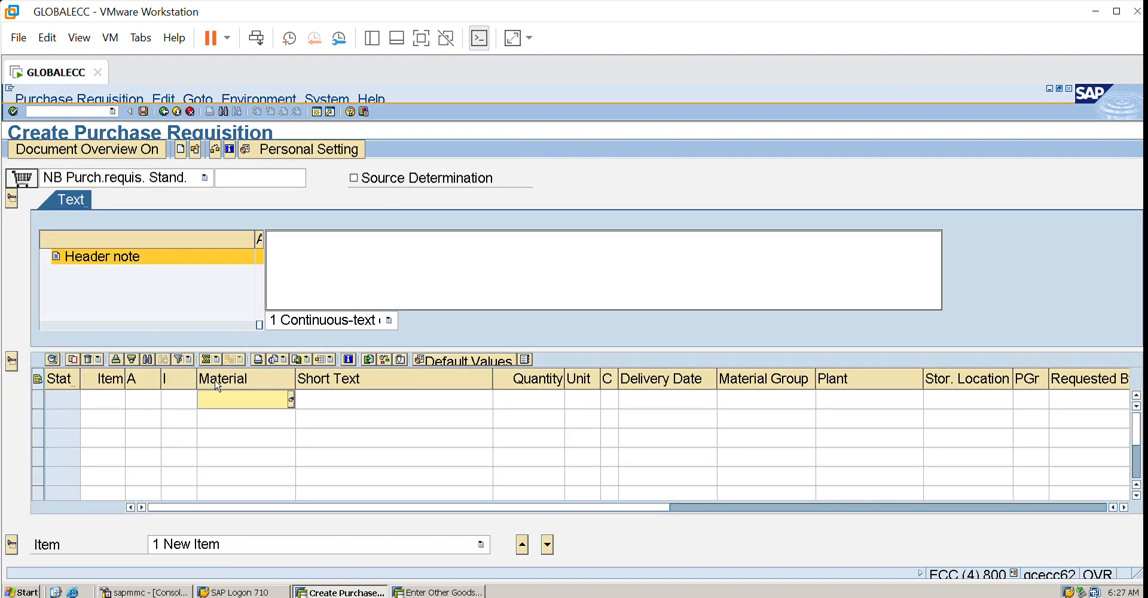
type("1503")
left_click(521, 395)
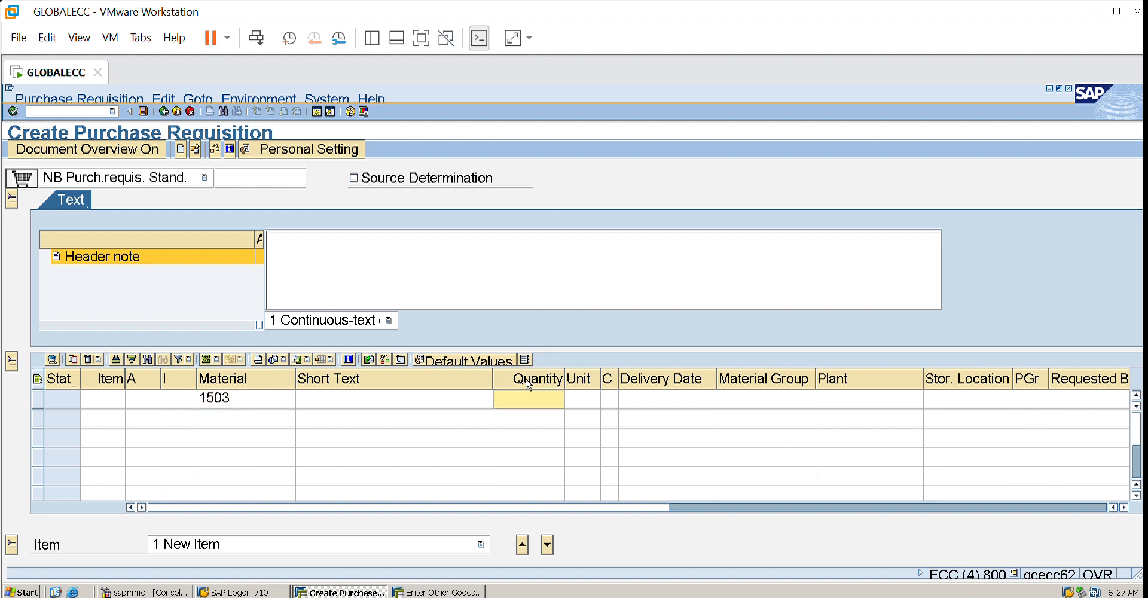
type("10")
left_click(859, 390)
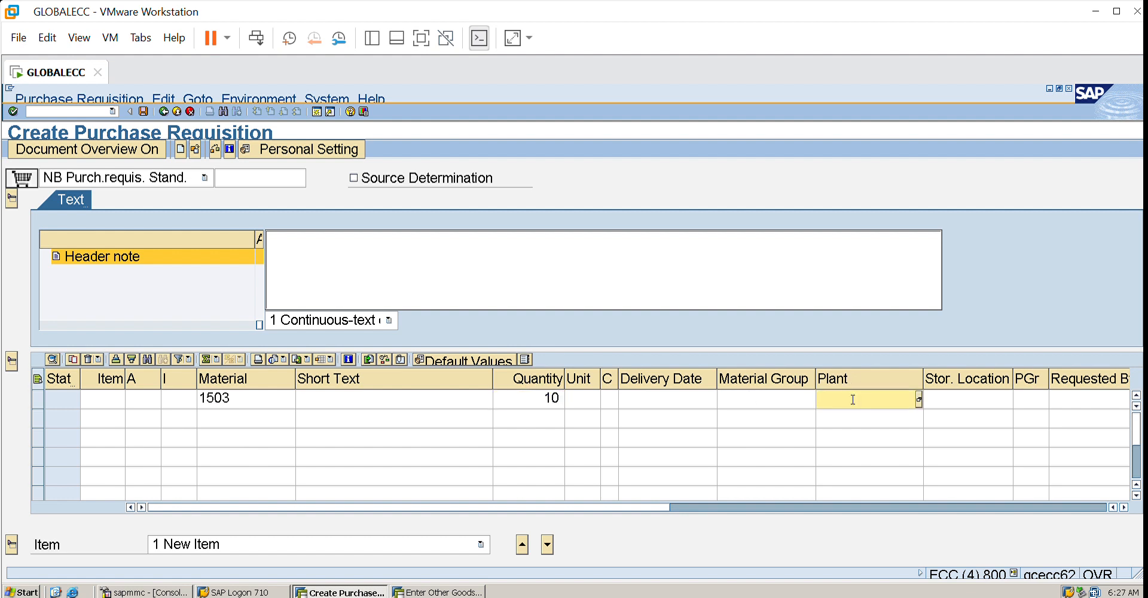
type("3000")
key("Tab")
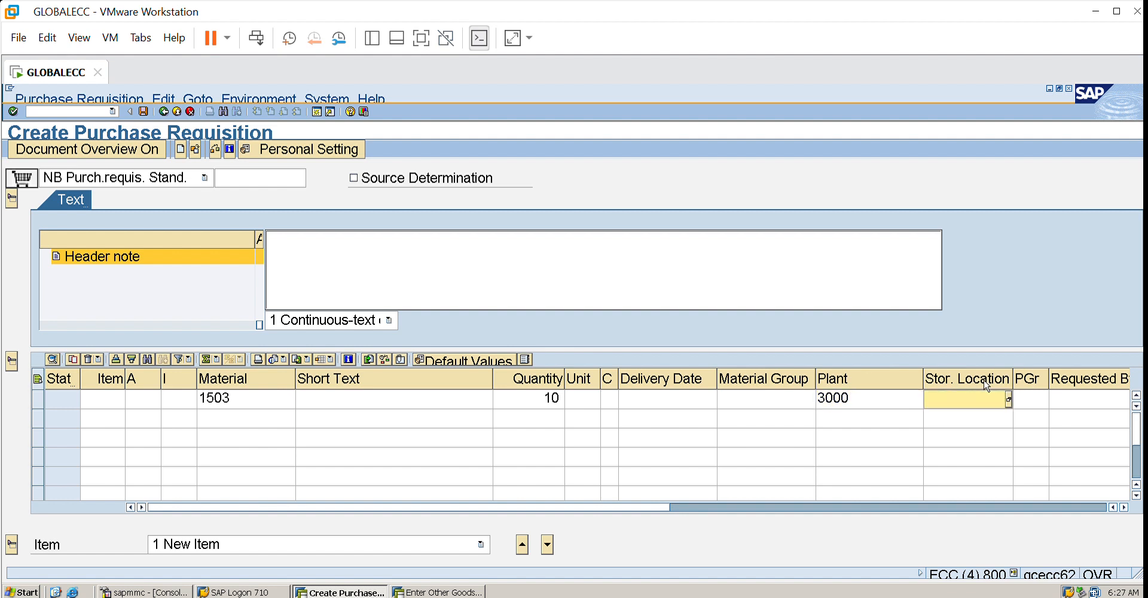
type("0001")
key("Tab")
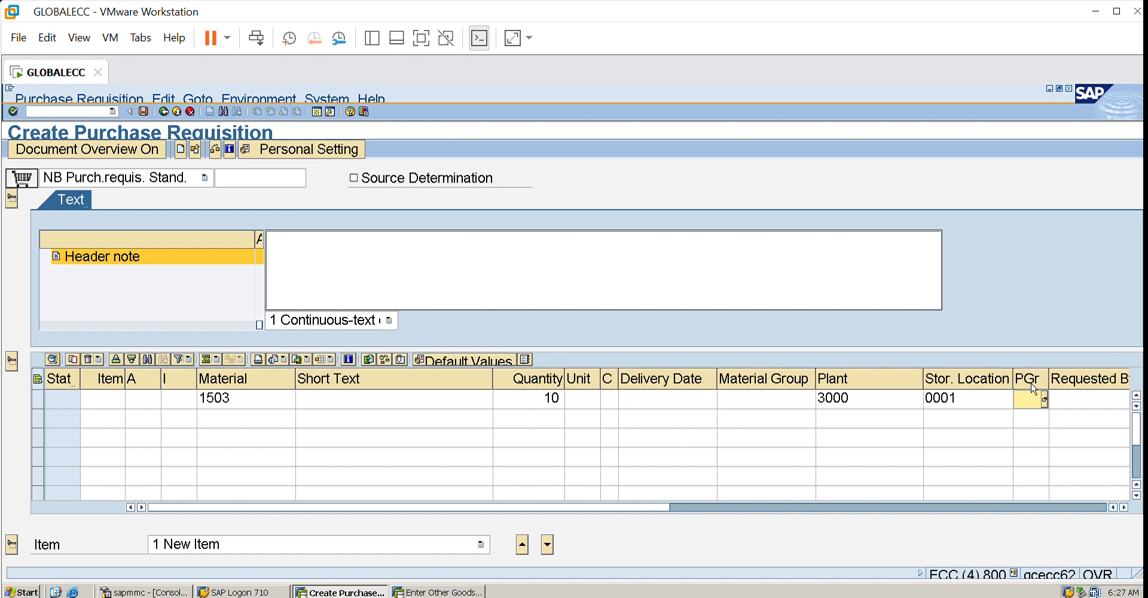
type("000")
key("Return")
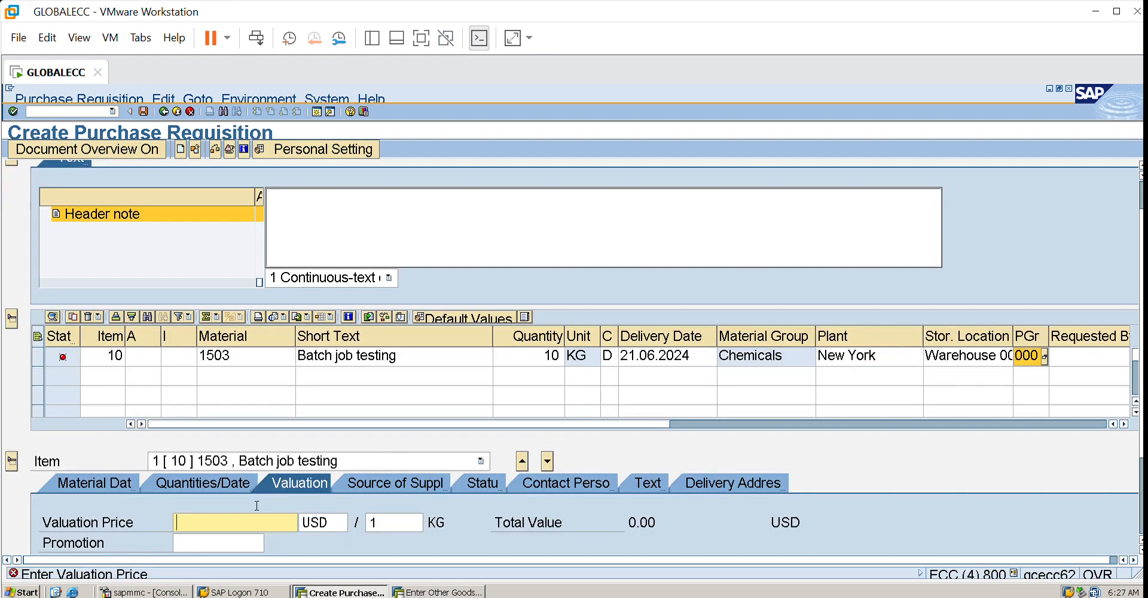
Set the item's valuation price to 10 USD per KG and turn on Source Determination for the requisition
type("10")
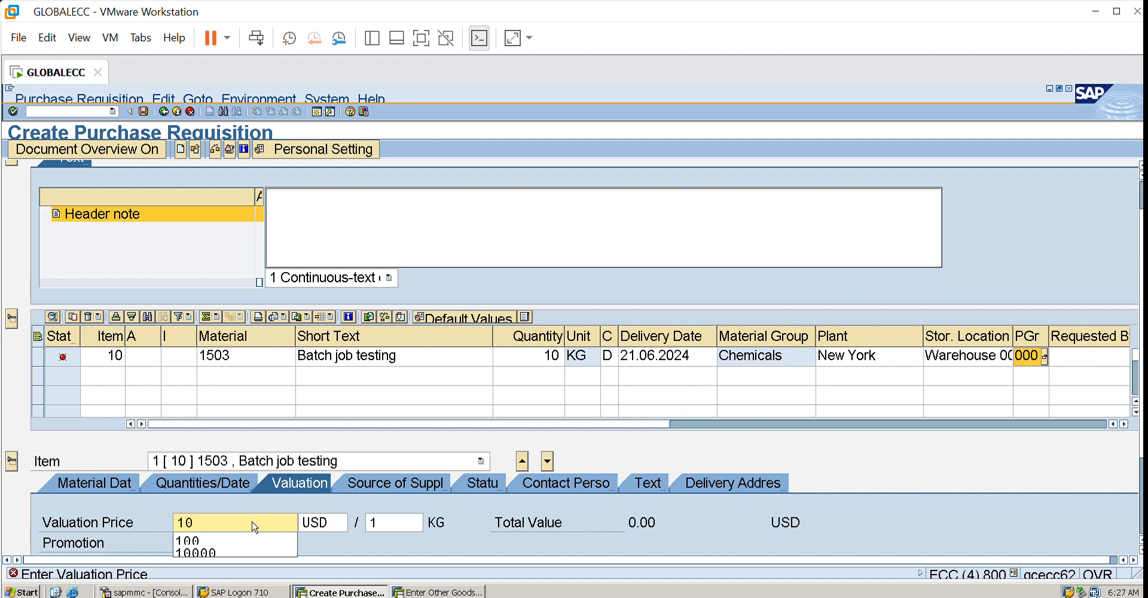
key("Return")
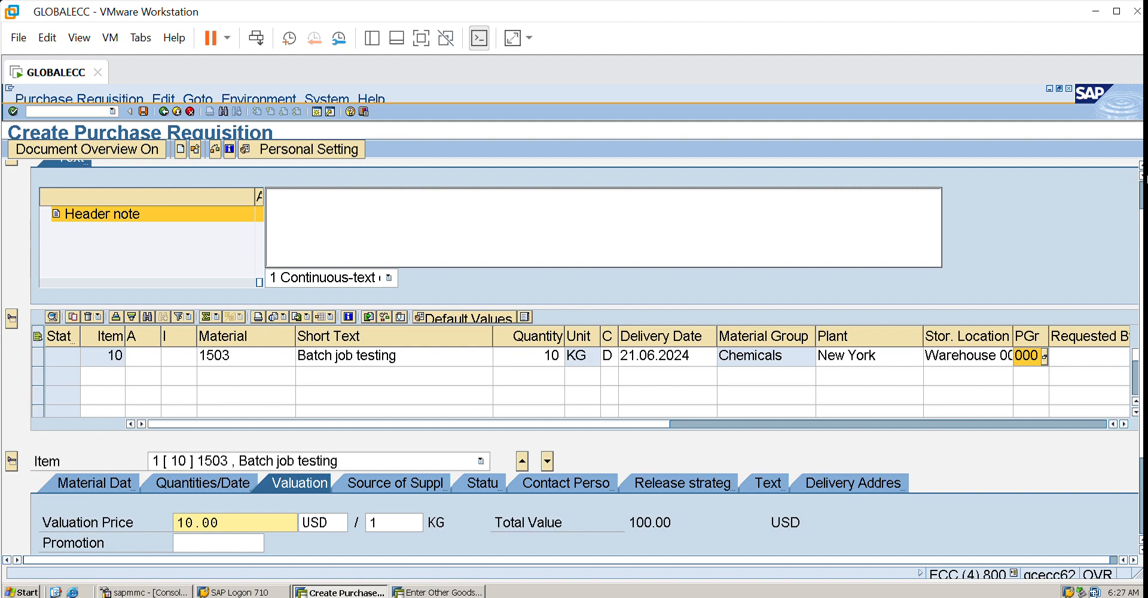
scroll(574, 149, "up", 3)
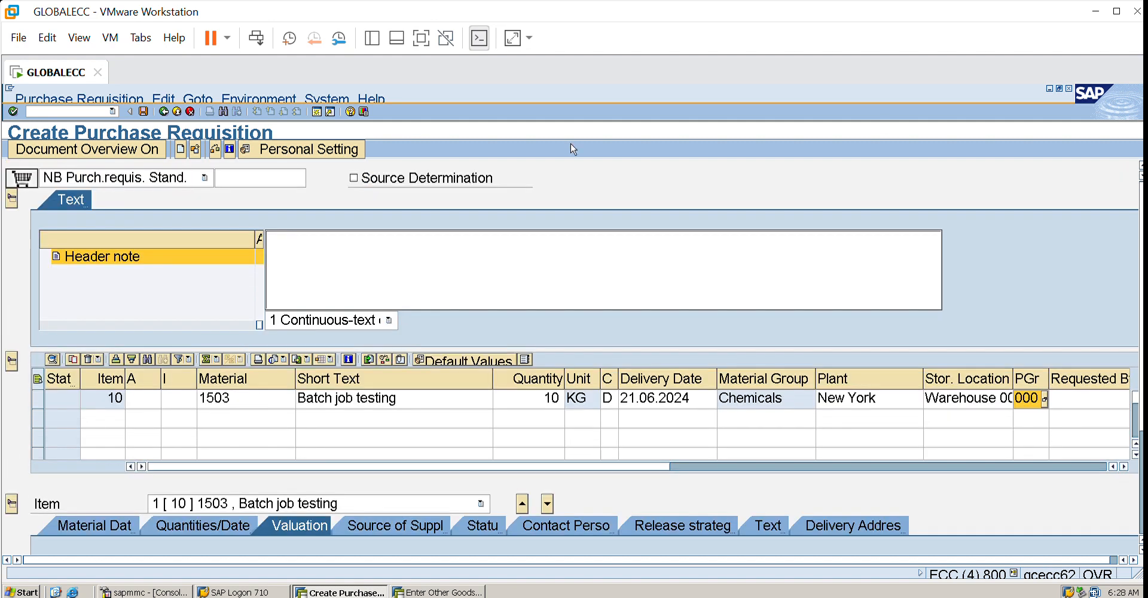
left_click(358, 173)
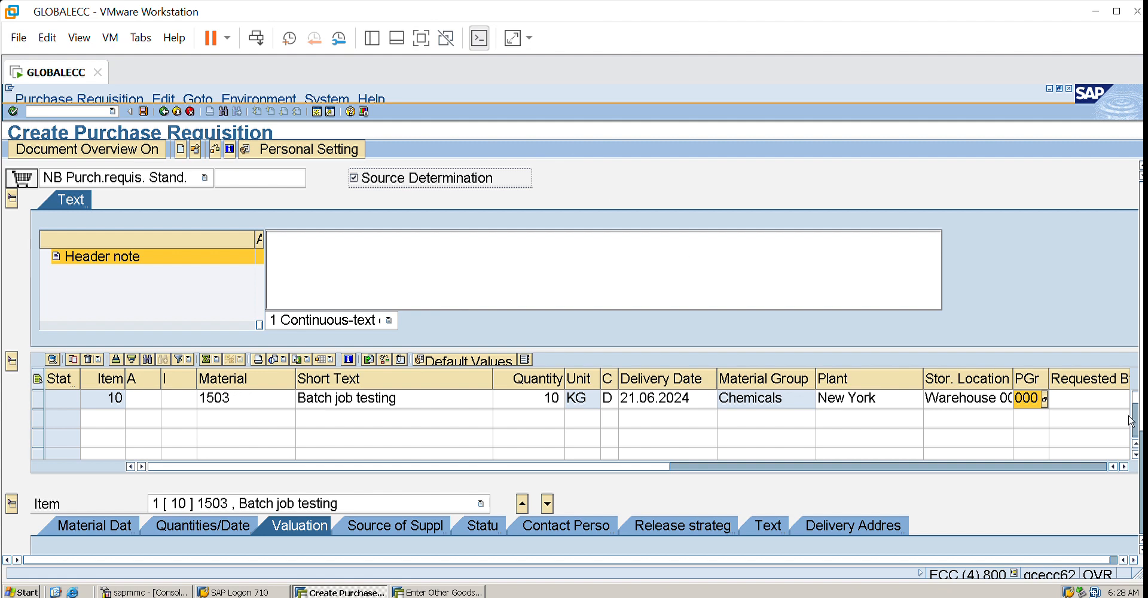
Assign the source of supply to requisition item 10 and save the purchase requisition
scroll(388, 239, "down", 5)
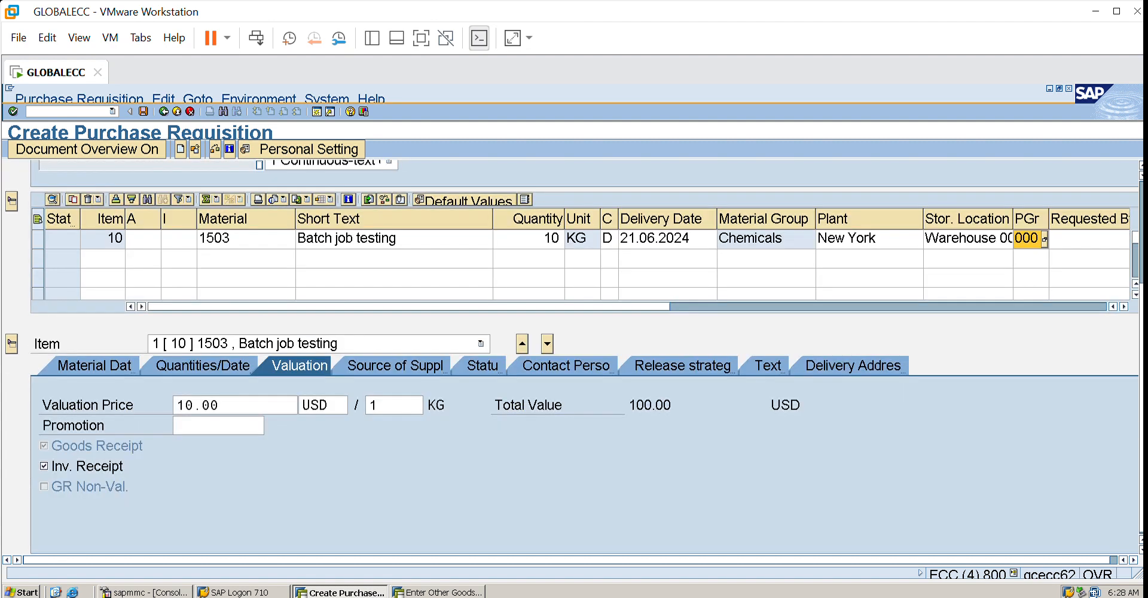
left_click(383, 359)
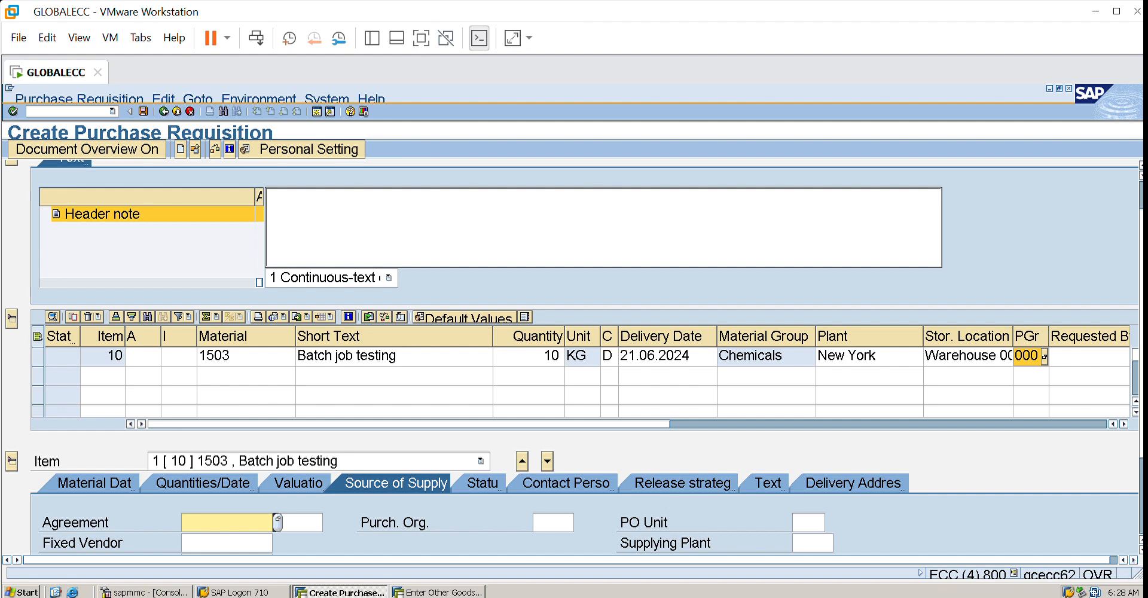
scroll(587, 358, "down", 2)
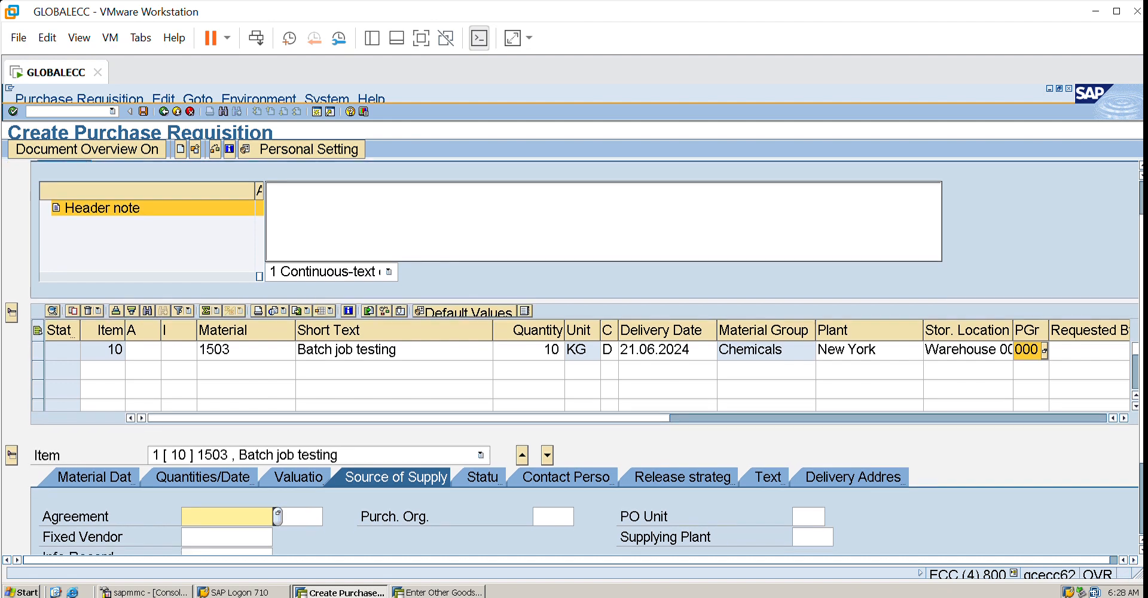
scroll(586, 359, "down", 1)
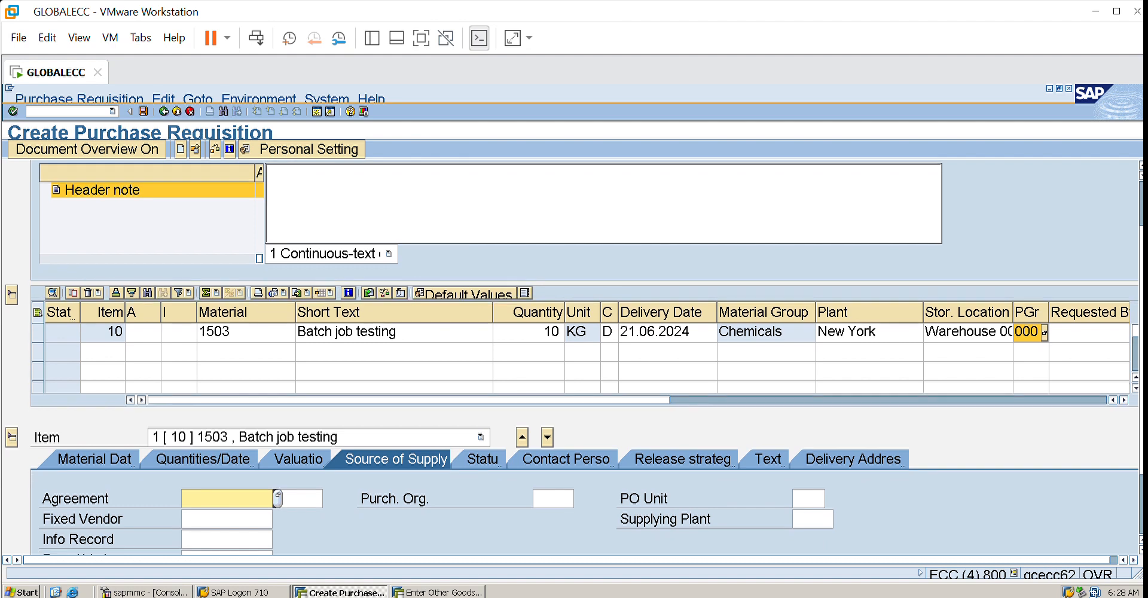
scroll(586, 359, "down", 1)
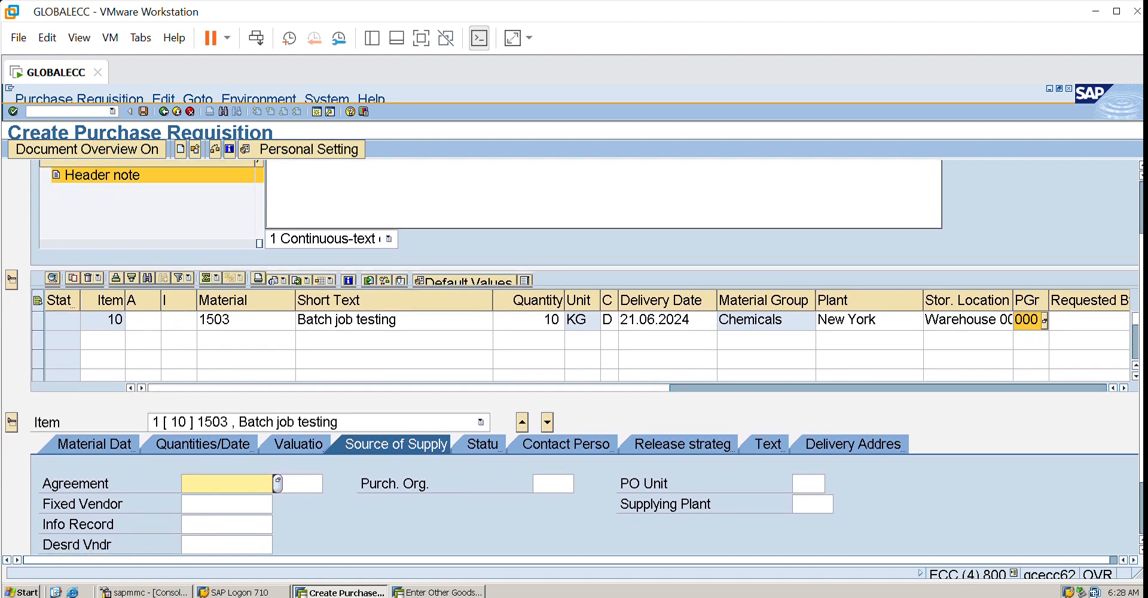
scroll(586, 359, "down", 1)
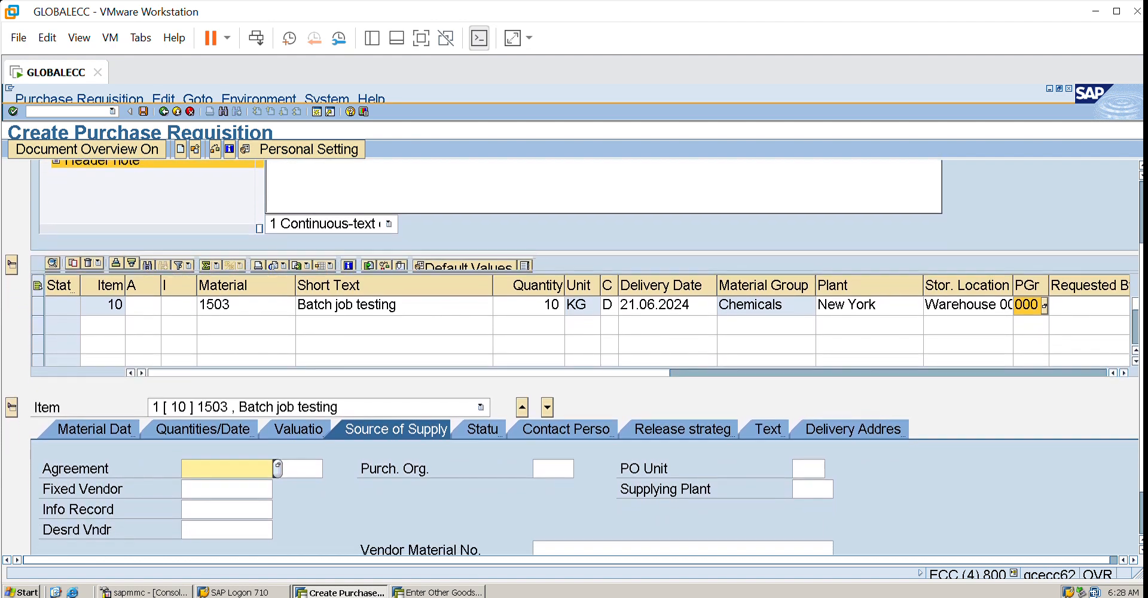
scroll(587, 359, "down", 1)
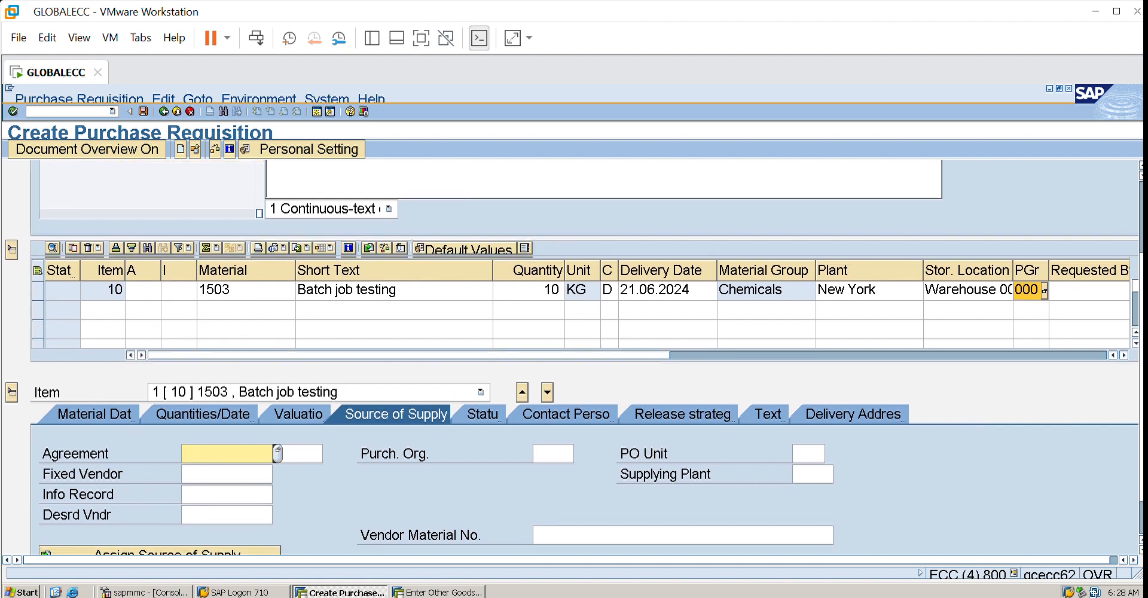
scroll(628, 487, "down", 1)
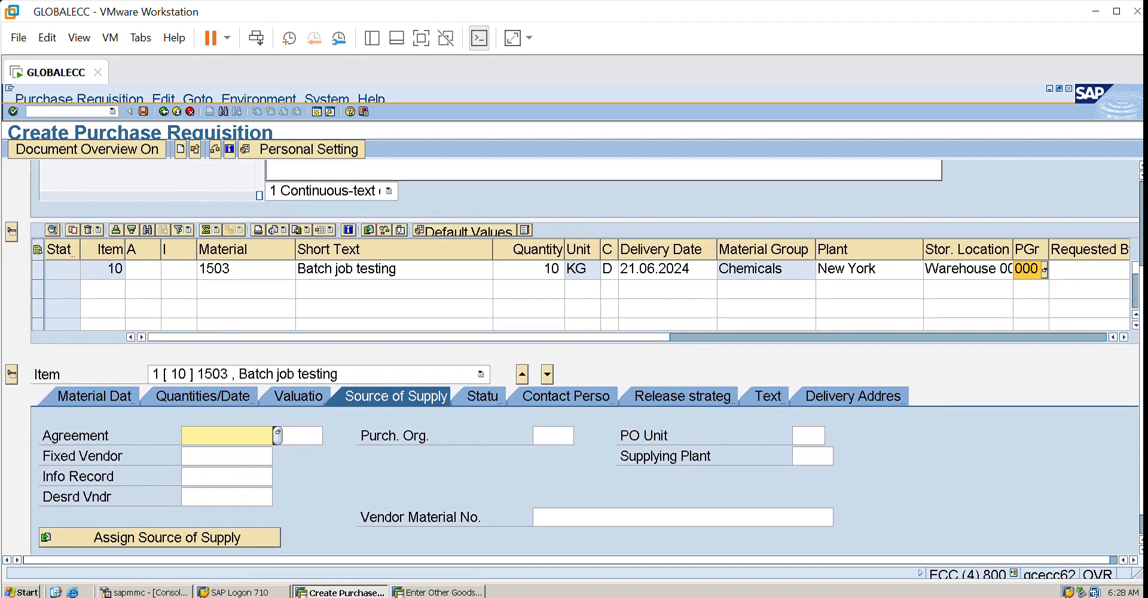
left_click(213, 521)
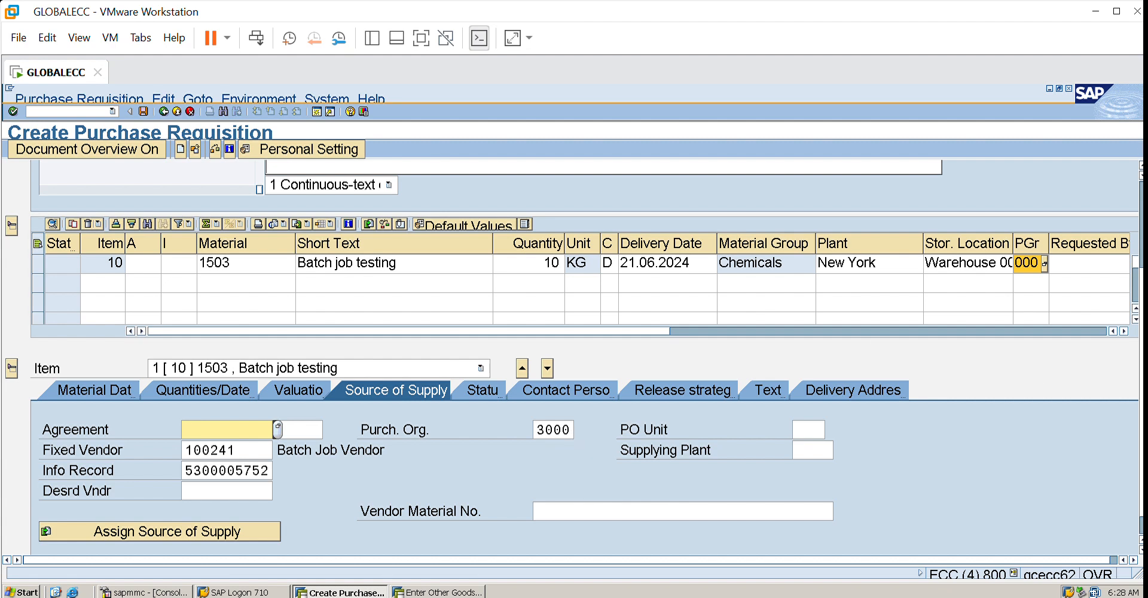
left_click_drag(1143, 359, 1142, 271)
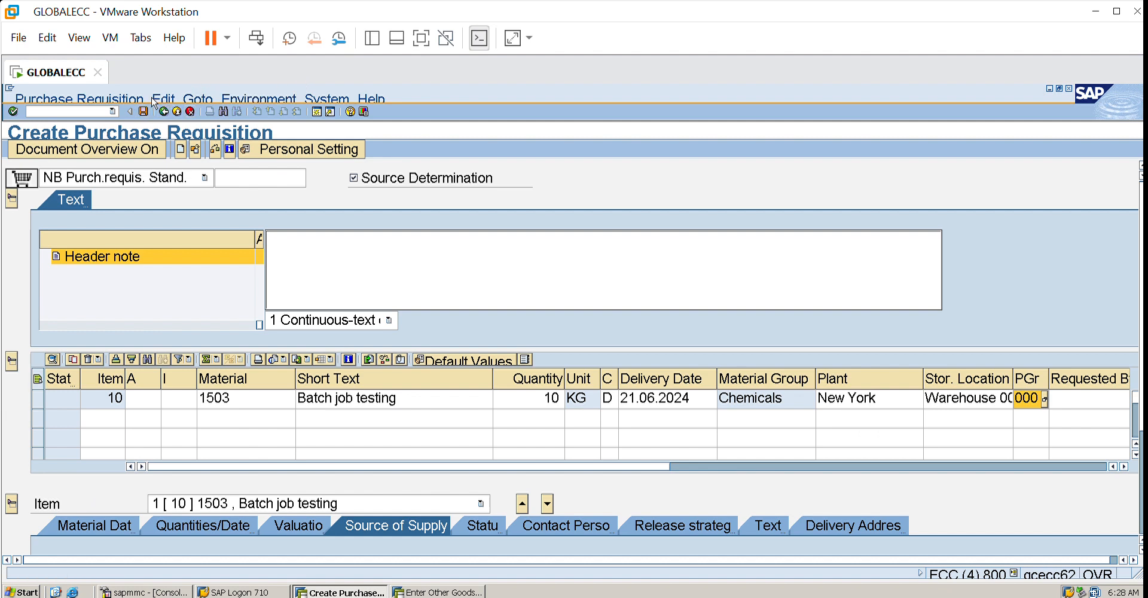
key("ctrl+s")
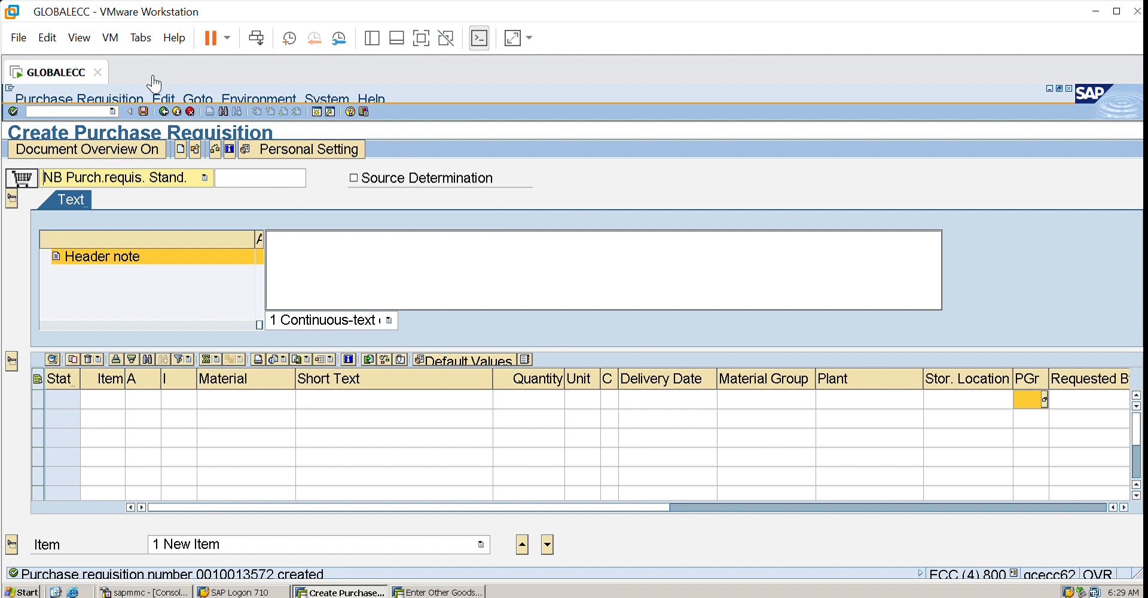
Leave requisition creation and open automatic purchase order creation from requisitions with transaction ME59N
left_click(177, 111)
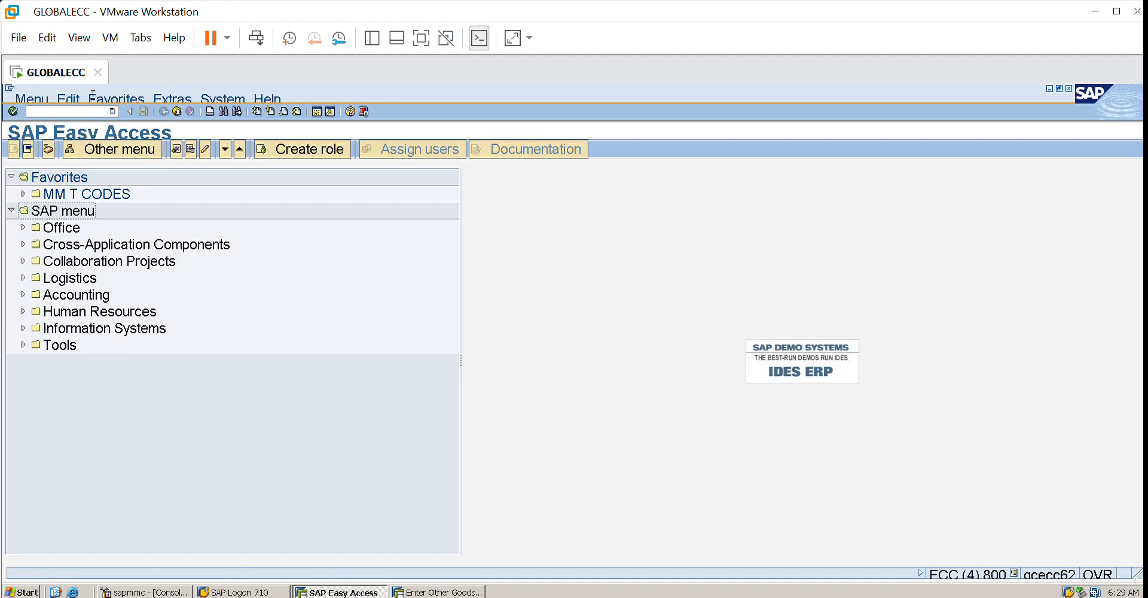
type("me59n")
key("Return")
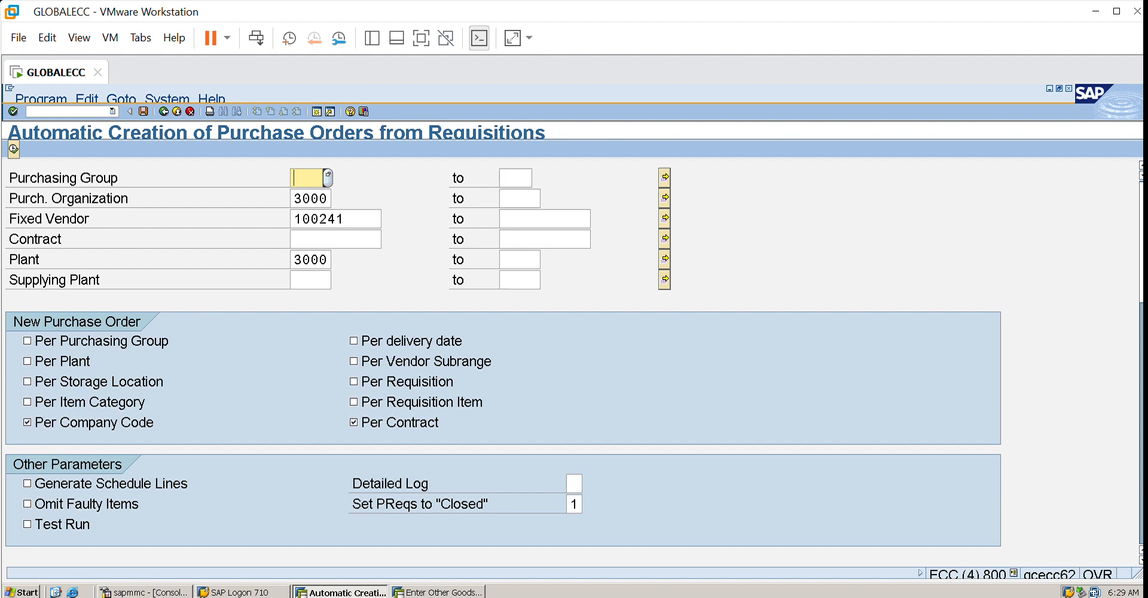
Start saving the current purchase order creation selections as a variant and name it BATCHJOB_PO
left_click(1146, 545)
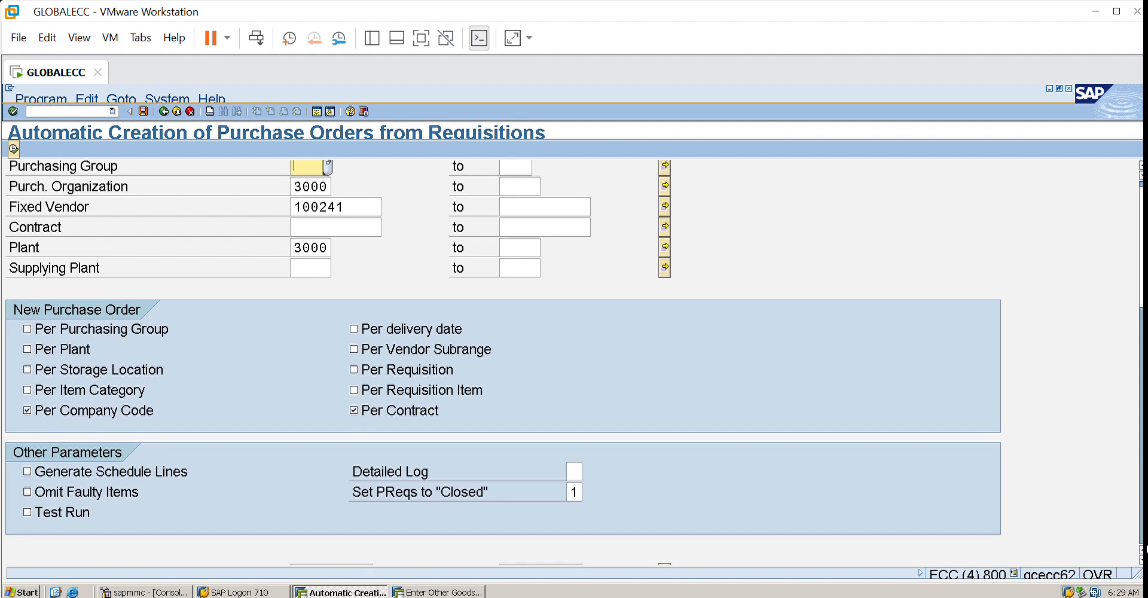
left_click(1147, 527)
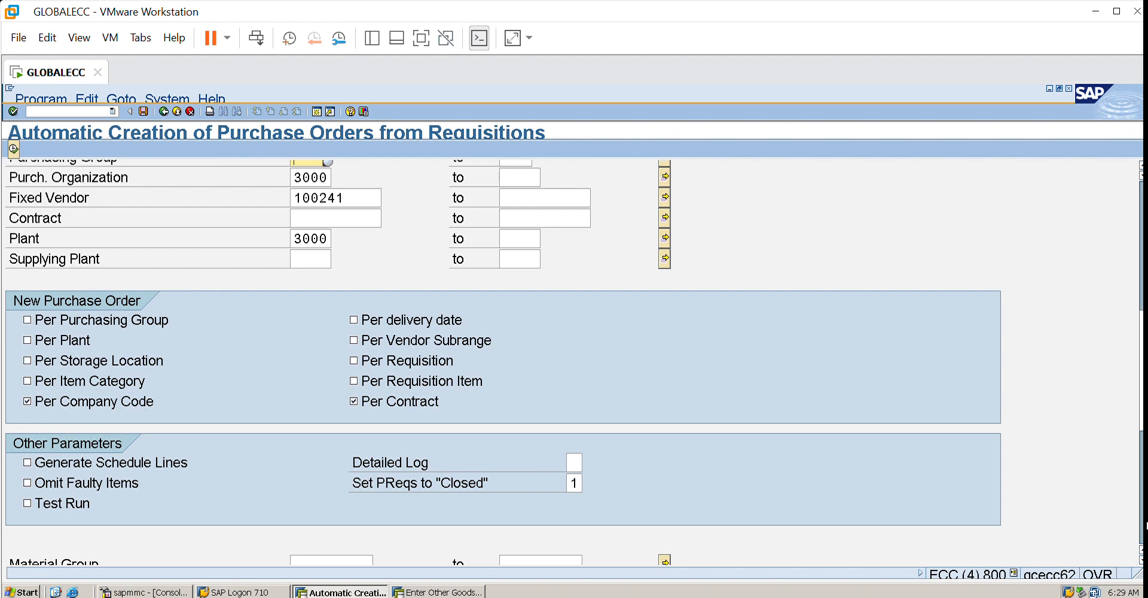
left_click(1146, 527)
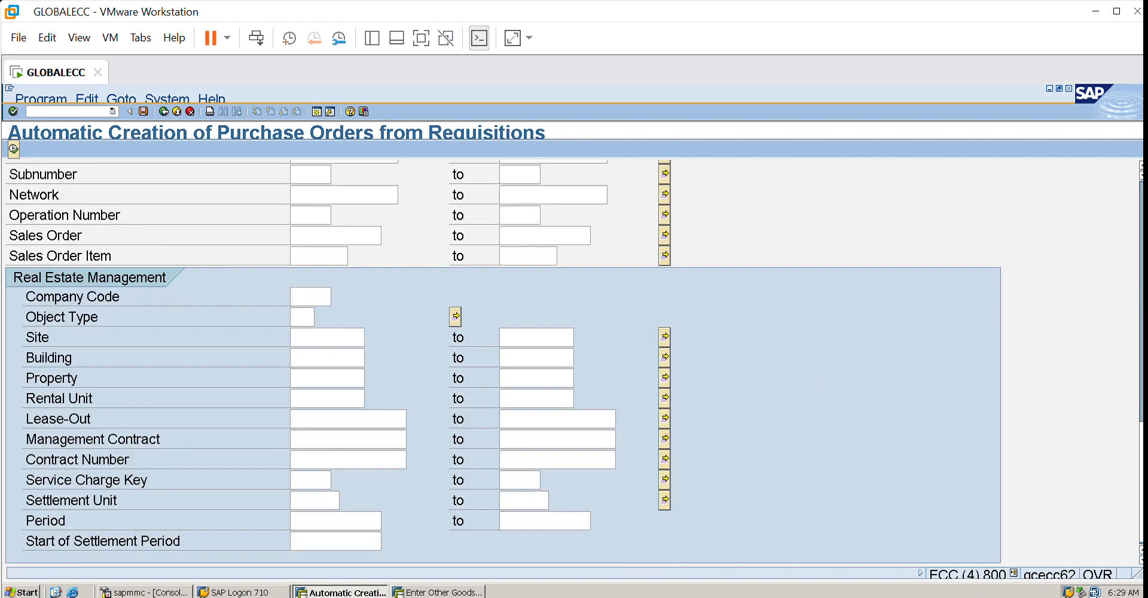
left_click(1143, 182)
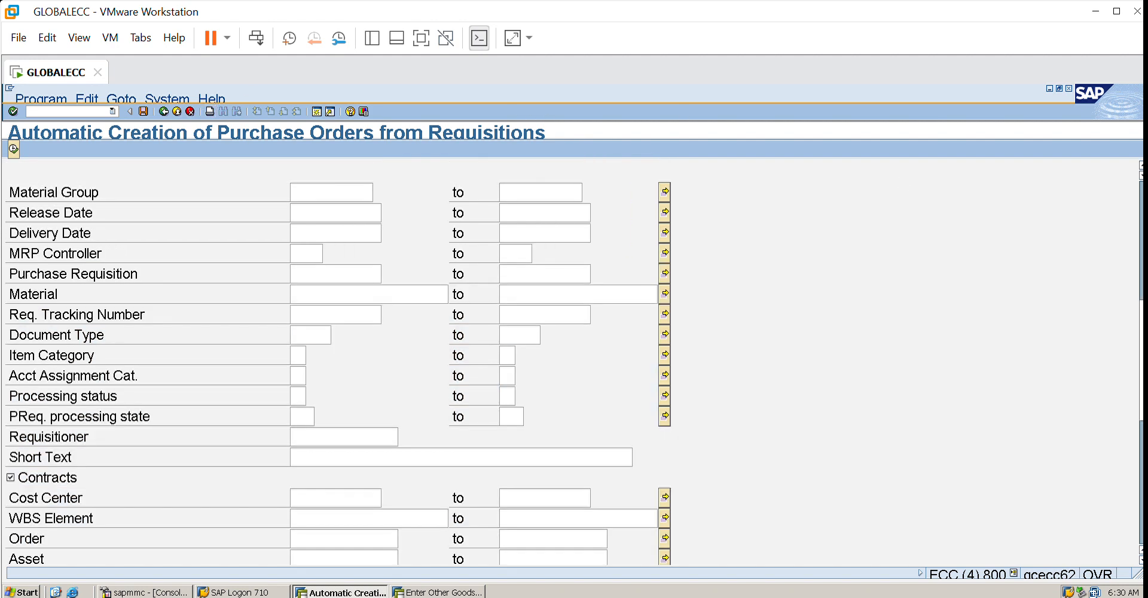
left_click(1142, 240)
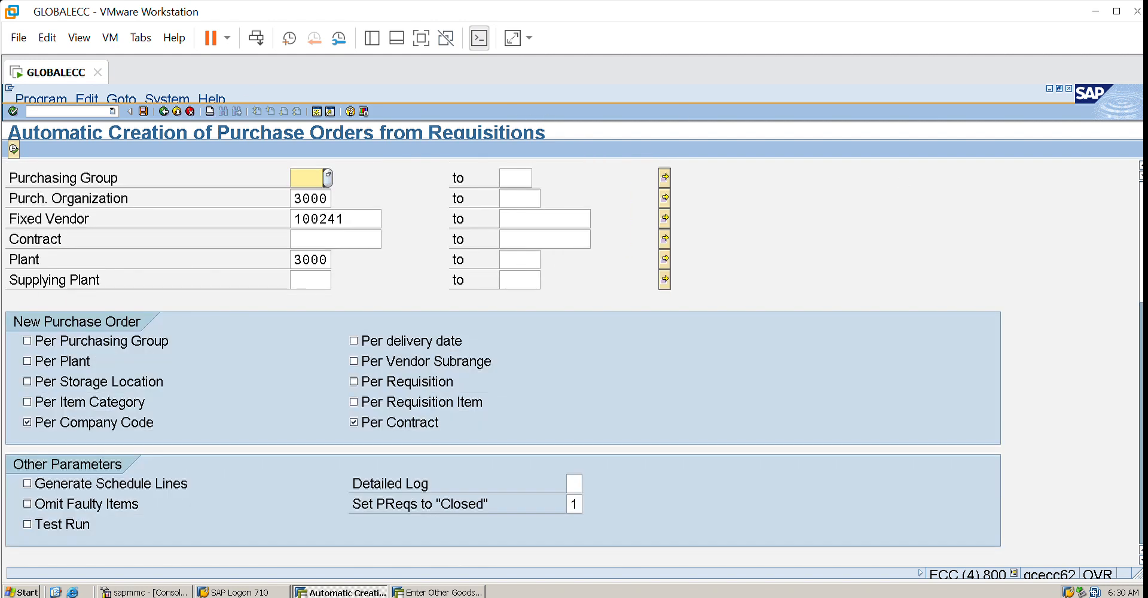
left_click(150, 101)
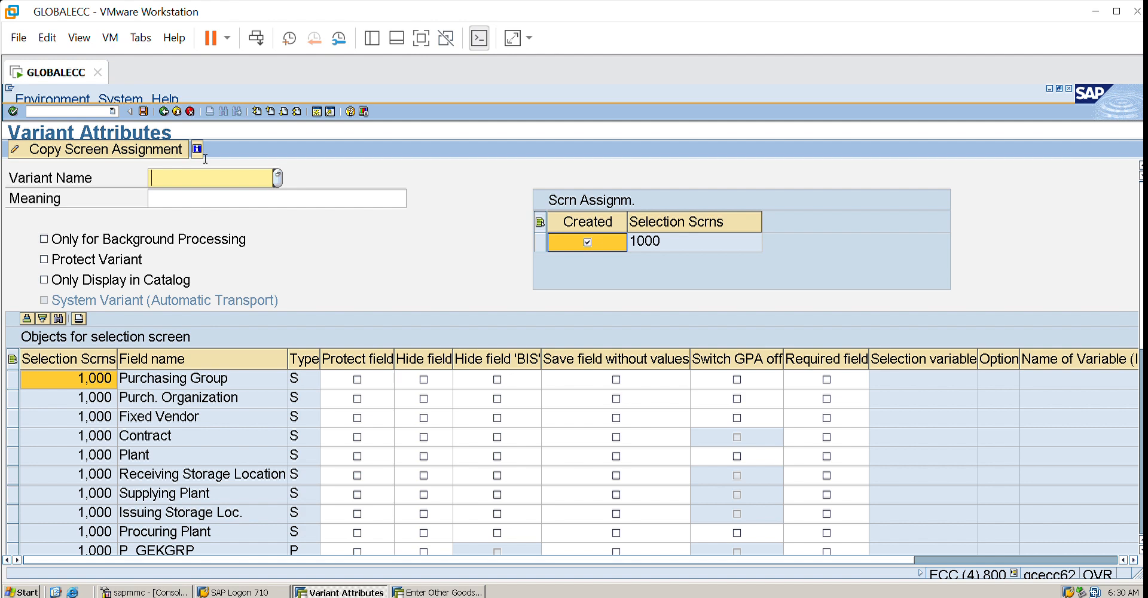
type("BATCHJOB_PO")
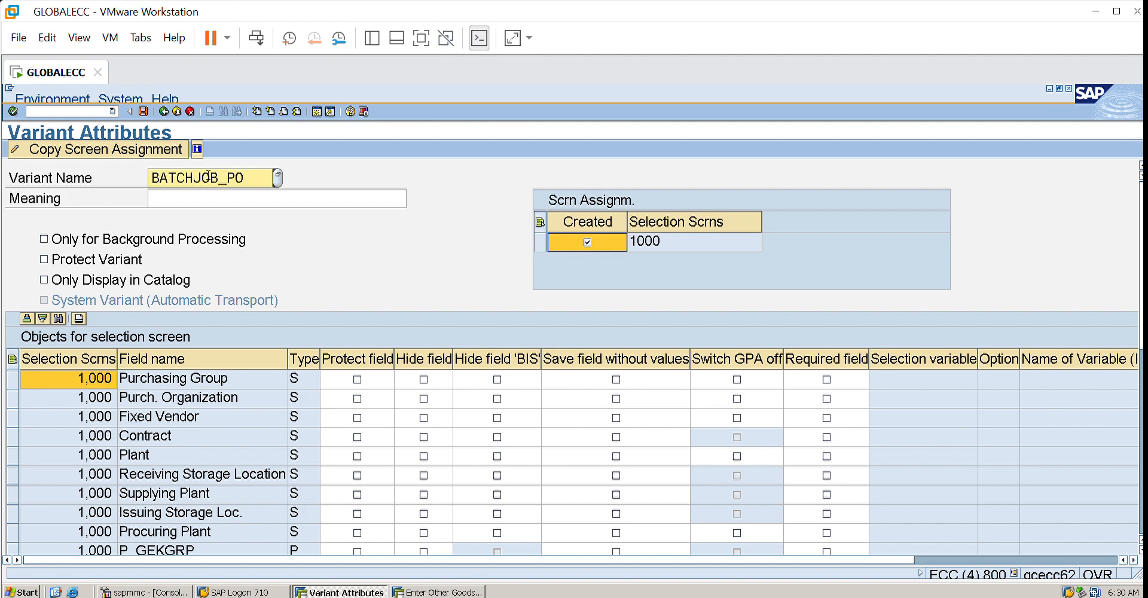
key("Tab")
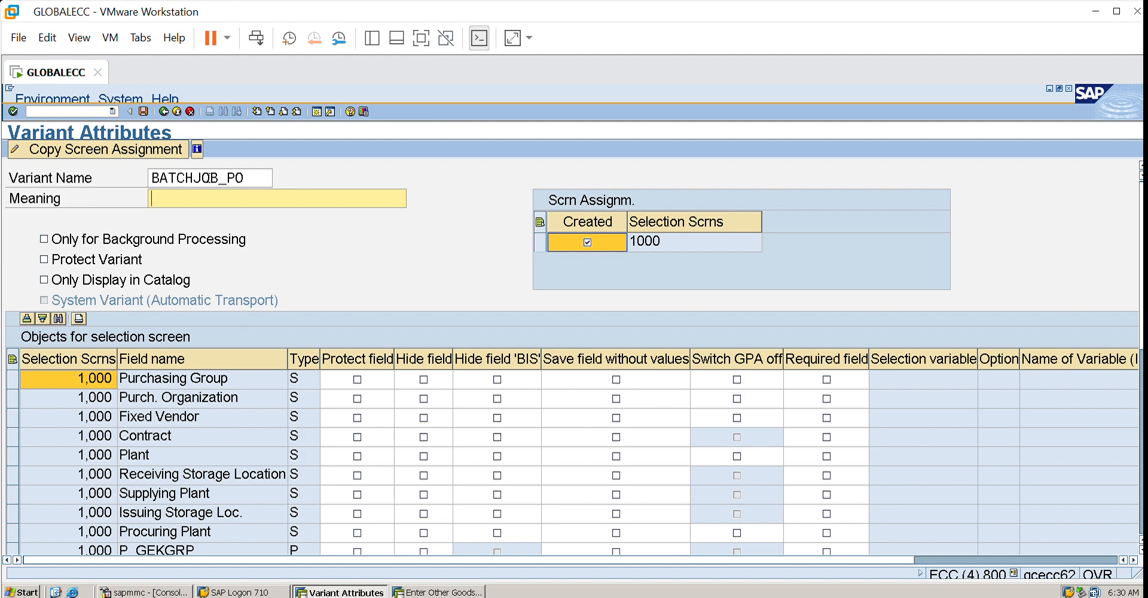
Give the variant the meaning AUTOMATIC PR TO PO and save it
type("AUTOMATIC")
type("PR TO PO")
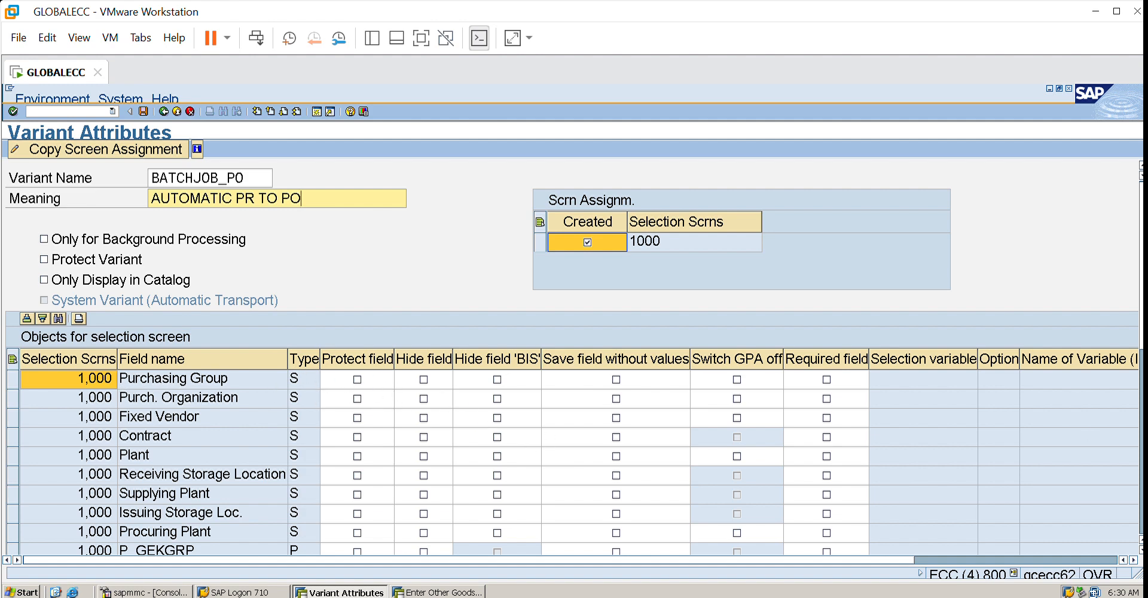
left_click(1142, 442)
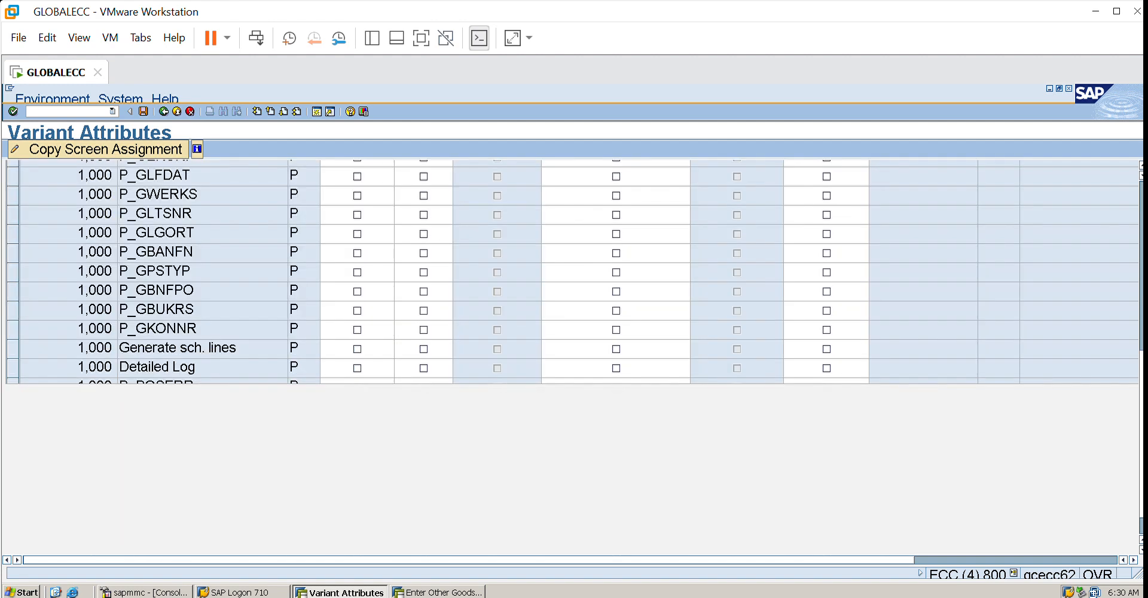
left_click(1143, 221)
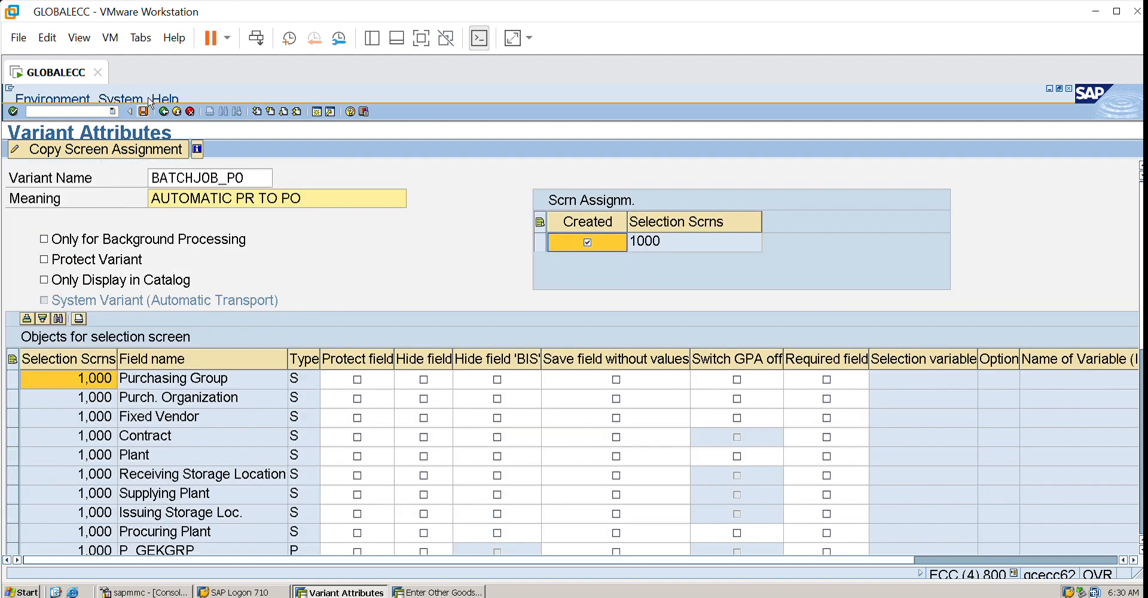
key("ctrl+s")
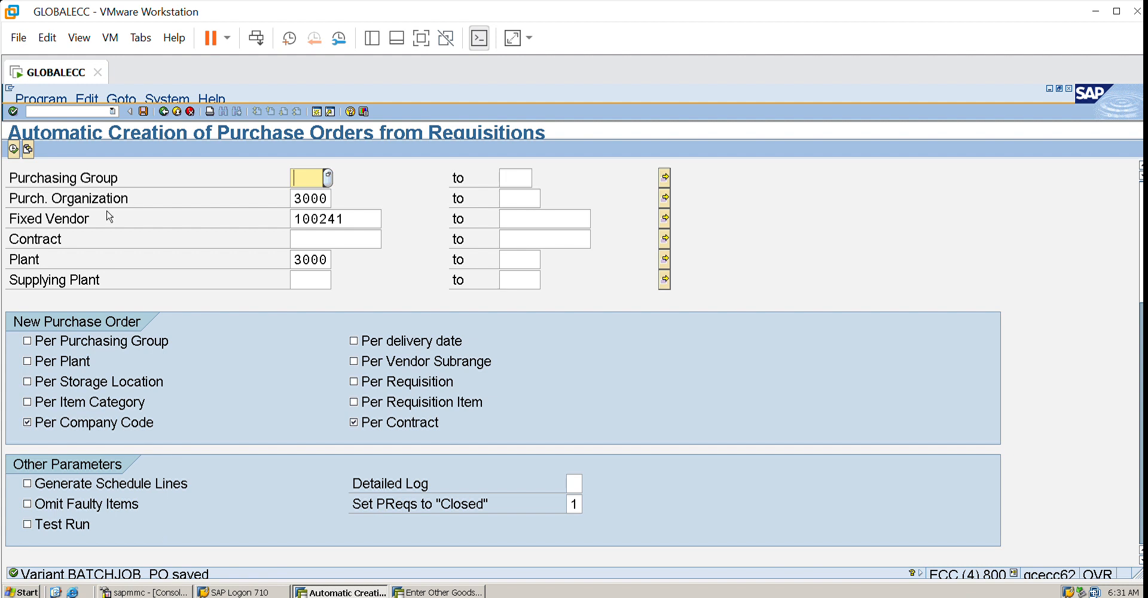
Look up the program name behind transaction ME59N in the system status details and close them
left_click(170, 94)
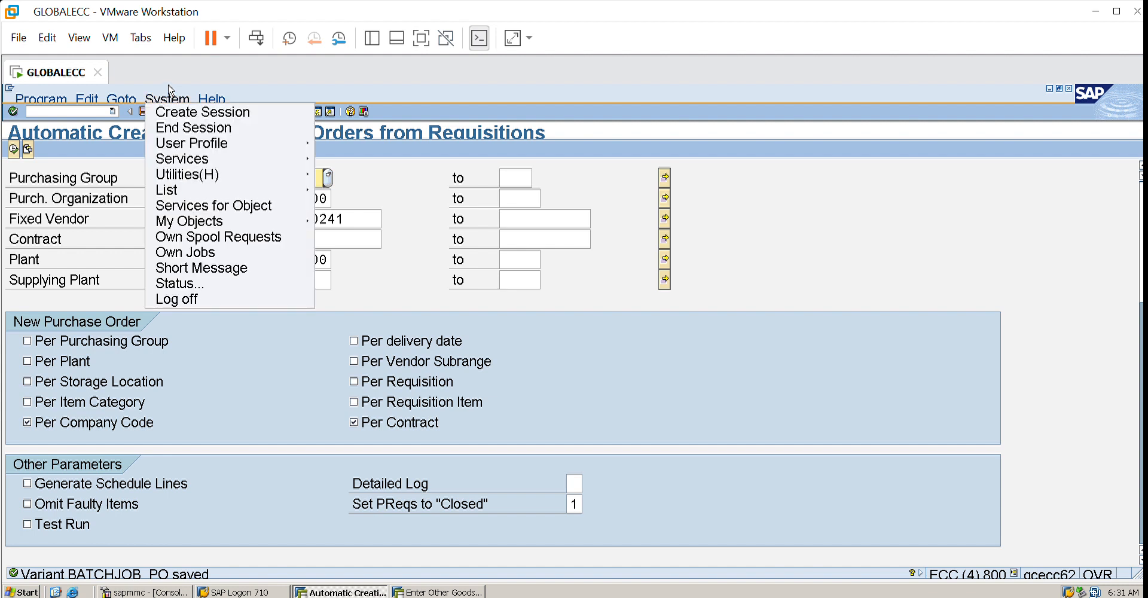
mouse_move(217, 219)
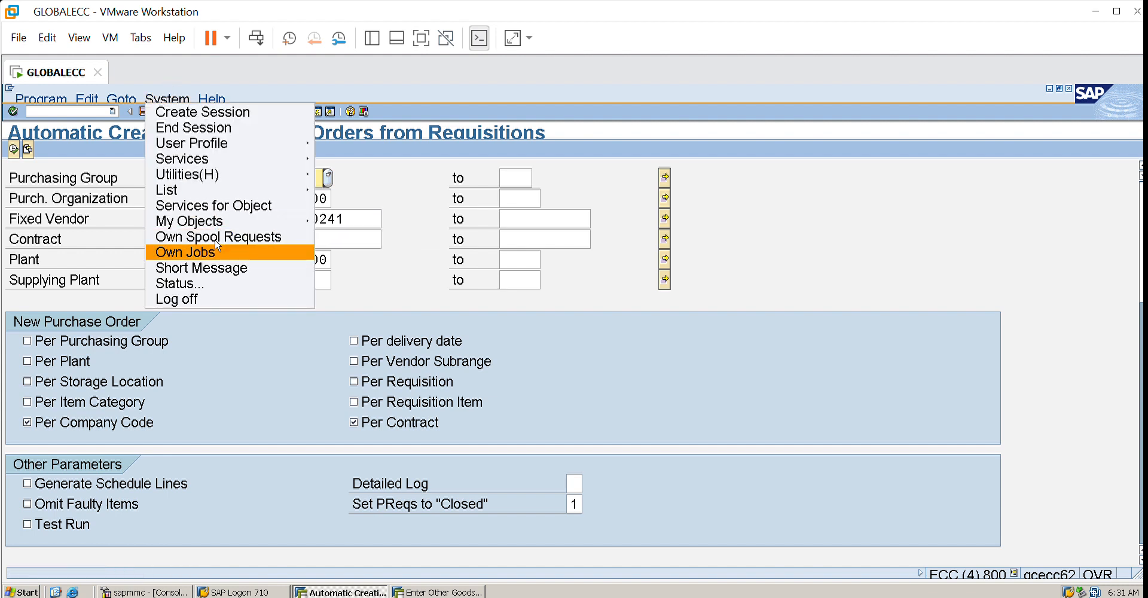
left_click(217, 274)
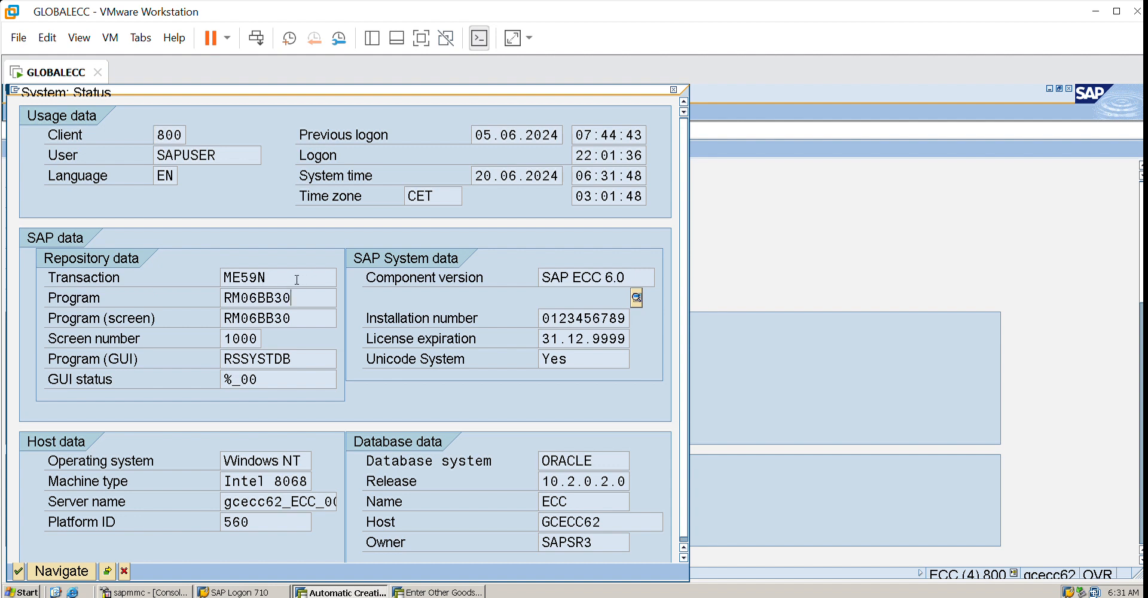
left_click_drag(297, 279, 234, 279)
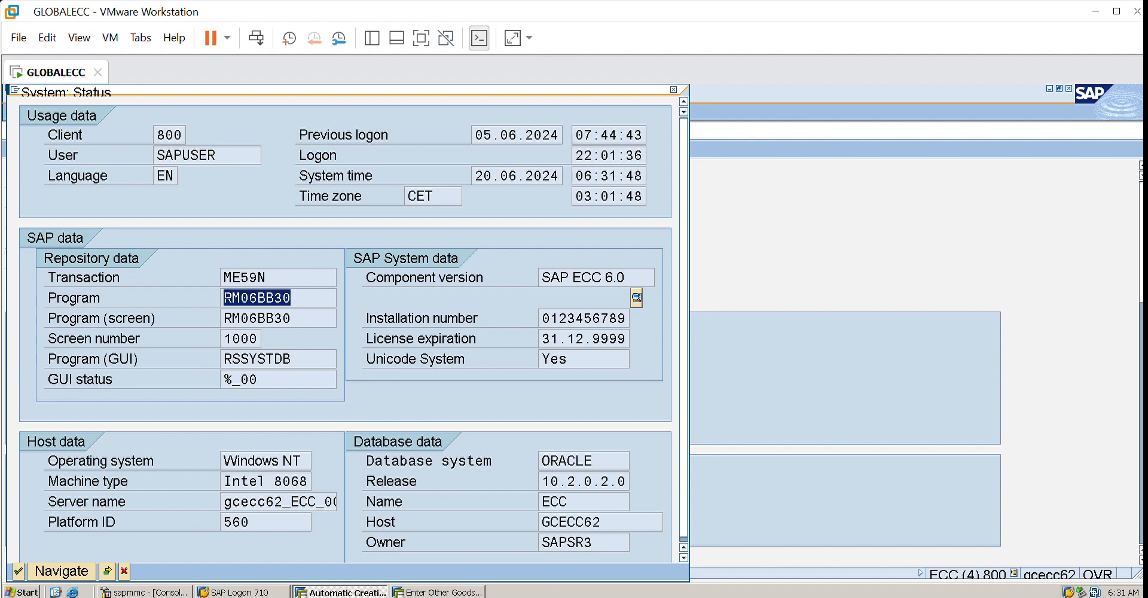
left_click(324, 289)
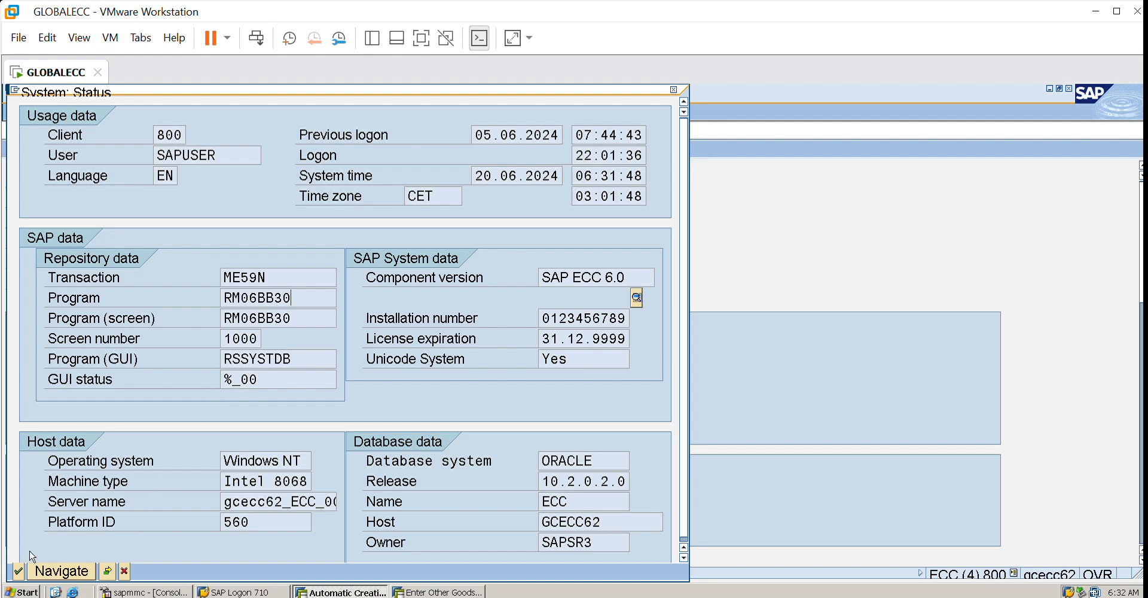
left_click(19, 571)
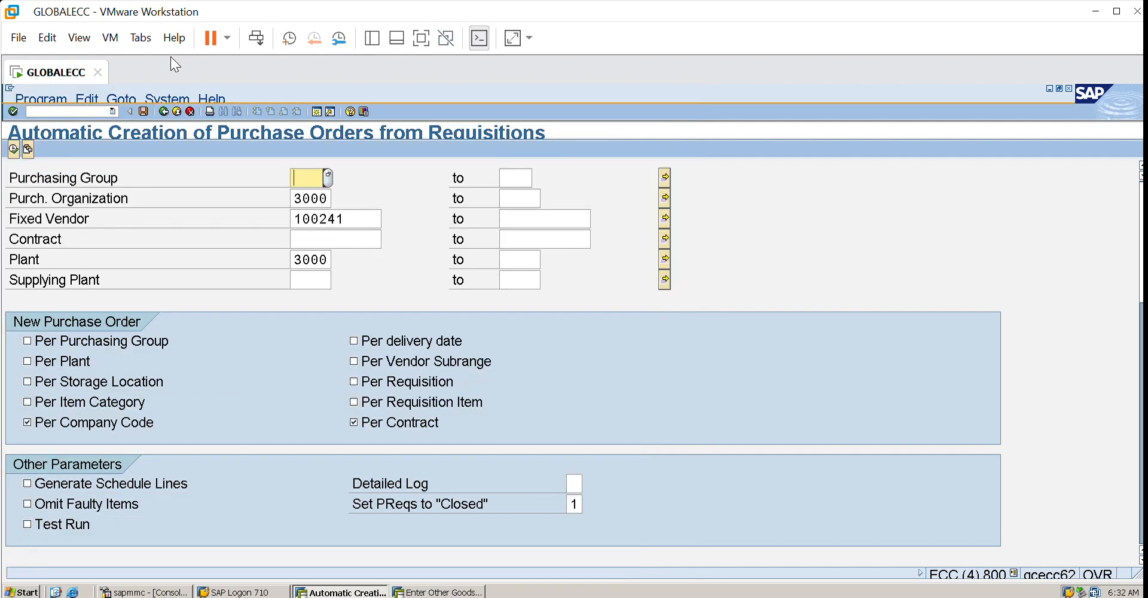
Leave automatic purchase order creation and open background job definition with transaction SM36
key("F3")
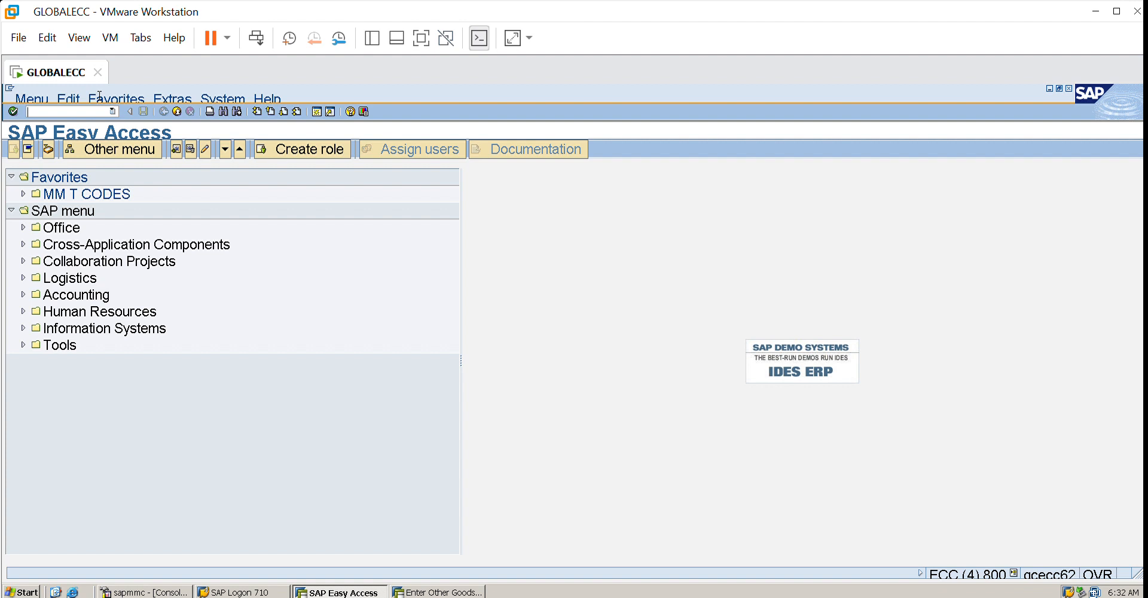
type("SM36")
key("Return")
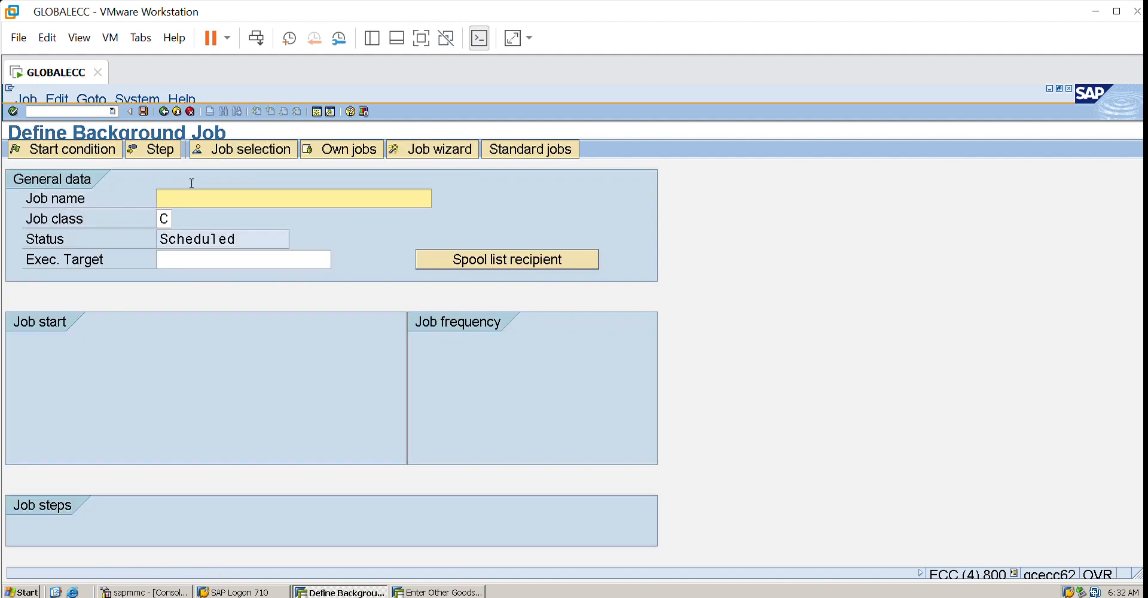
Name the background job BATCHJOB and choose job class C - Low priority
type("BATCHJOB")
left_click(171, 216)
left_click(178, 218)
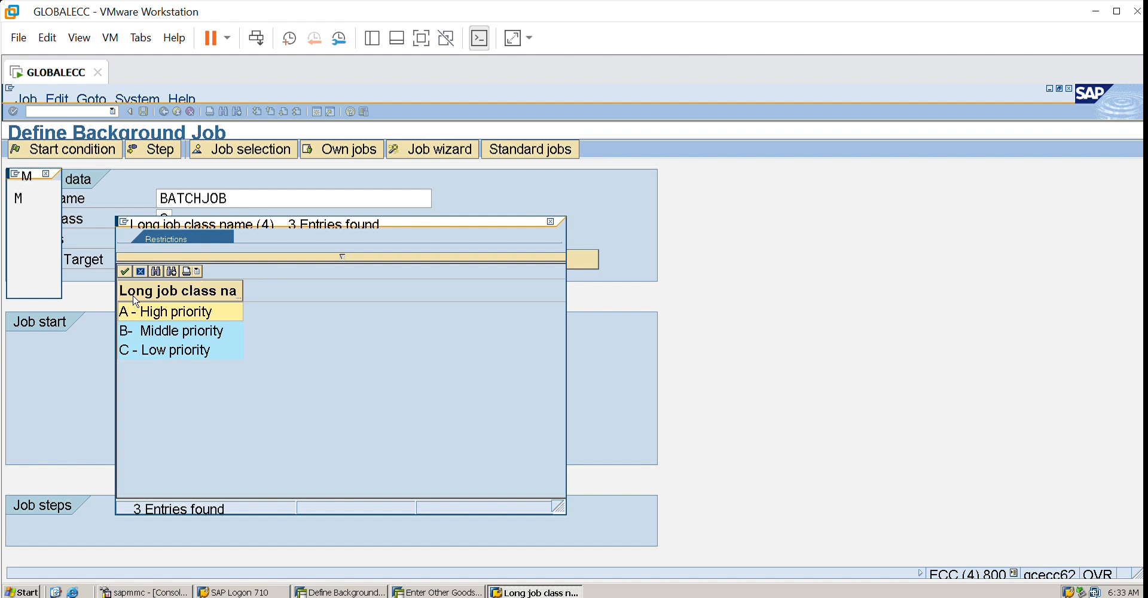
left_click(130, 341)
double_click(130, 340)
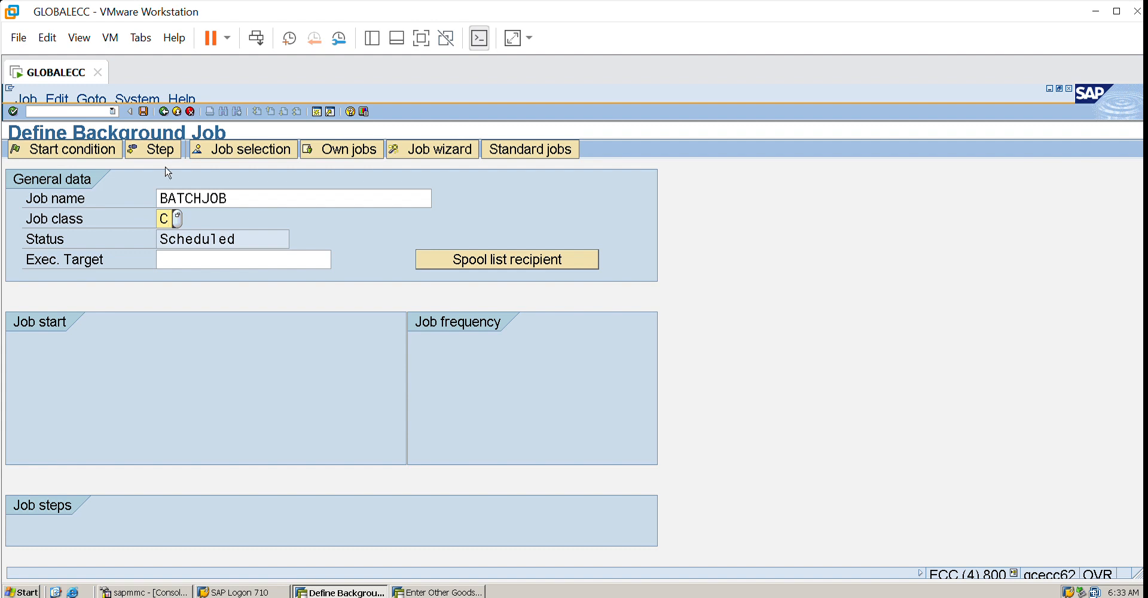
Add a job step running ABAP program RM06BB30 with variant BATCHJOB_PO, check it and save the step
left_click(164, 138)
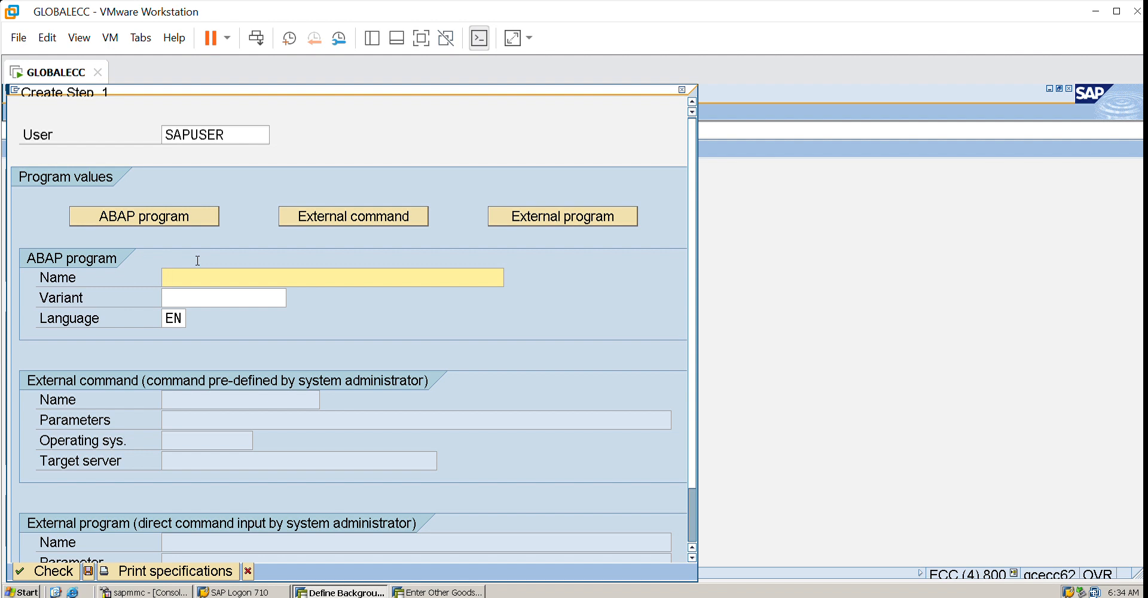
type("RM06BB30")
key("Tab")
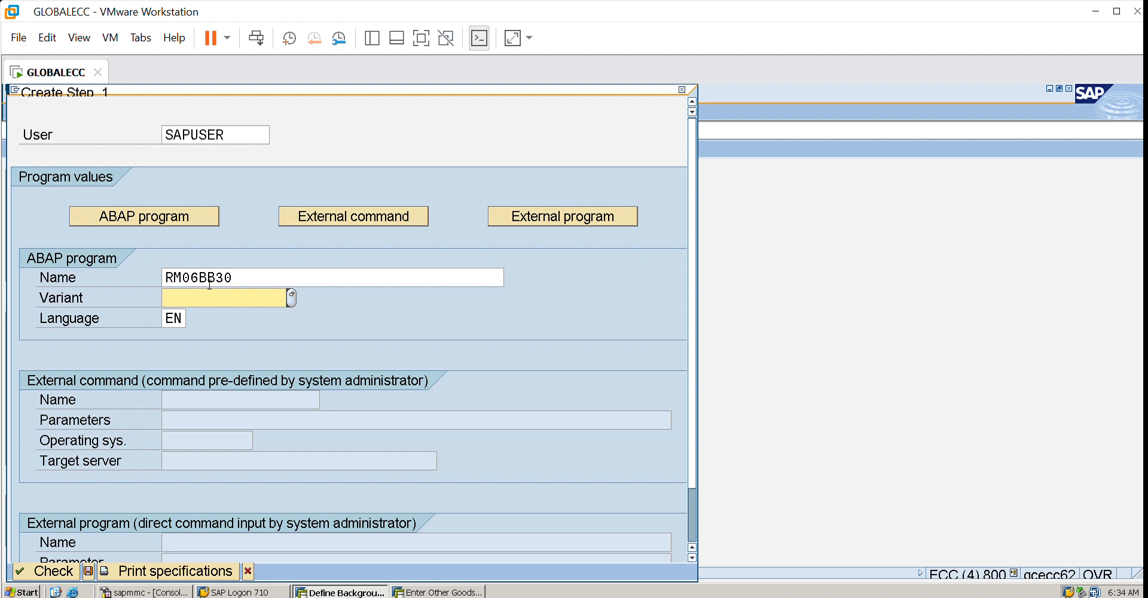
left_click(292, 295)
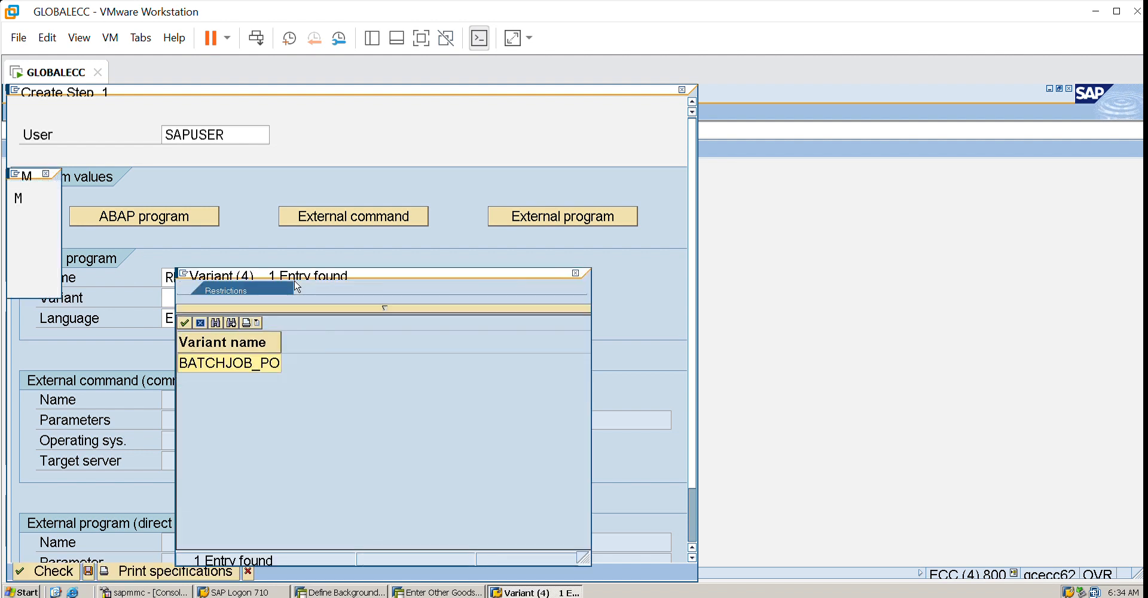
double_click(257, 359)
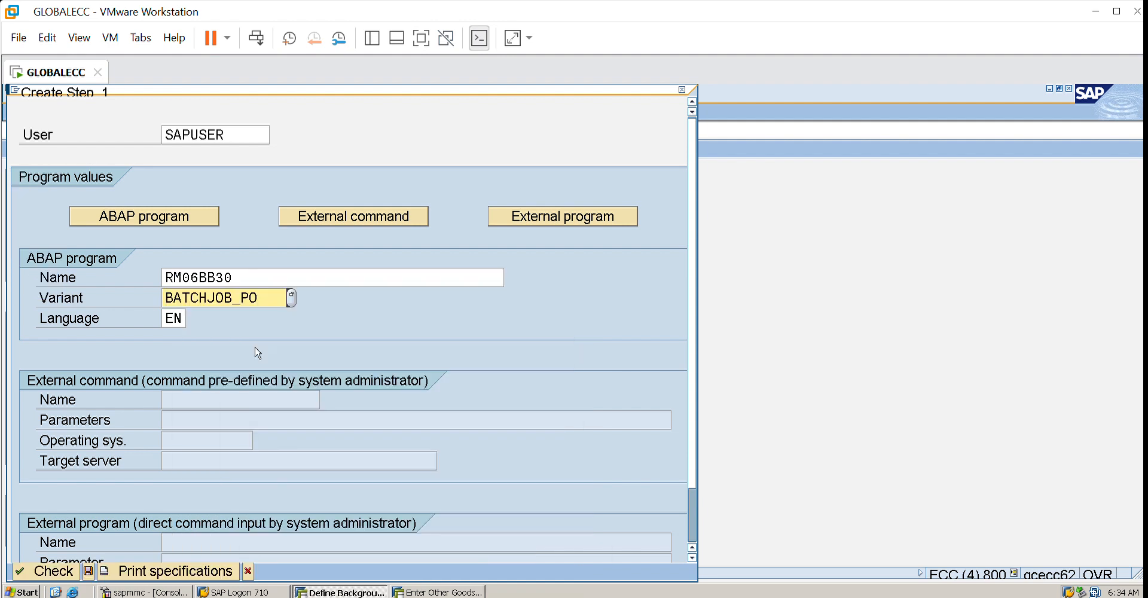
left_click(55, 562)
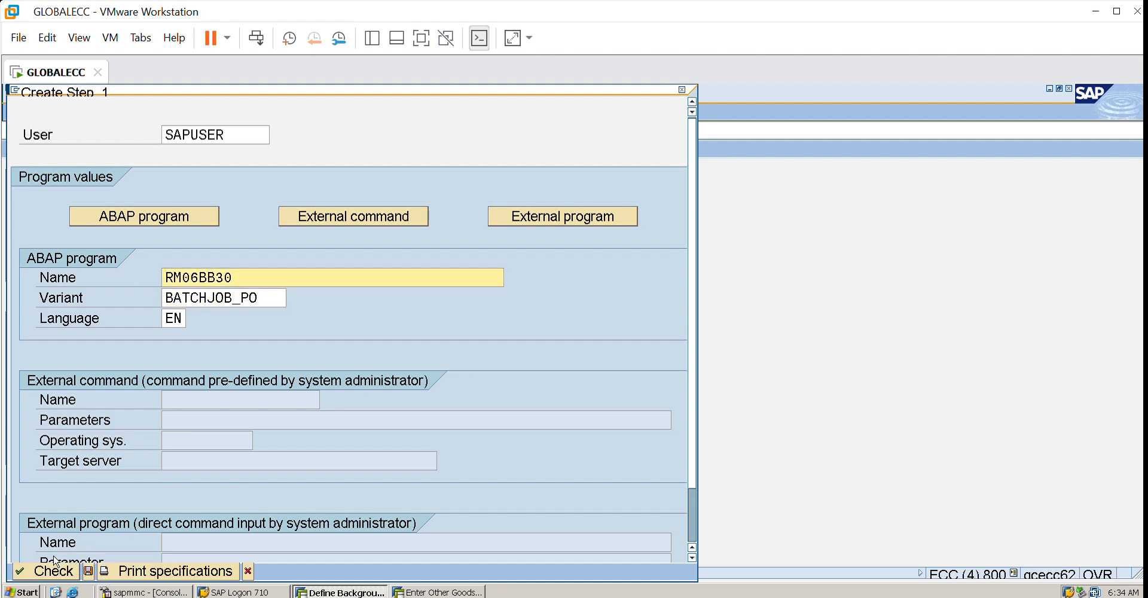
left_click(88, 571)
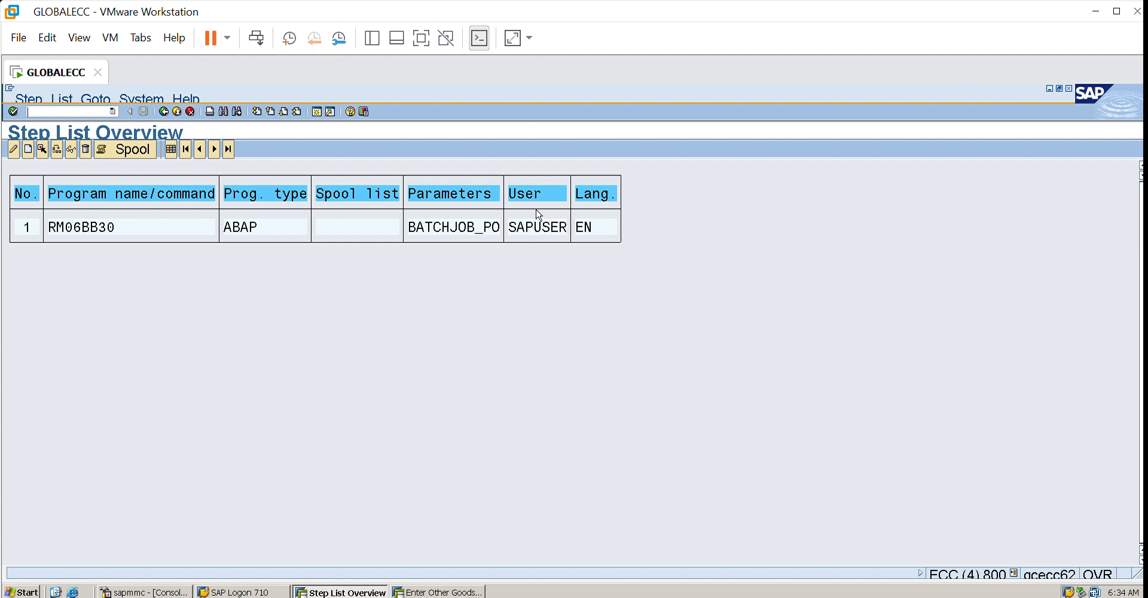
Return from the step list to the job definition and save the BATCHJOB job
left_click(166, 108)
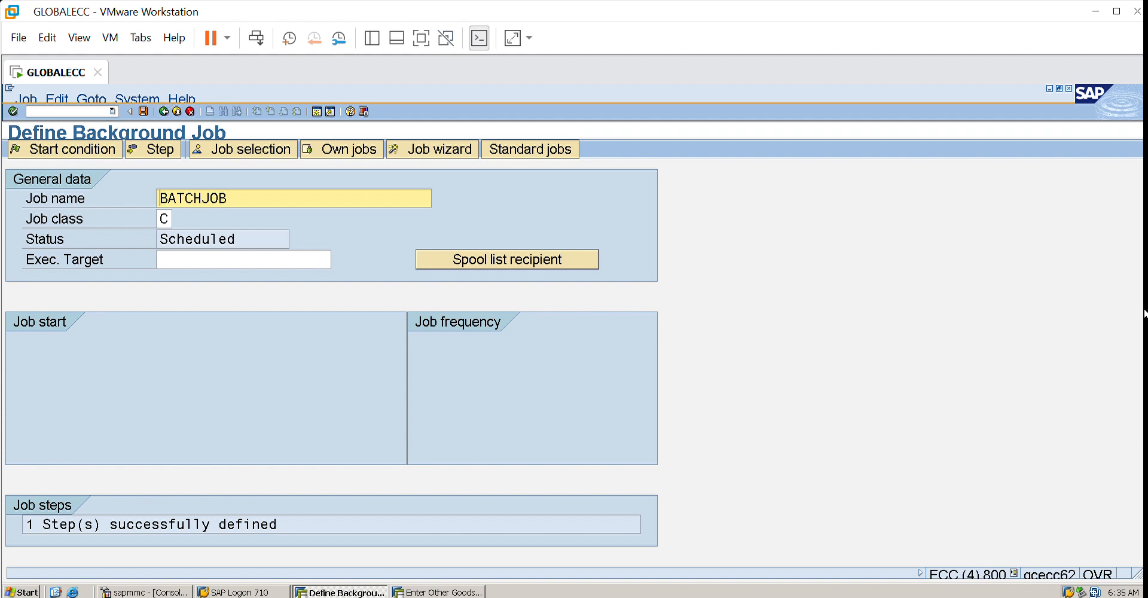
left_click(144, 111)
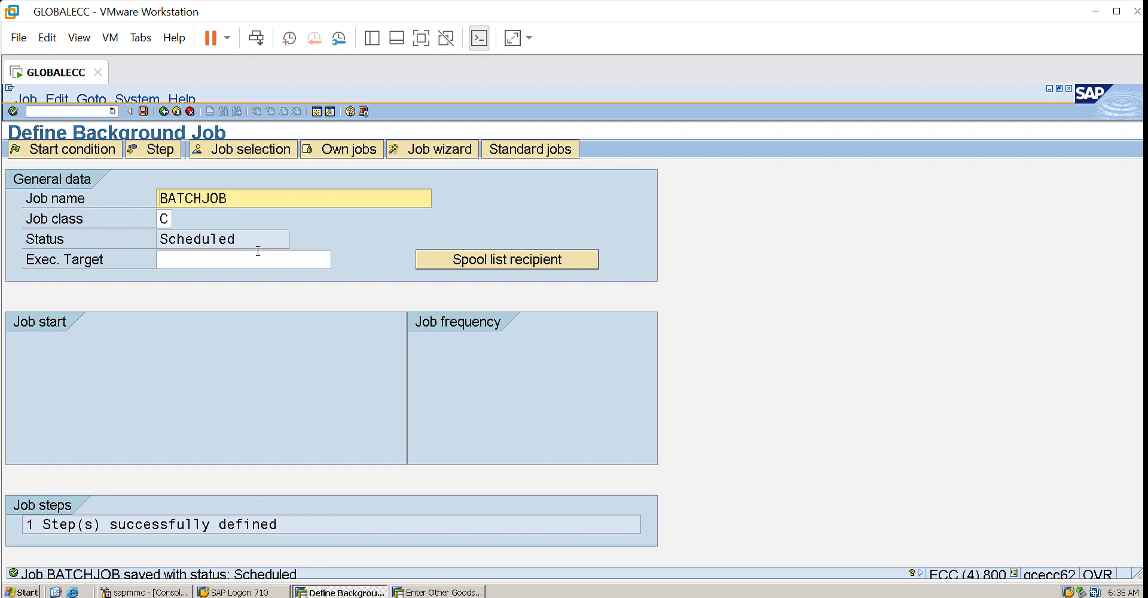
left_click(258, 231)
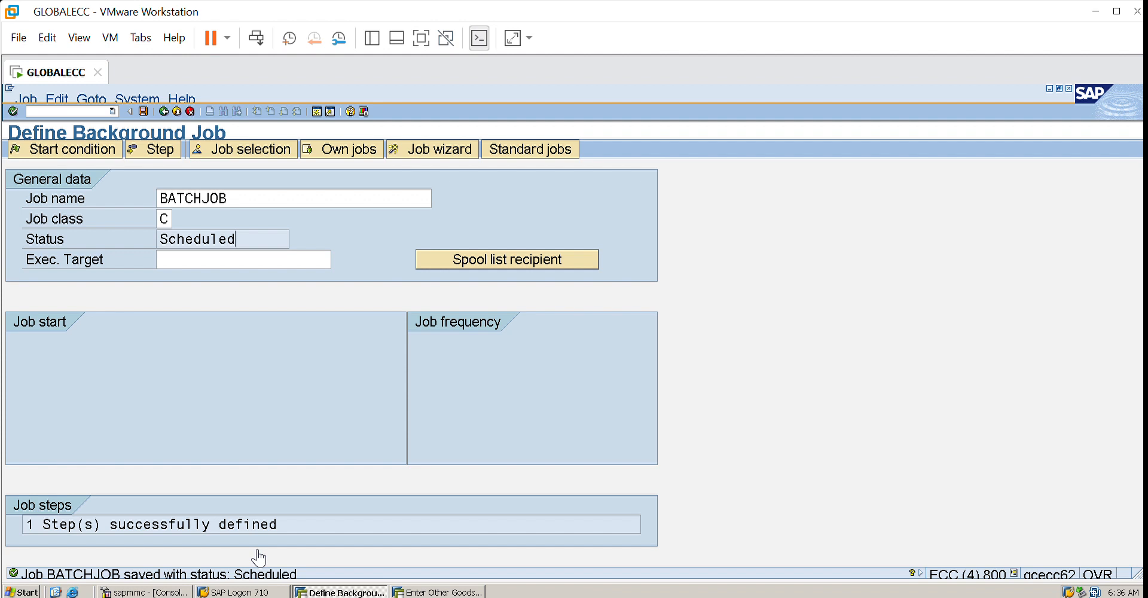
Open the start condition settings of the BATCHJOB background job
left_click(69, 148)
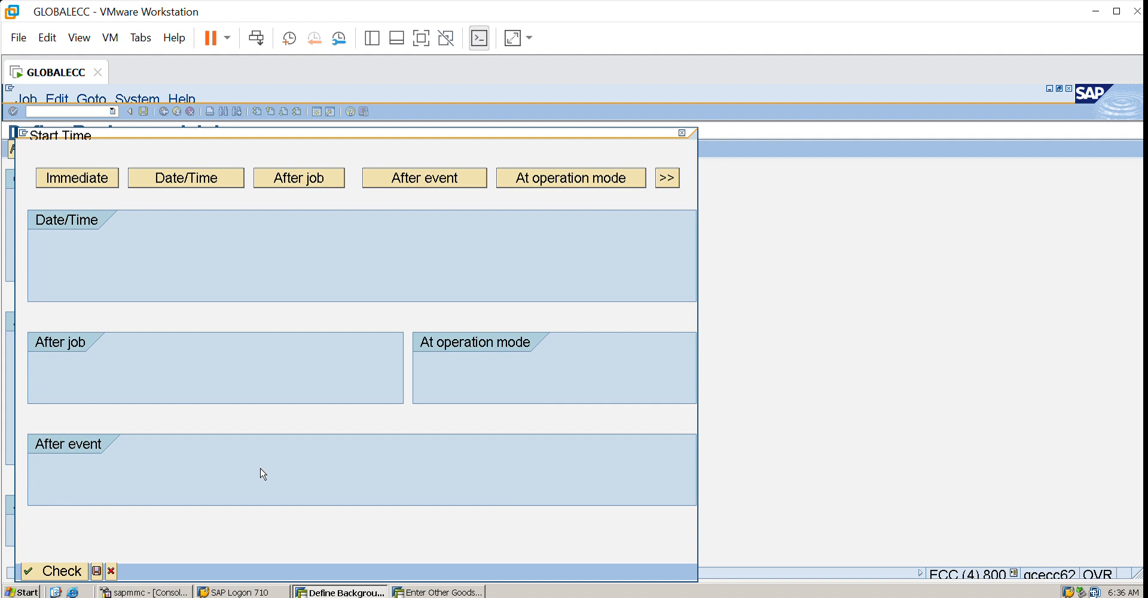
left_click(203, 174)
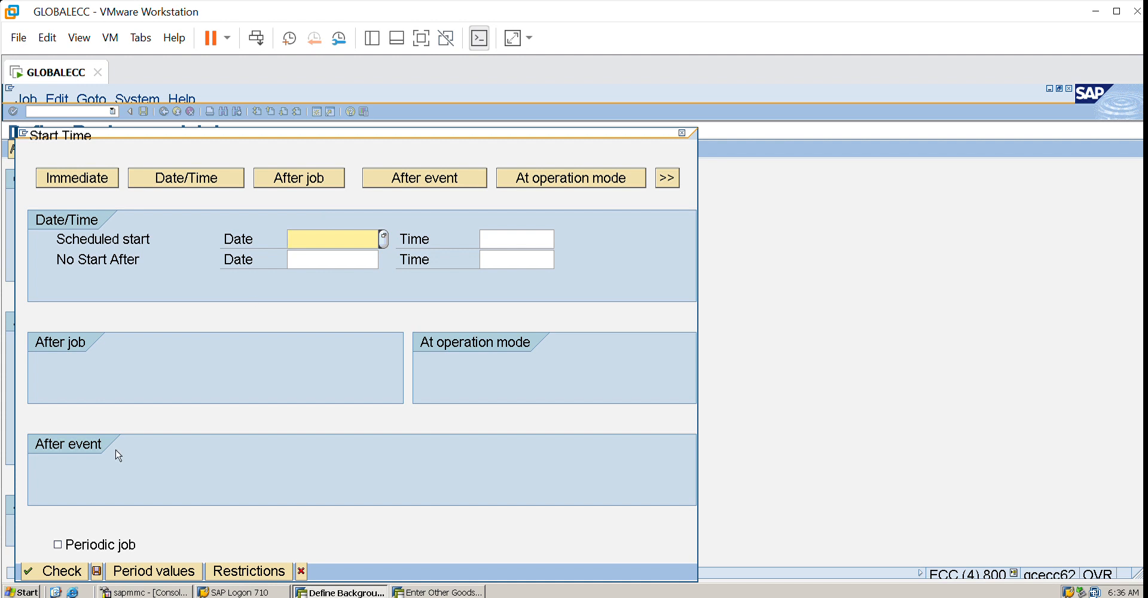
left_click(60, 544)
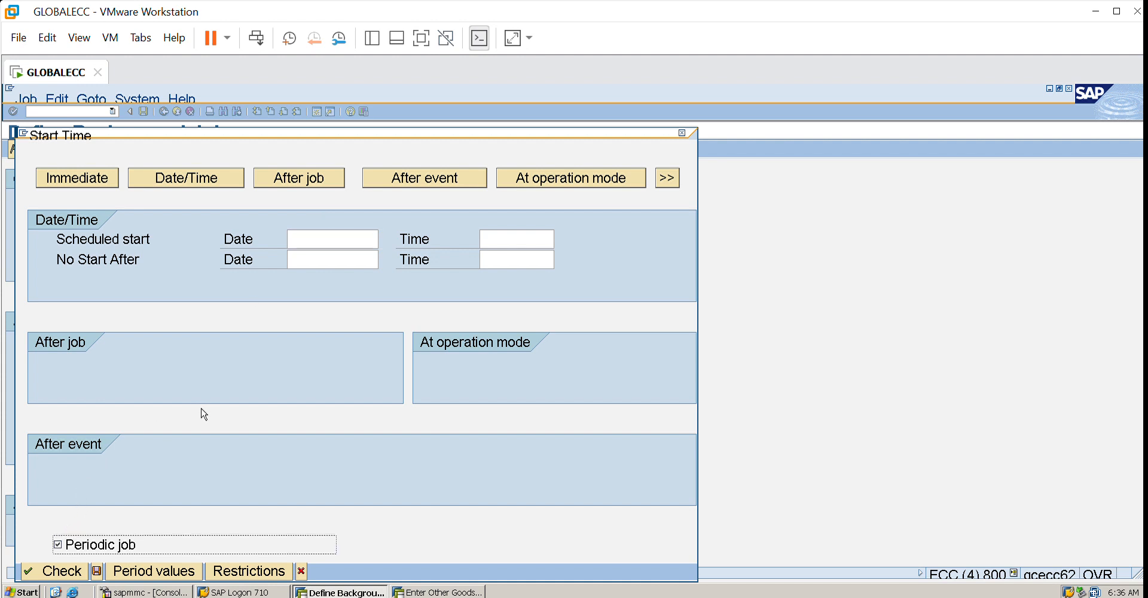
left_click(168, 566)
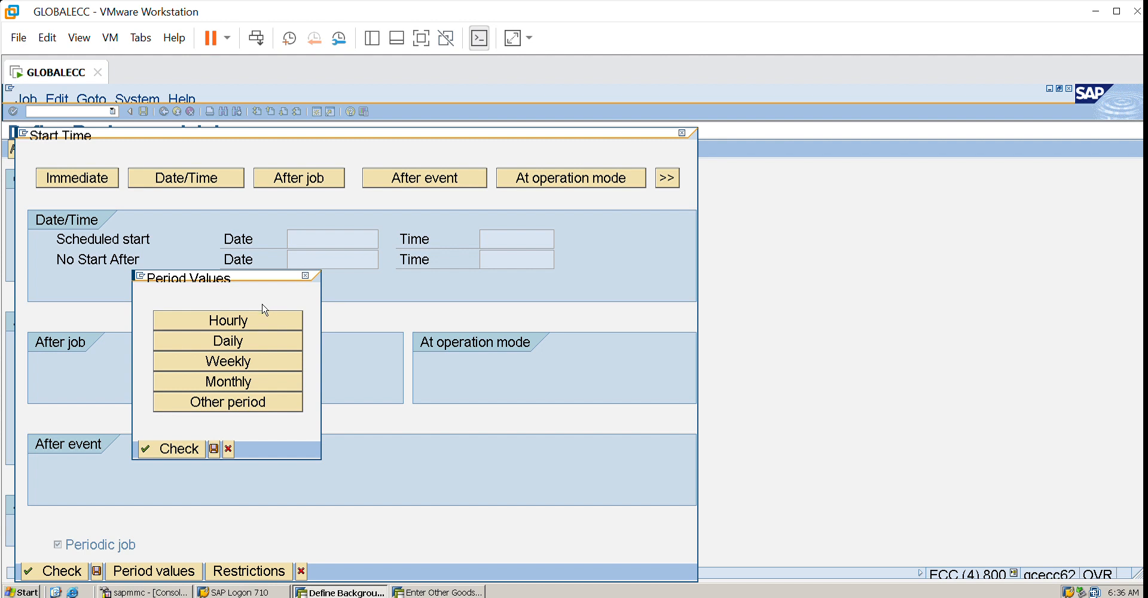
left_click(252, 386)
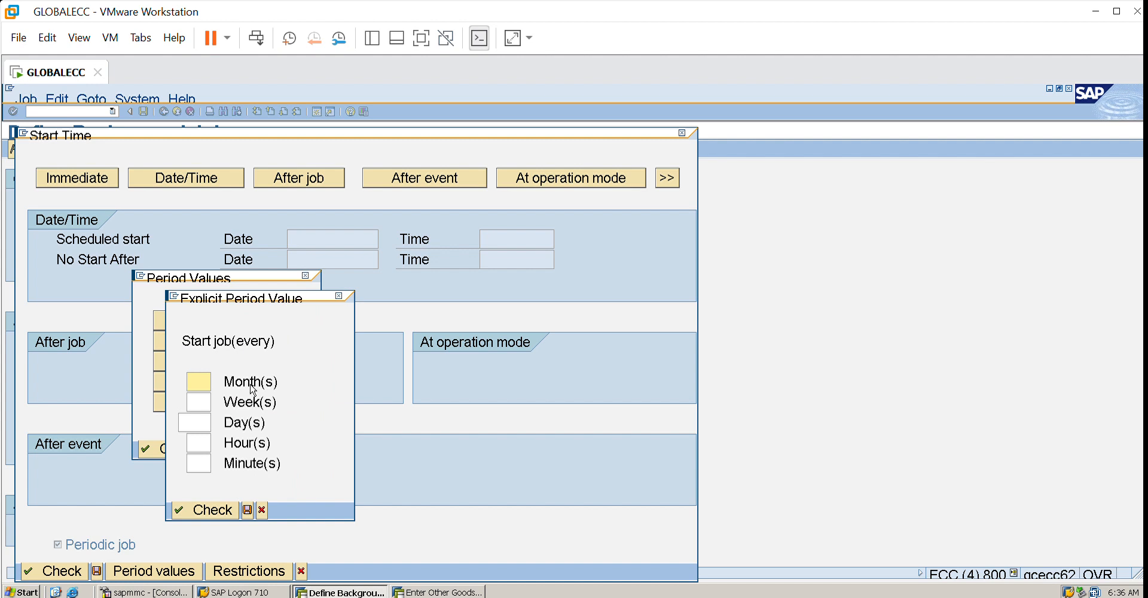
left_click(204, 455)
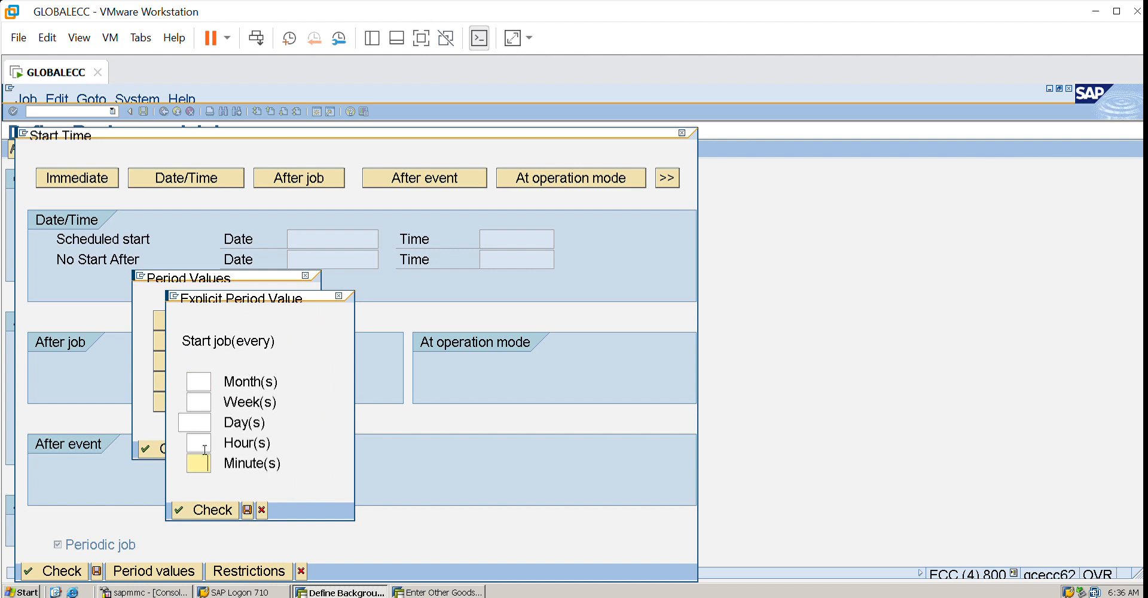
type("2")
key("Delete")
key("Escape")
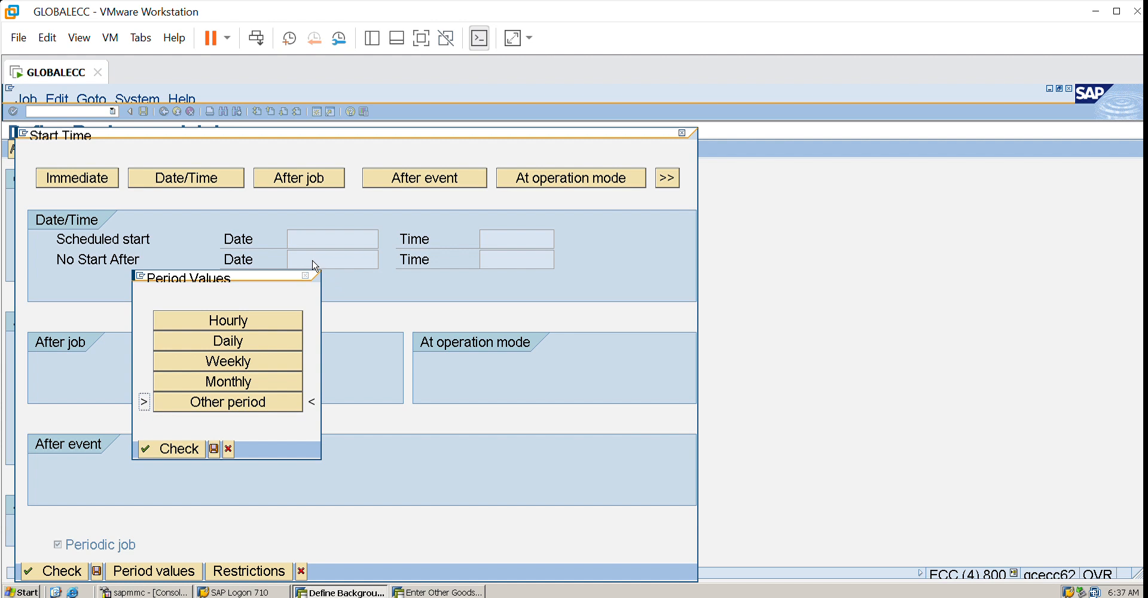
key("Escape")
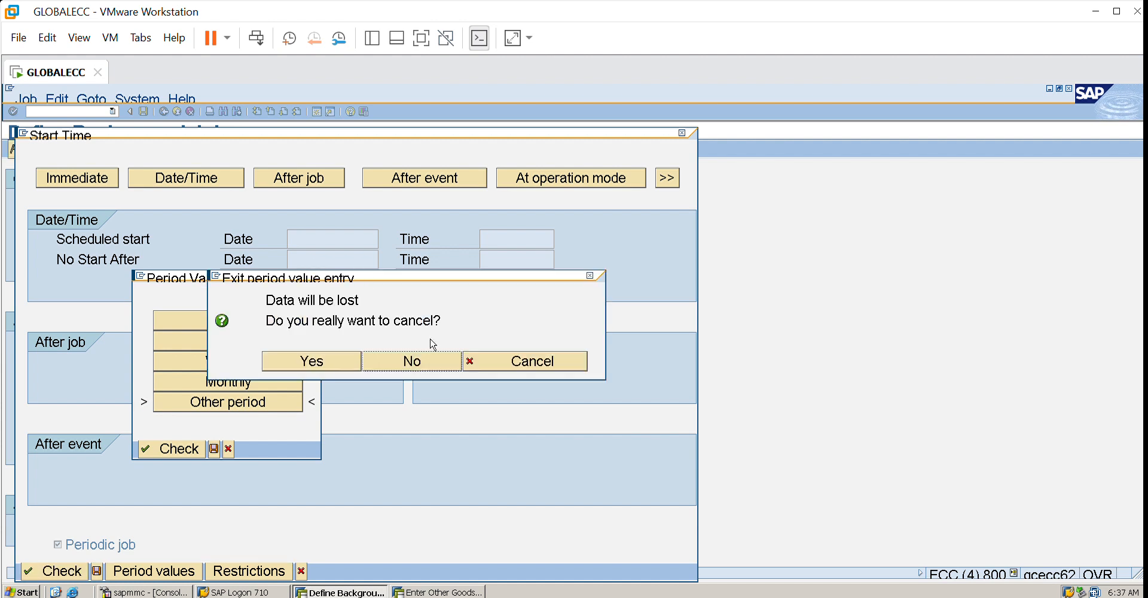
left_click(433, 353)
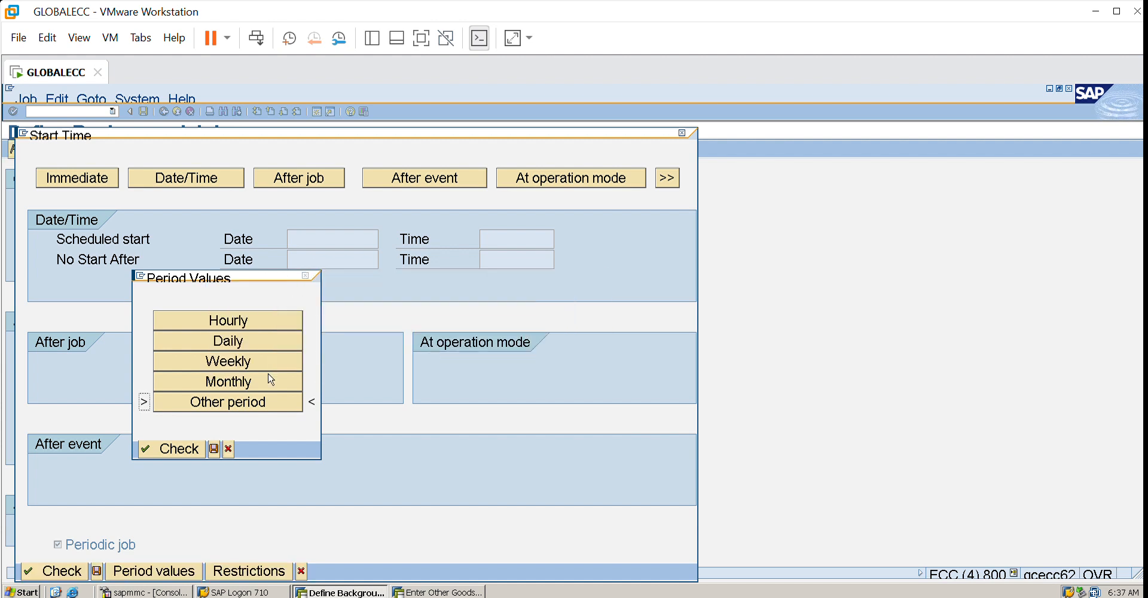
left_click(227, 448)
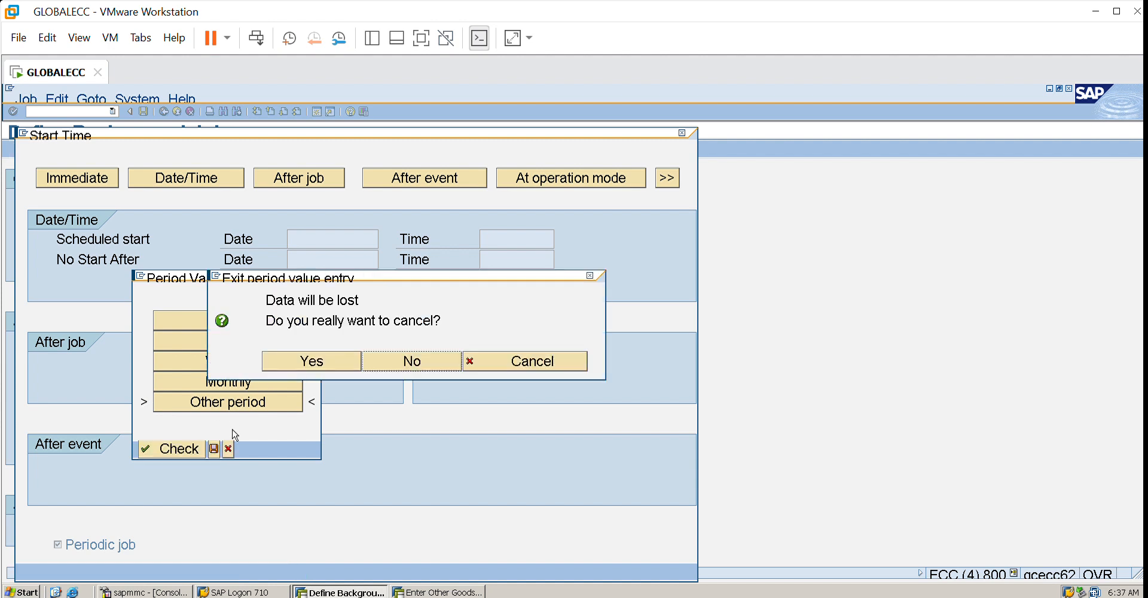
left_click(323, 359)
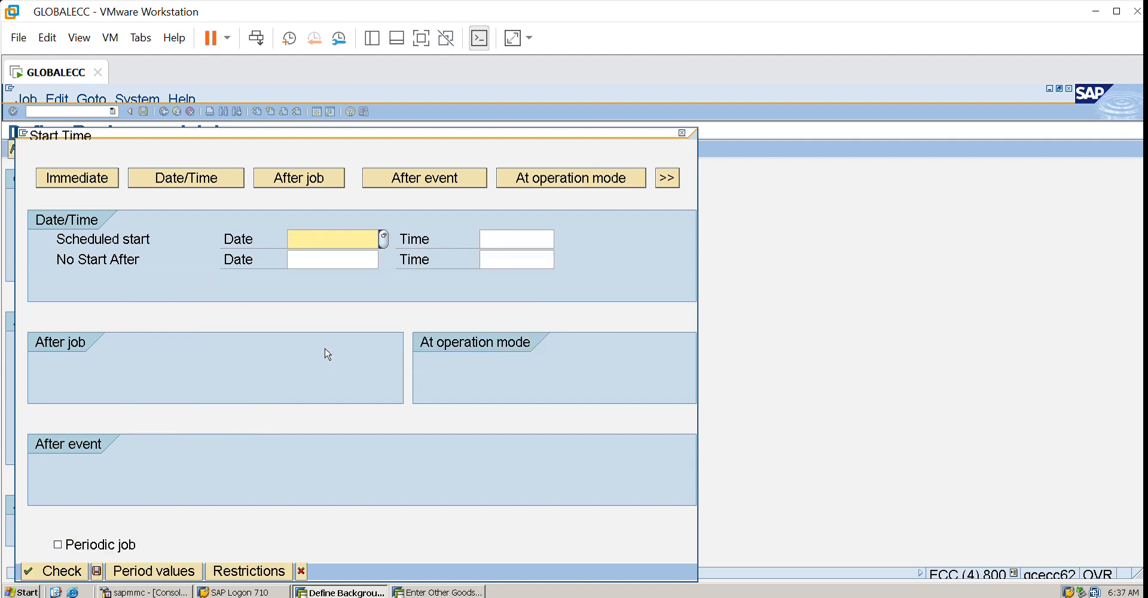
Set BATCHJOB to start immediately, check and save the start condition, and save the job
left_click(84, 170)
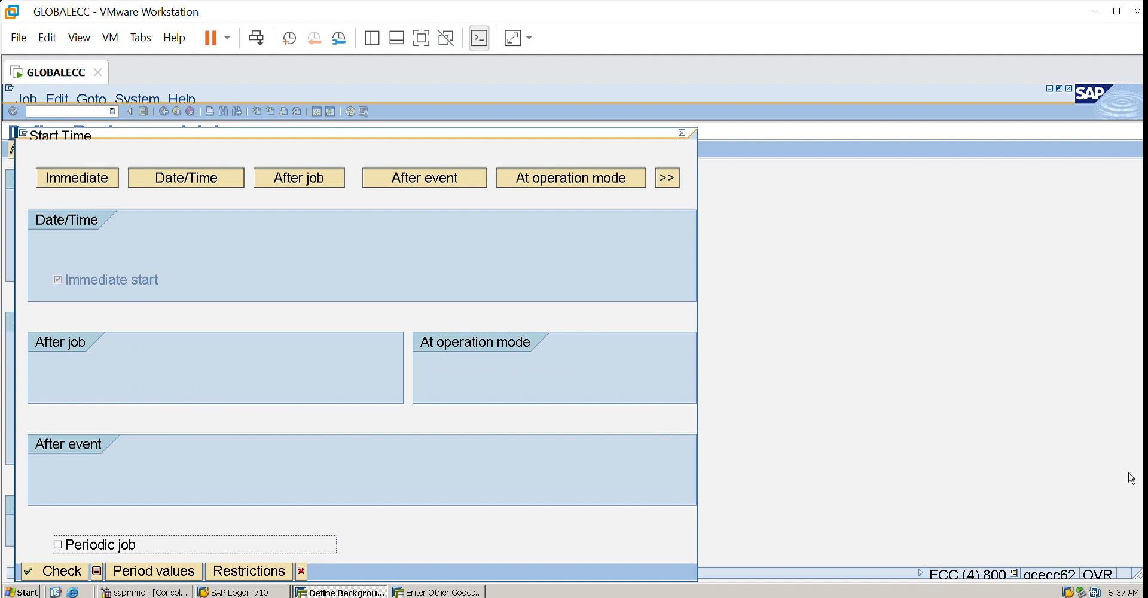
left_click(66, 565)
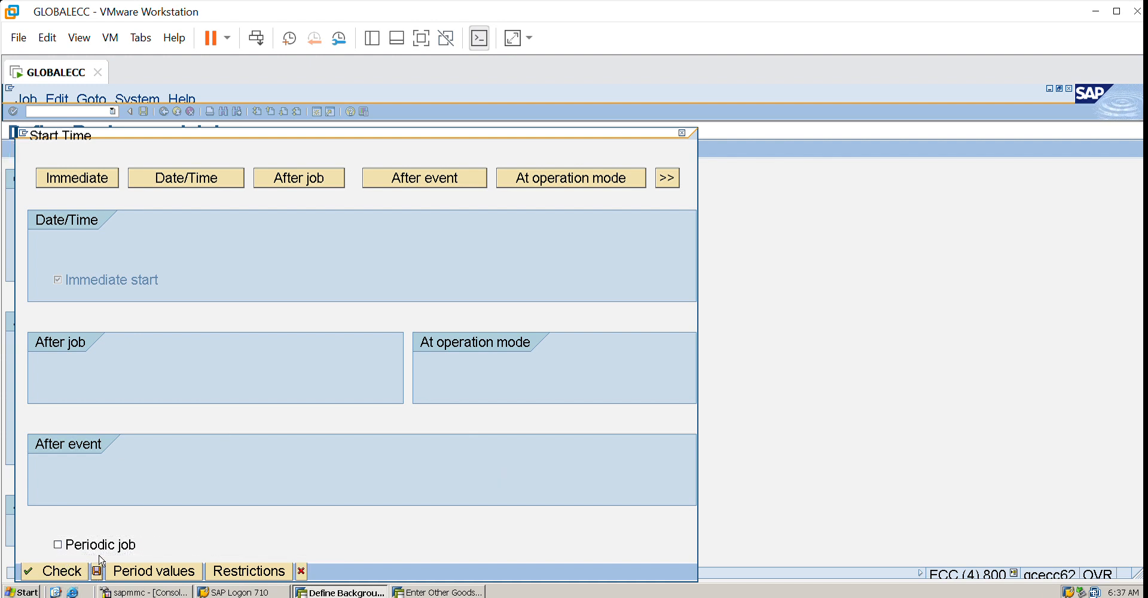
left_click(96, 569)
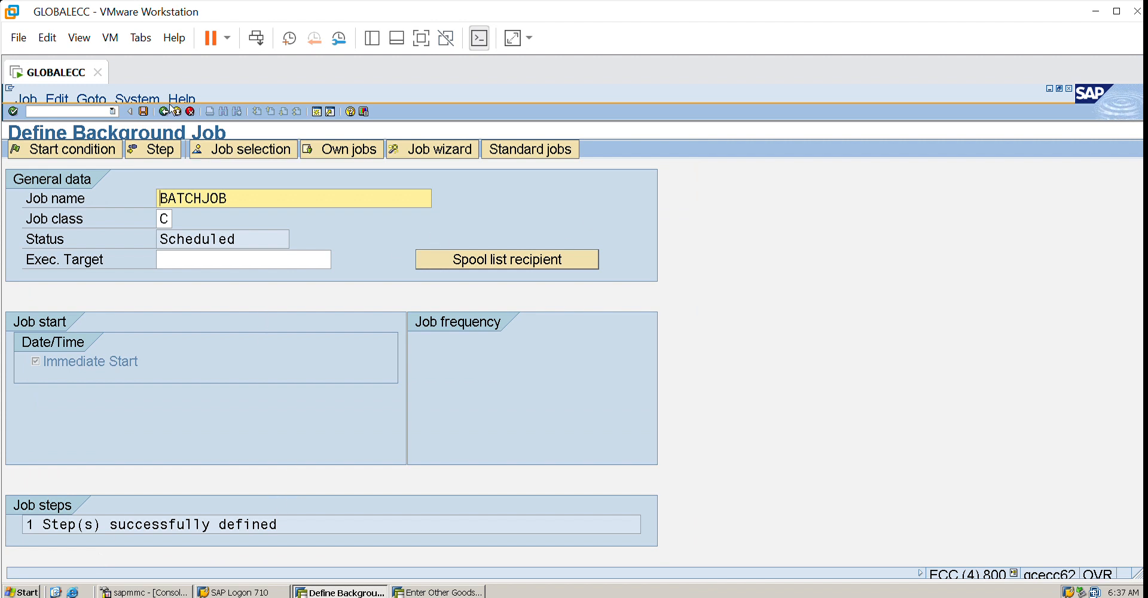
left_click(144, 112)
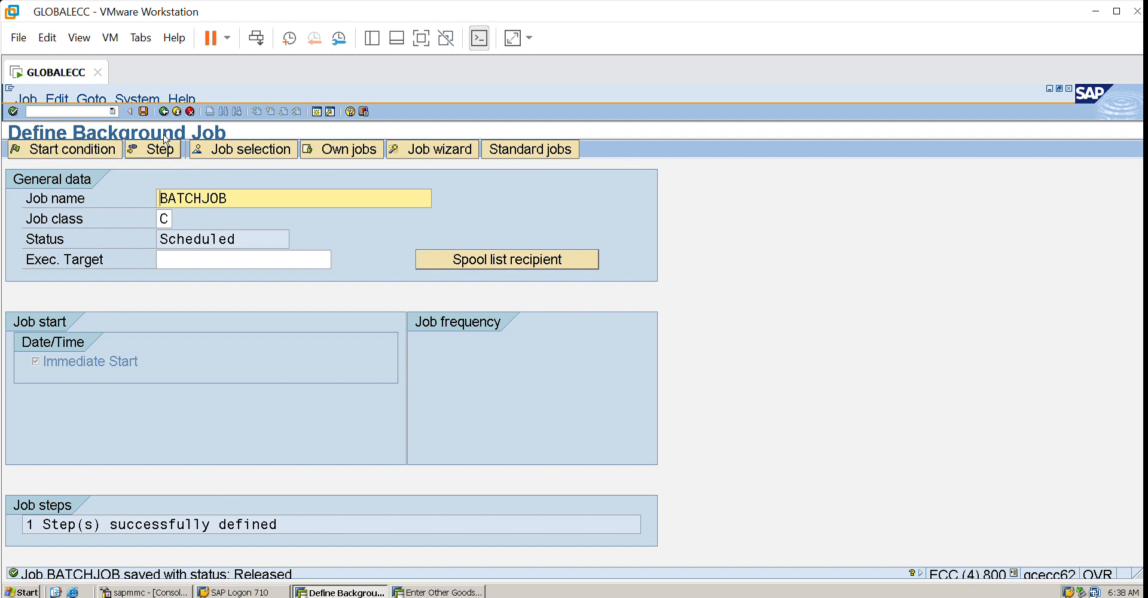
Leave the background job definition and open job selection with transaction SM37
left_click(167, 112)
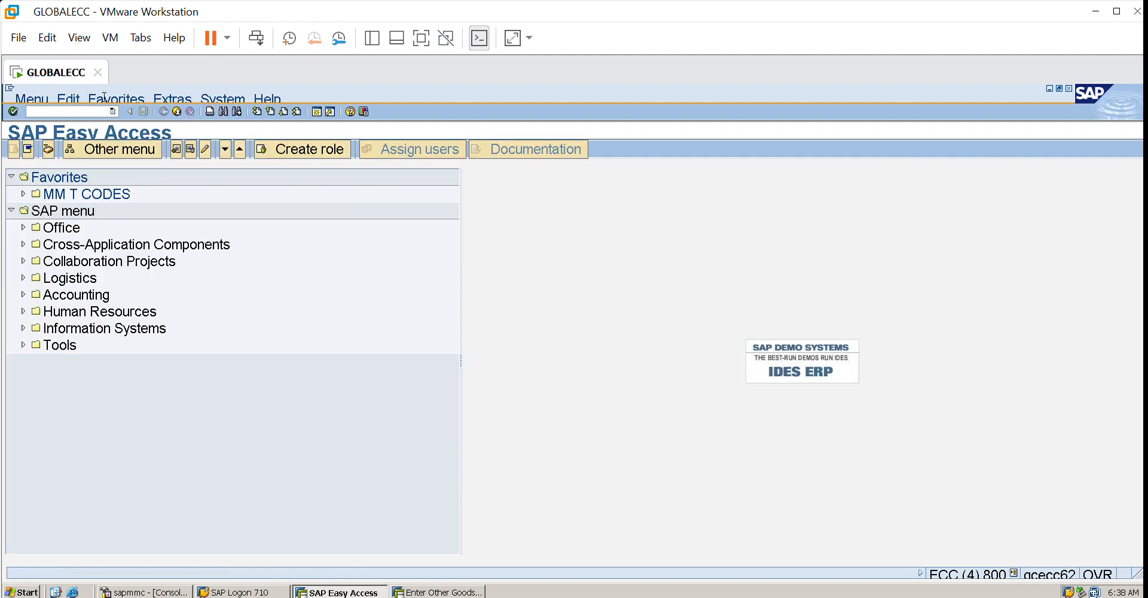
type("sM37")
key("Return")
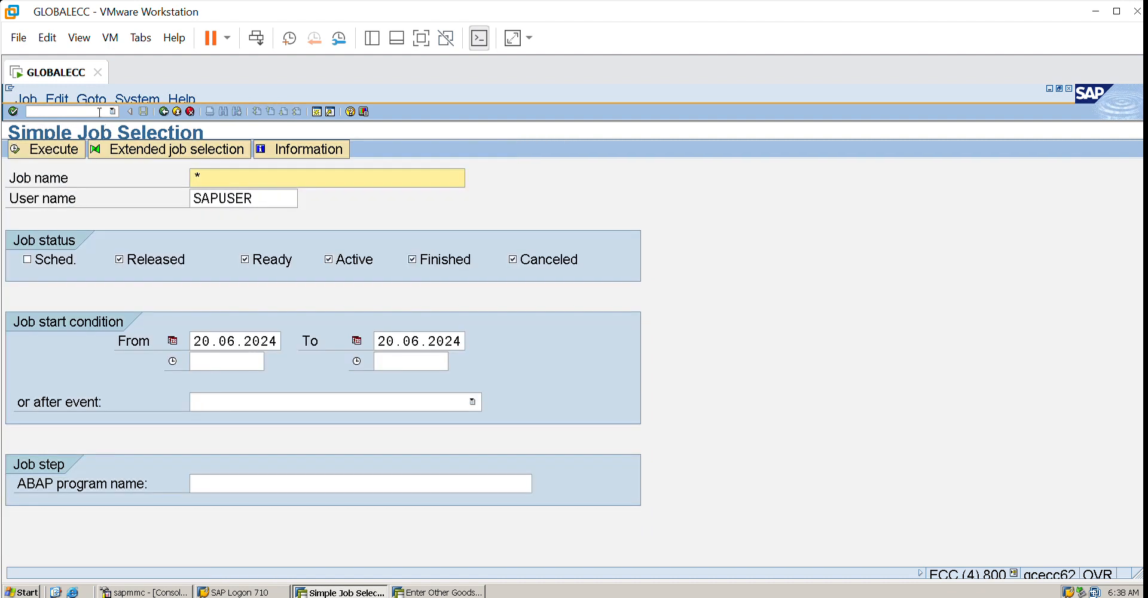
Leave job selection and open the purchase requisition release transaction
left_click(163, 111)
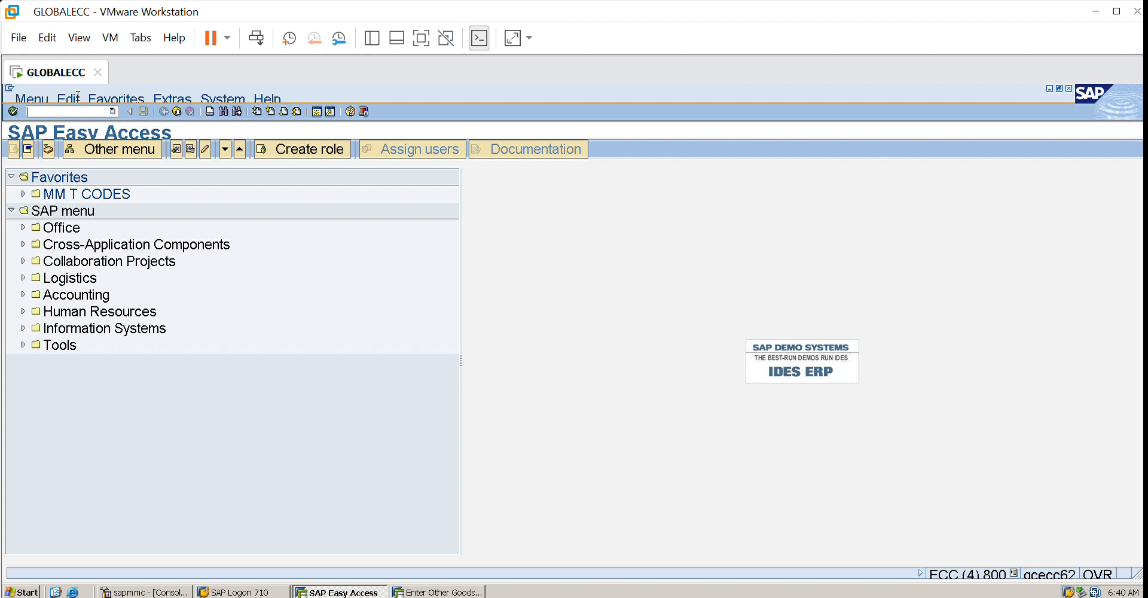
type("ME54")
key("Return")
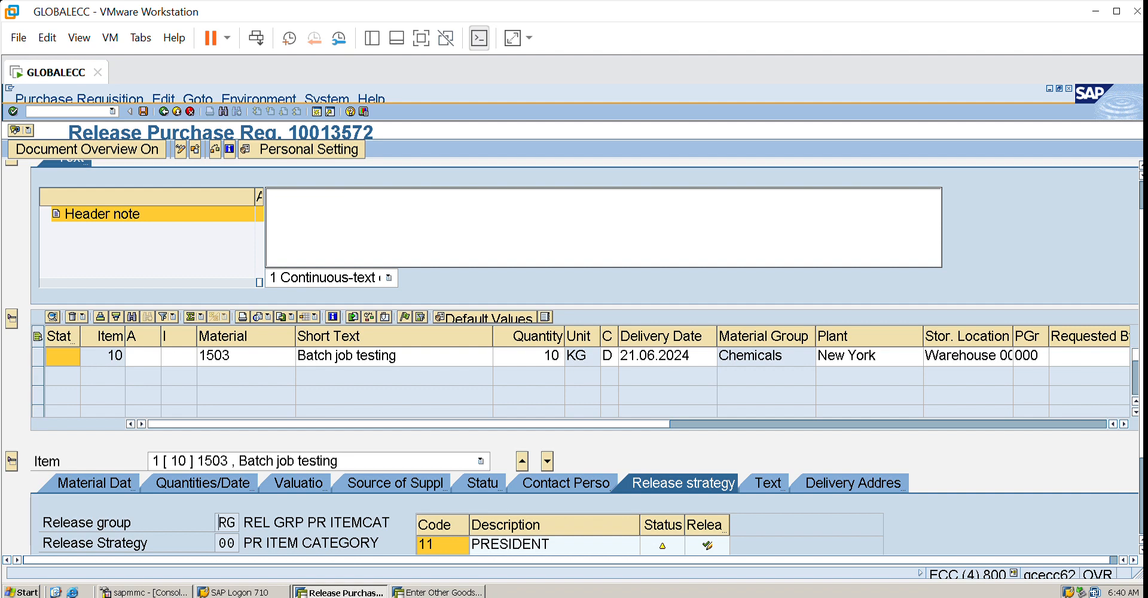
Release item 10, Batch job testing, with release code 11 (PRESIDENT) and save the purchase requisition
scroll(518, 469, "down", 3)
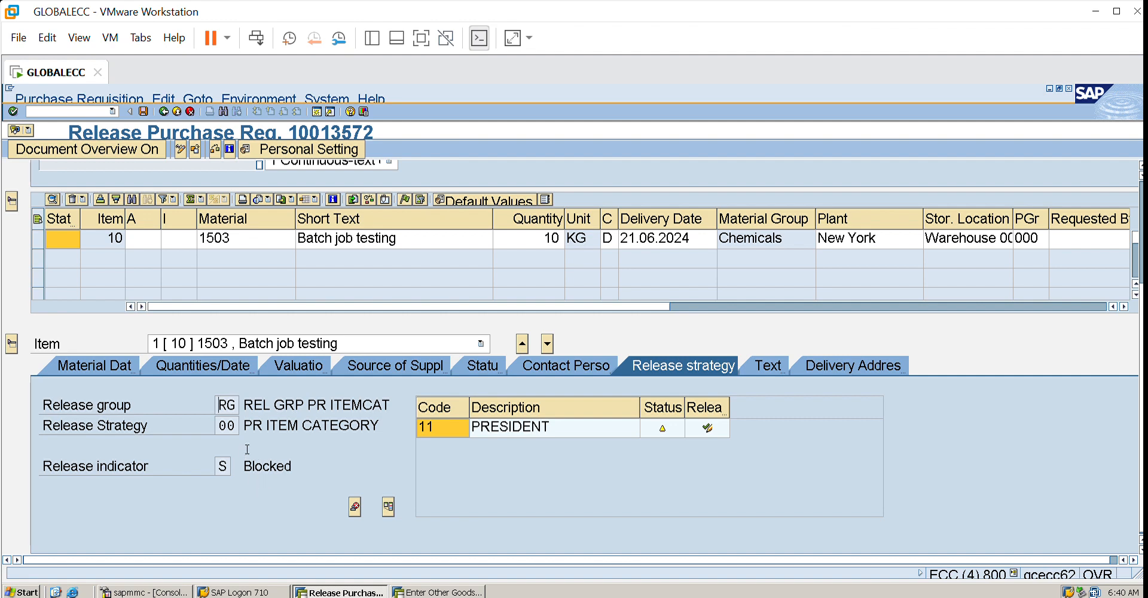
left_click(714, 420)
left_click(714, 419)
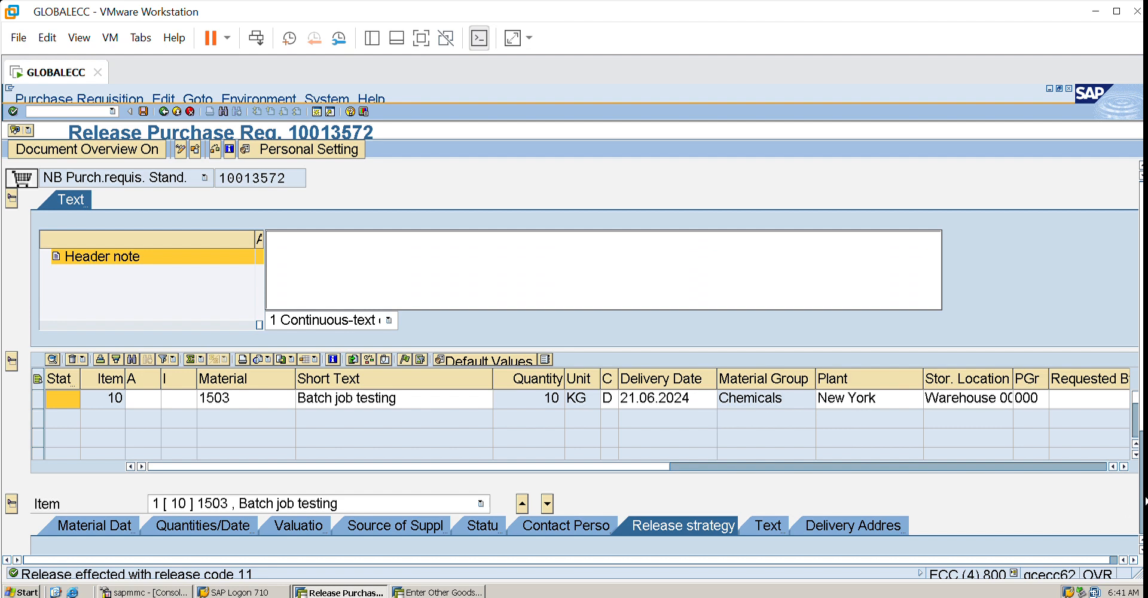
left_click(1143, 502)
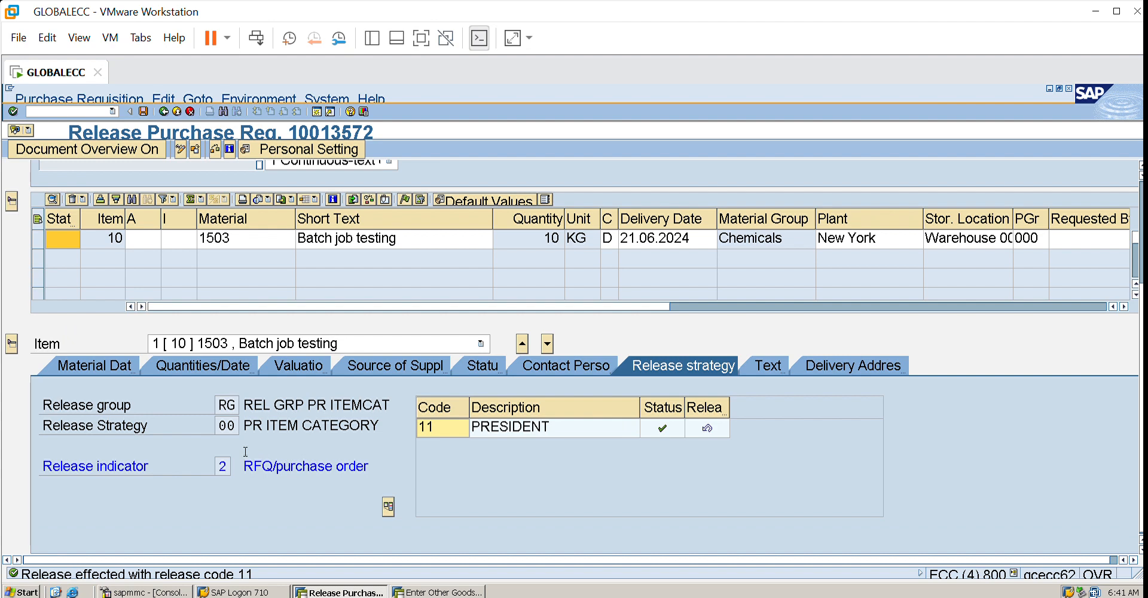
left_click(311, 464)
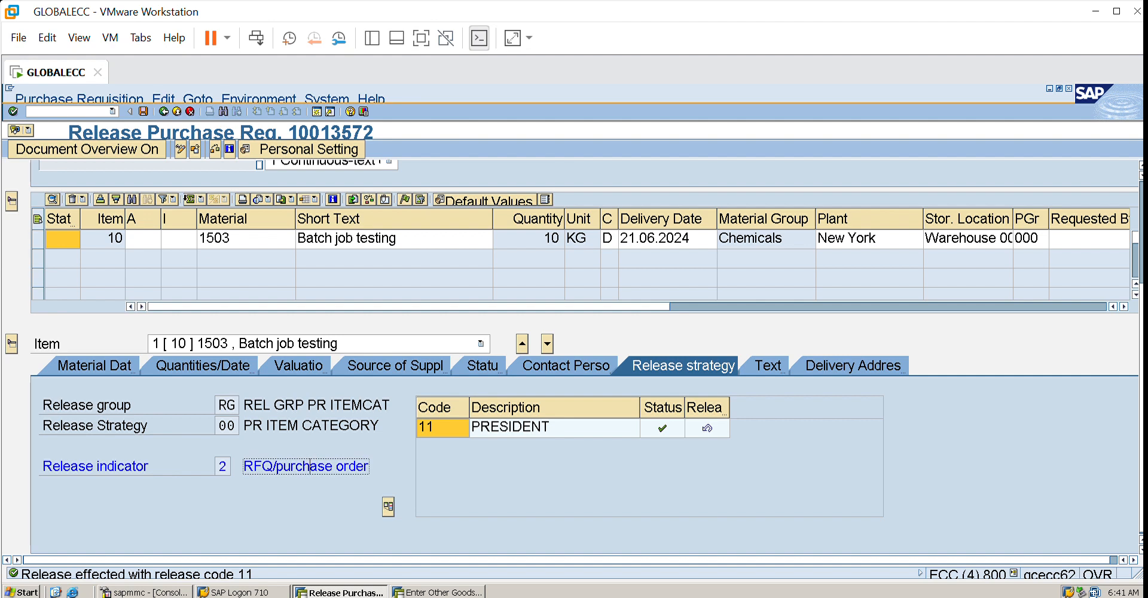
left_click(143, 112)
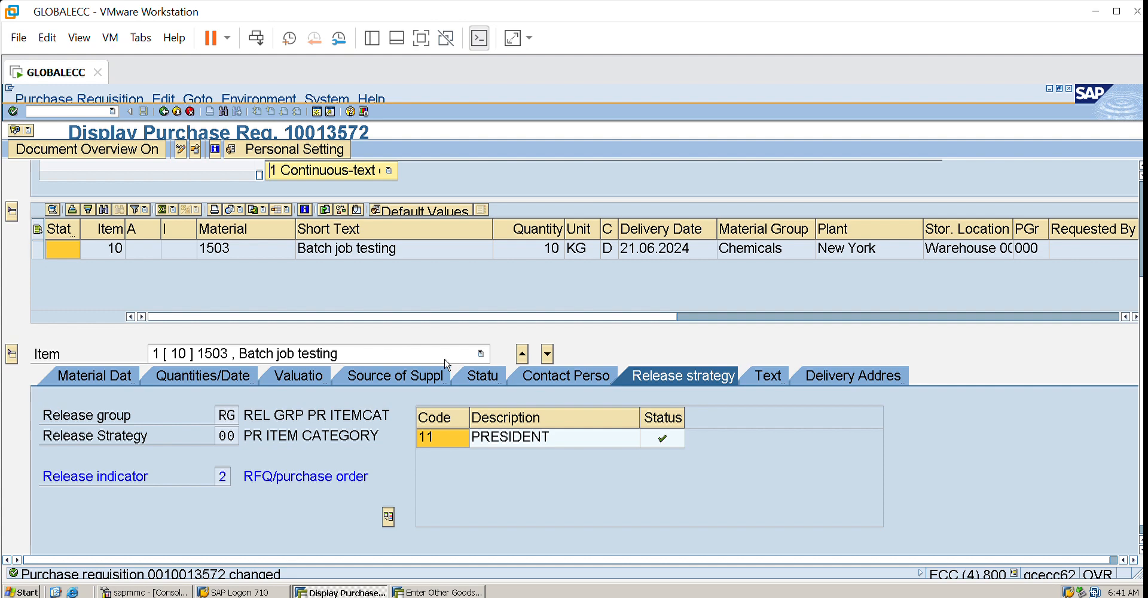
Exit the purchase requisition and open Simple Job Selection with transaction SM37
left_click(190, 111)
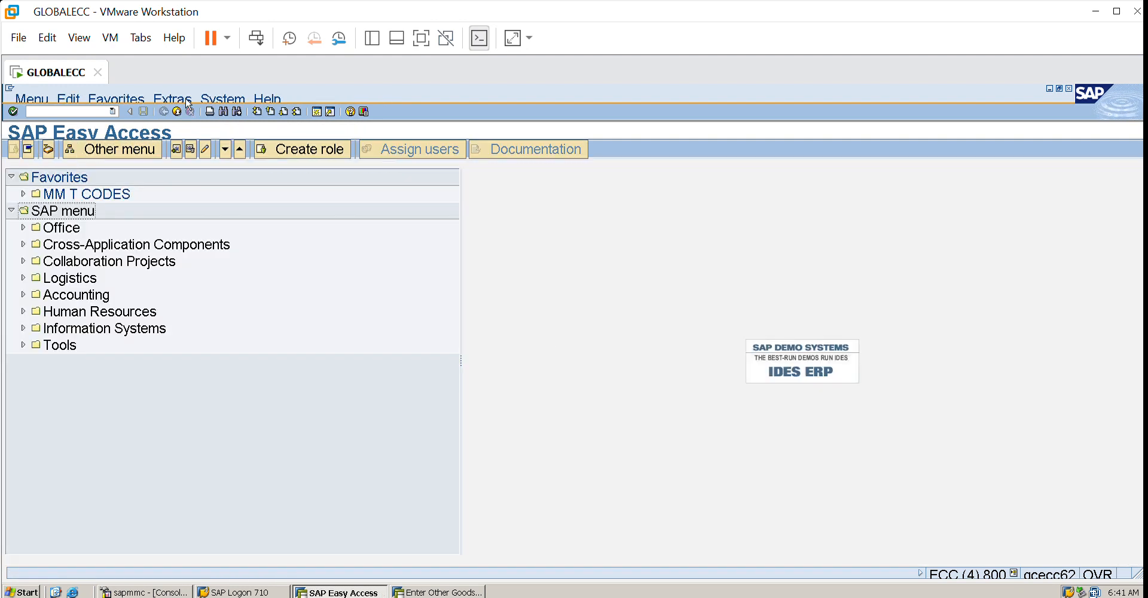
type("SN")
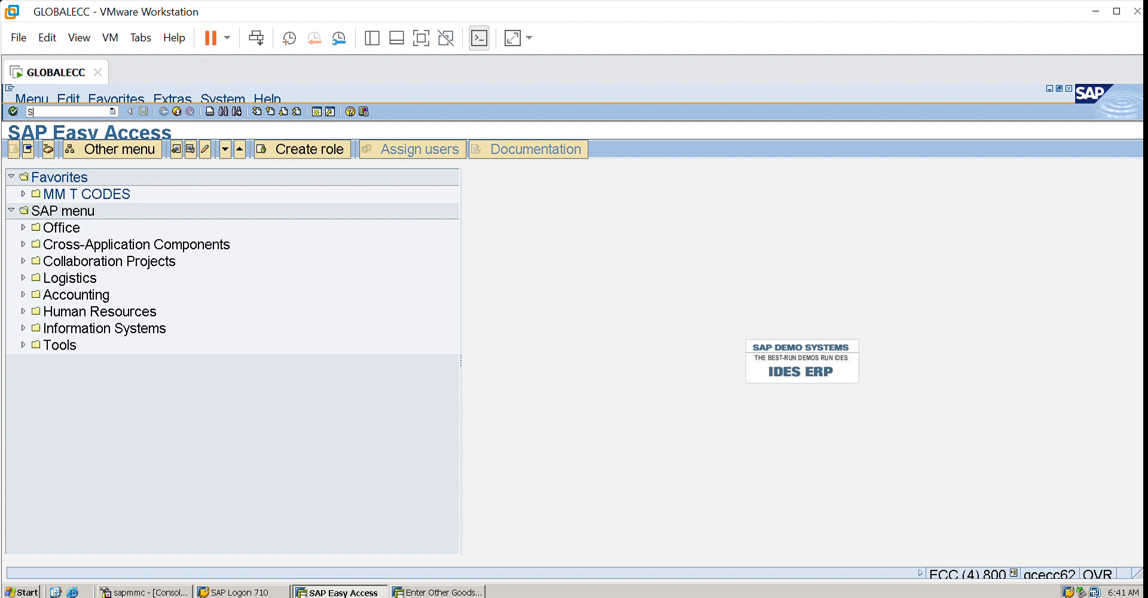
type("M37")
key("Return")
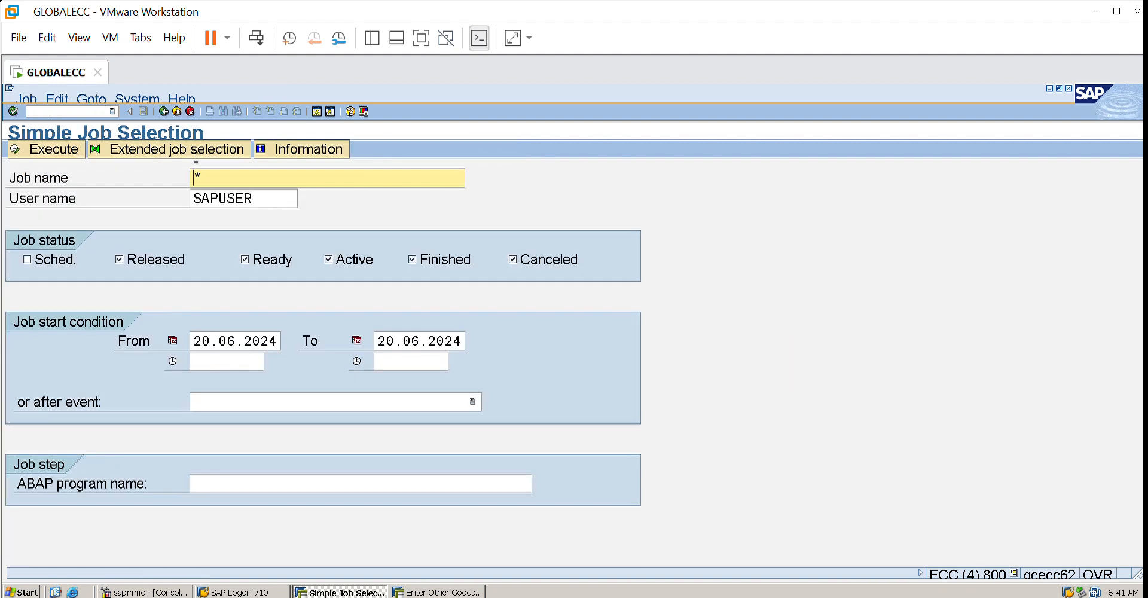
Search for jobs named BATCHJOB, with the Scheduled status also included in the job selection
left_click(215, 179)
key("BackSpace")
type("BATCHJOB")
key("Tab")
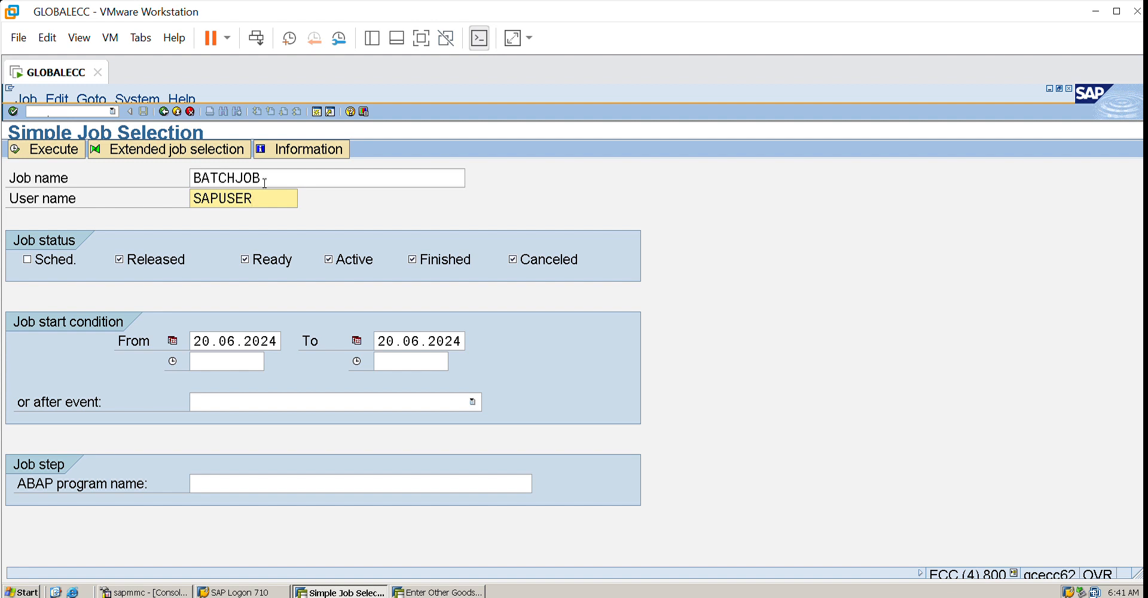
left_click(30, 254)
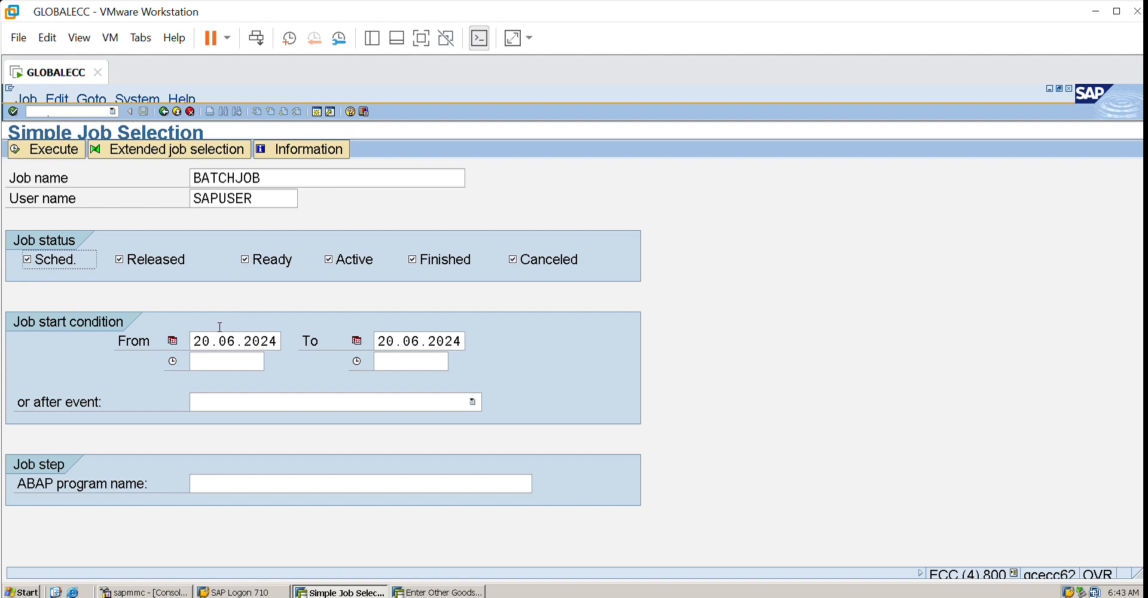
left_click(25, 142)
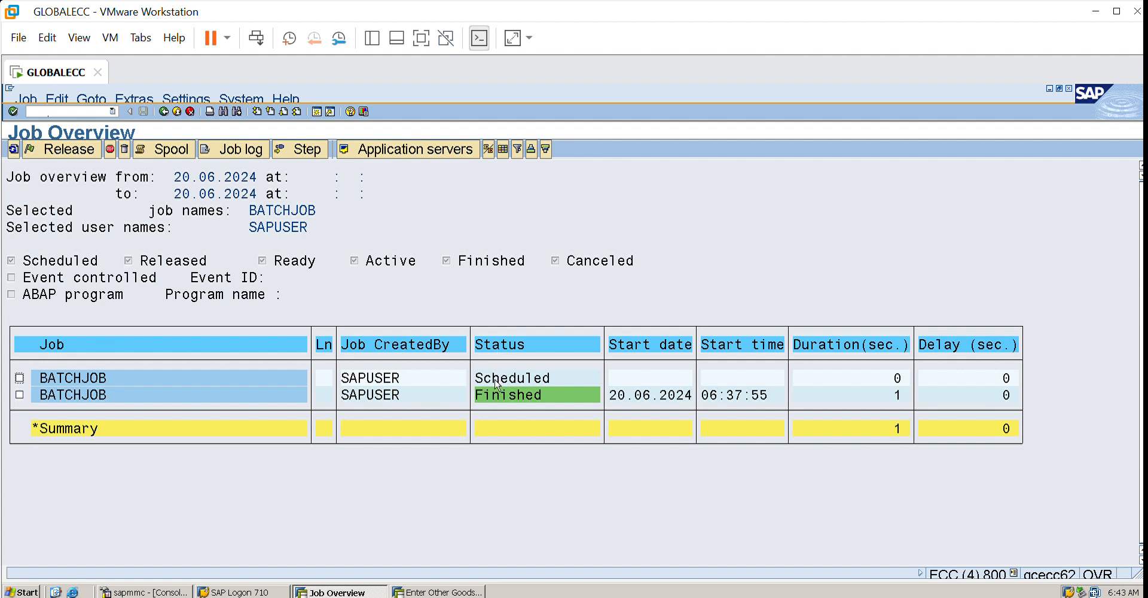
Examine the job log of the finished BATCHJOB run, and return to the SAP Easy Access menu
left_click(21, 393)
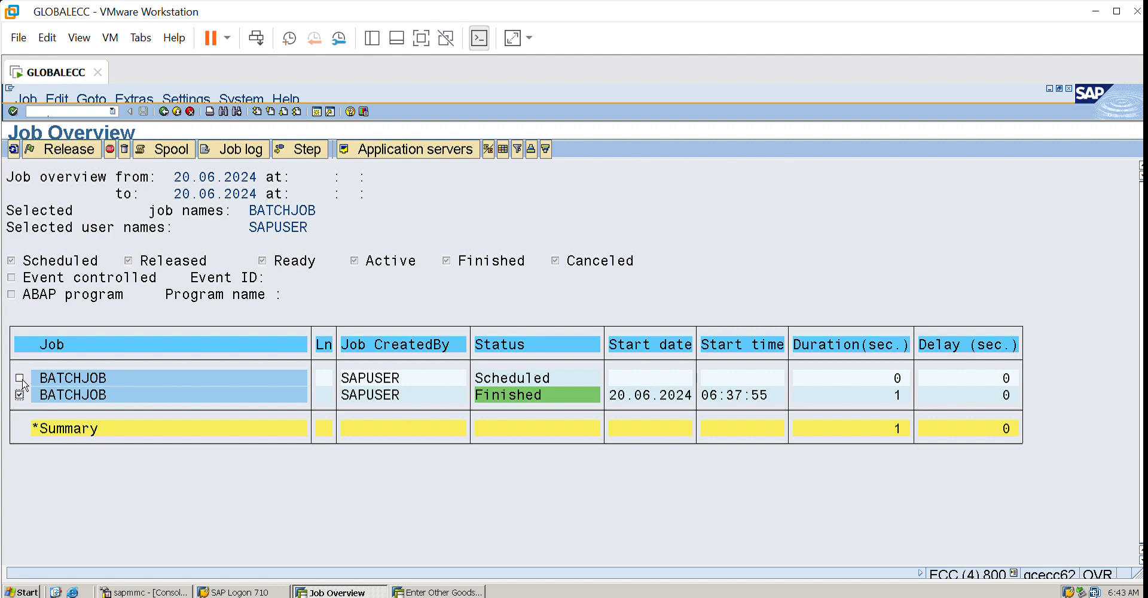
left_click(250, 139)
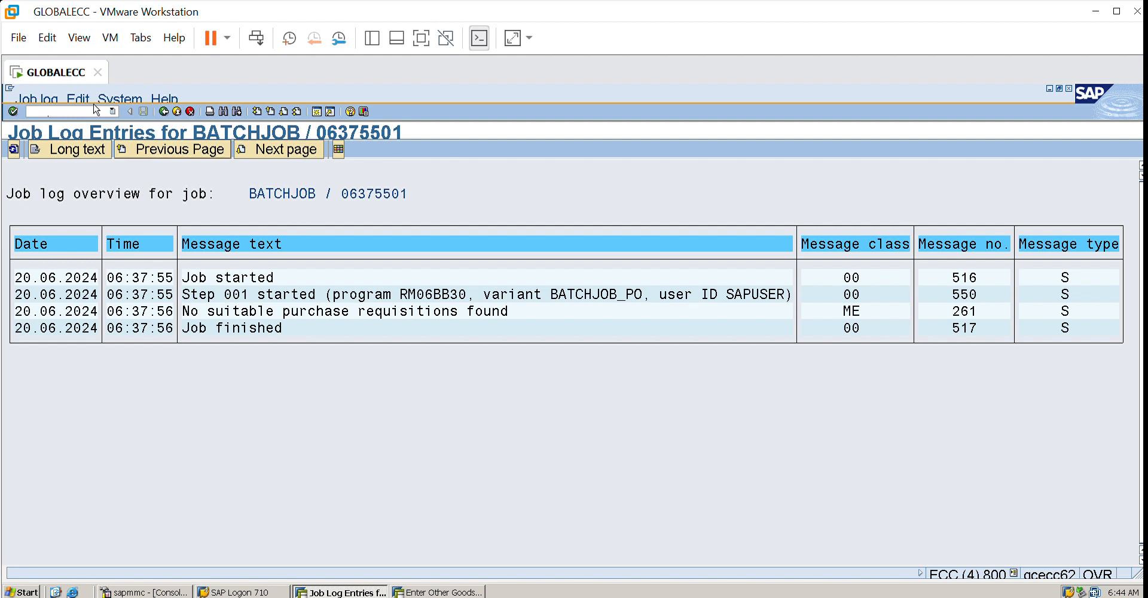
left_click(182, 100)
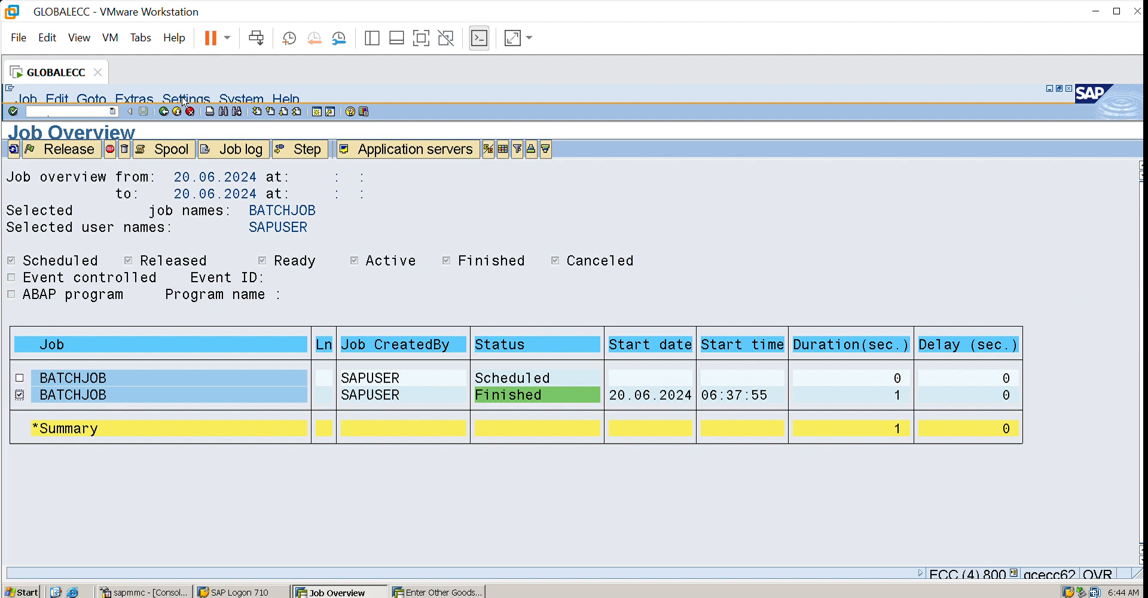
left_click(182, 101)
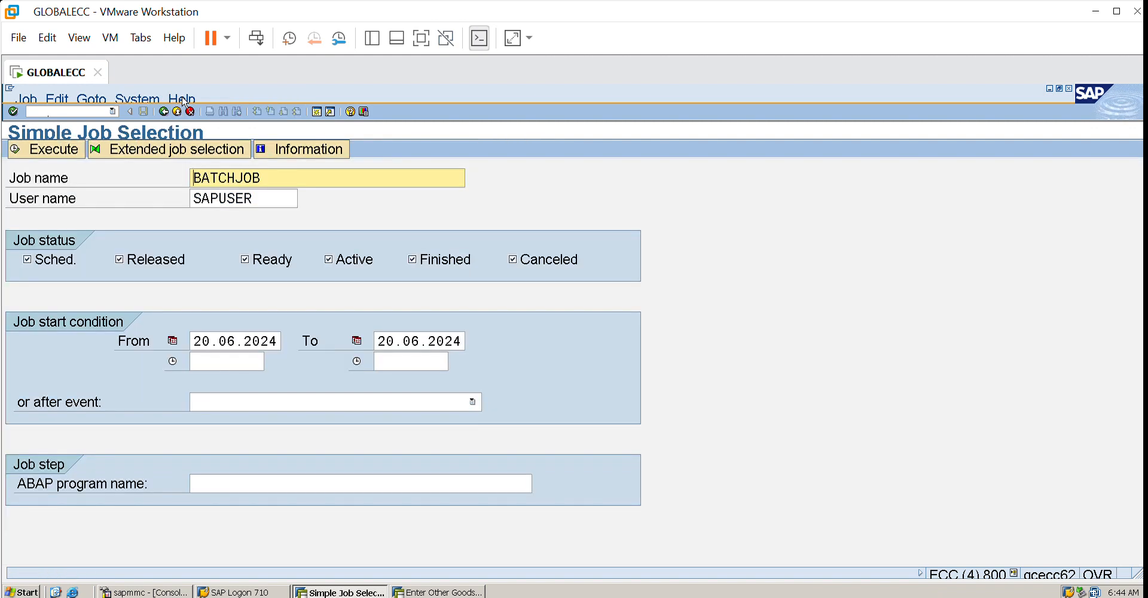
left_click(182, 100)
left_click(48, 112)
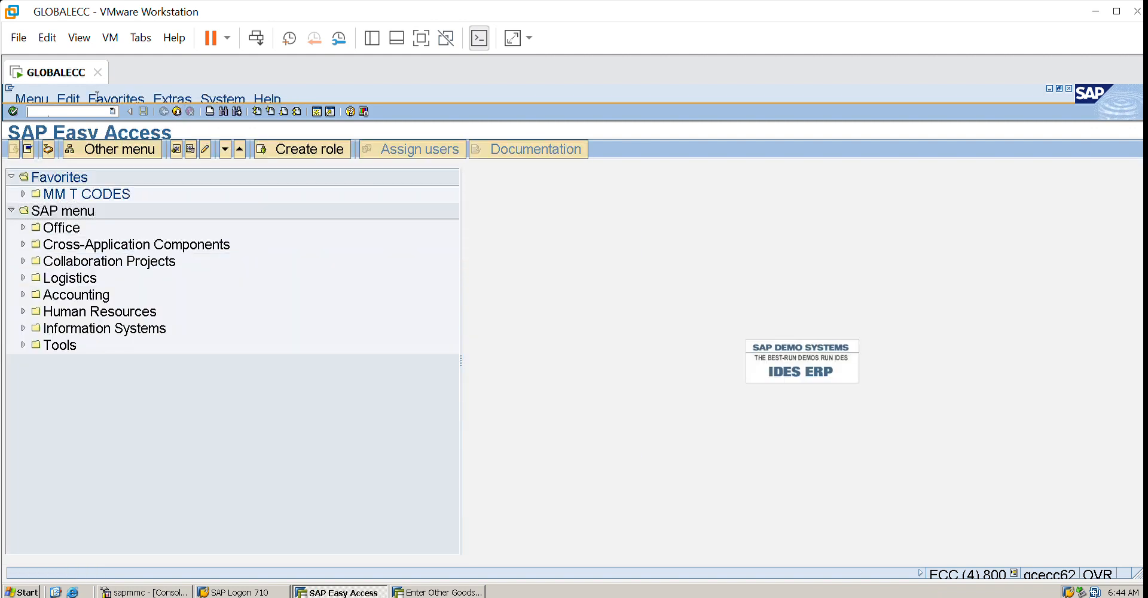
Start a new purchase requisition with transaction ME51N and enter material 1503 with quantity 10 as its first item
type("ME51N")
key("Return")
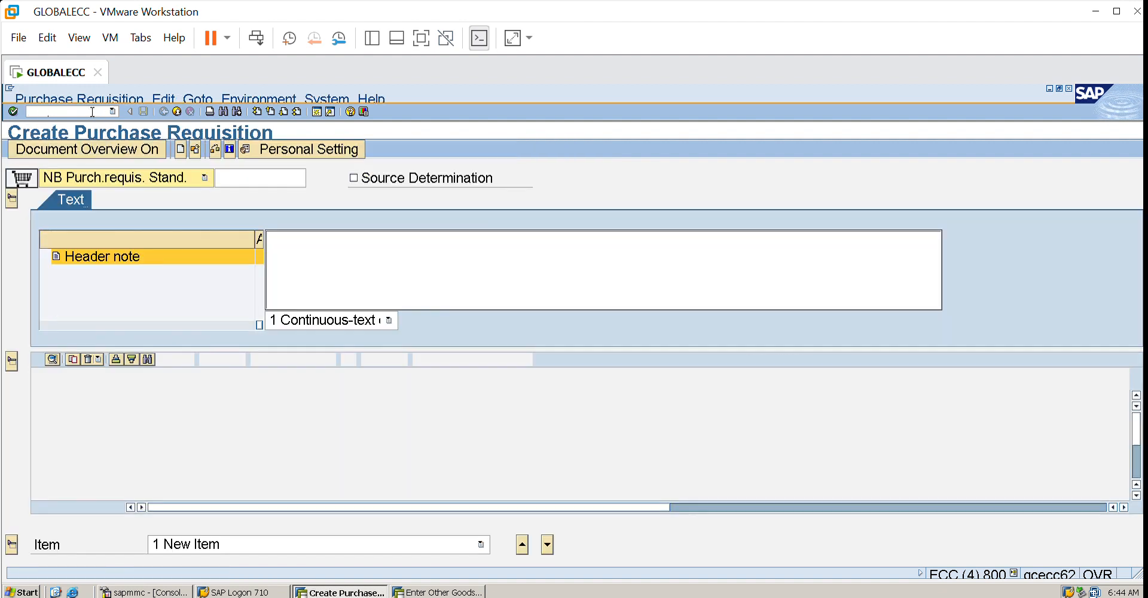
left_click(253, 393)
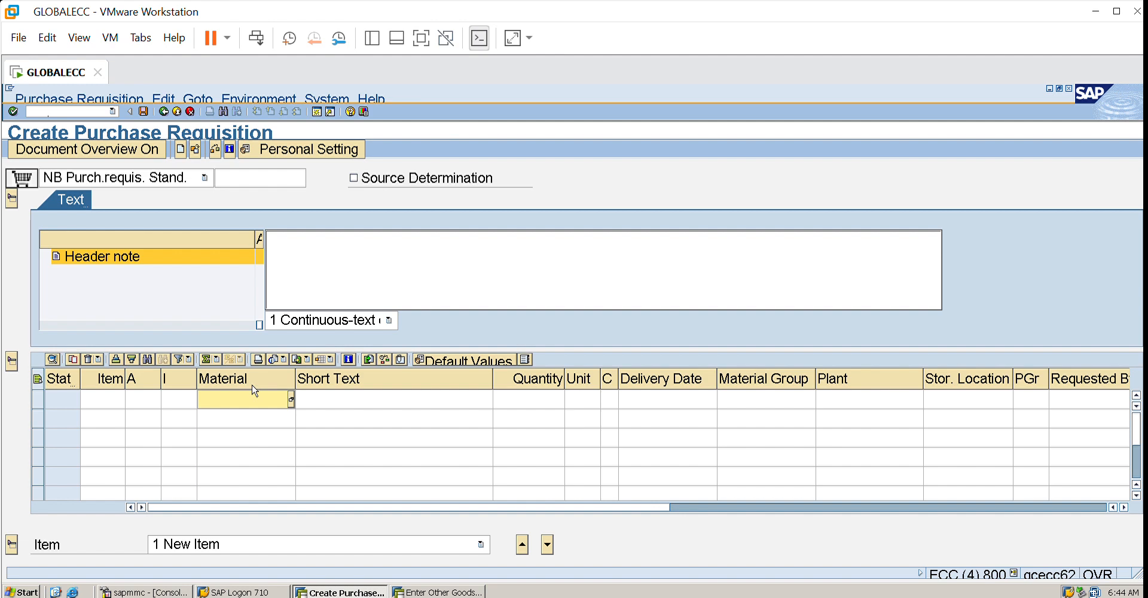
left_click(247, 400)
type("1503")
left_click(558, 393)
type("10")
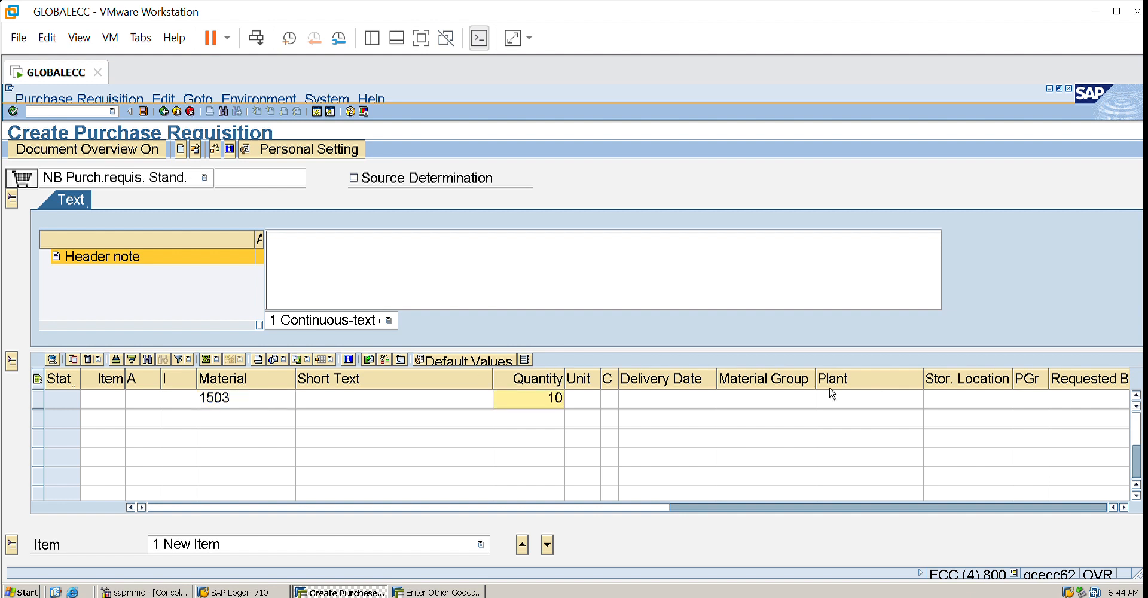
Set the item's plant to 3000, storage location to 0001, purchasing group to 000 and valuation price to 1 USD
left_click(862, 392)
type("3000")
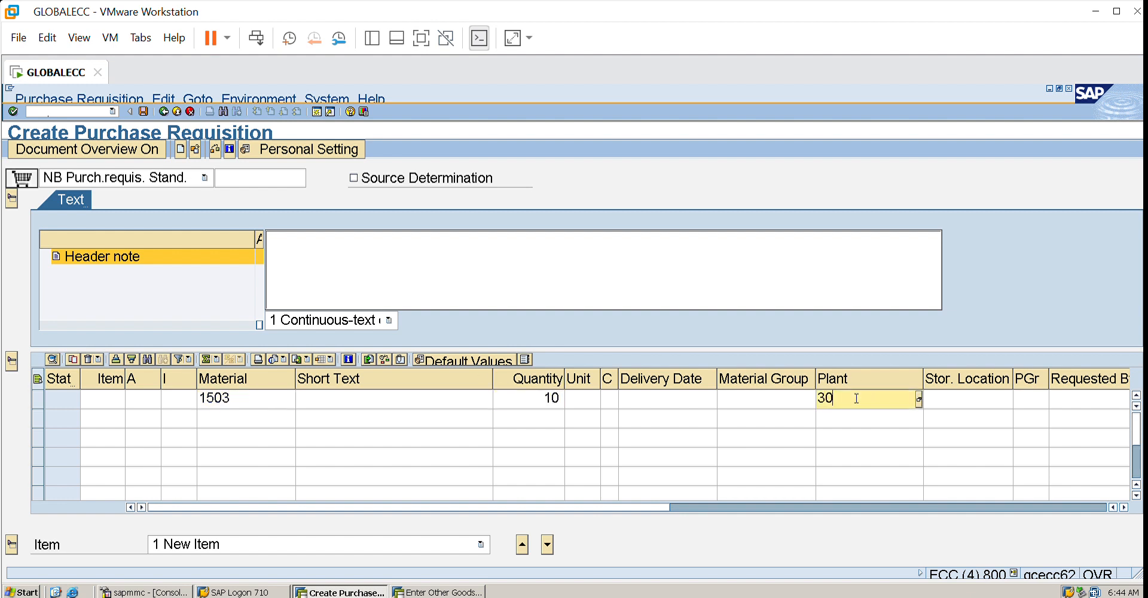
left_click(953, 392)
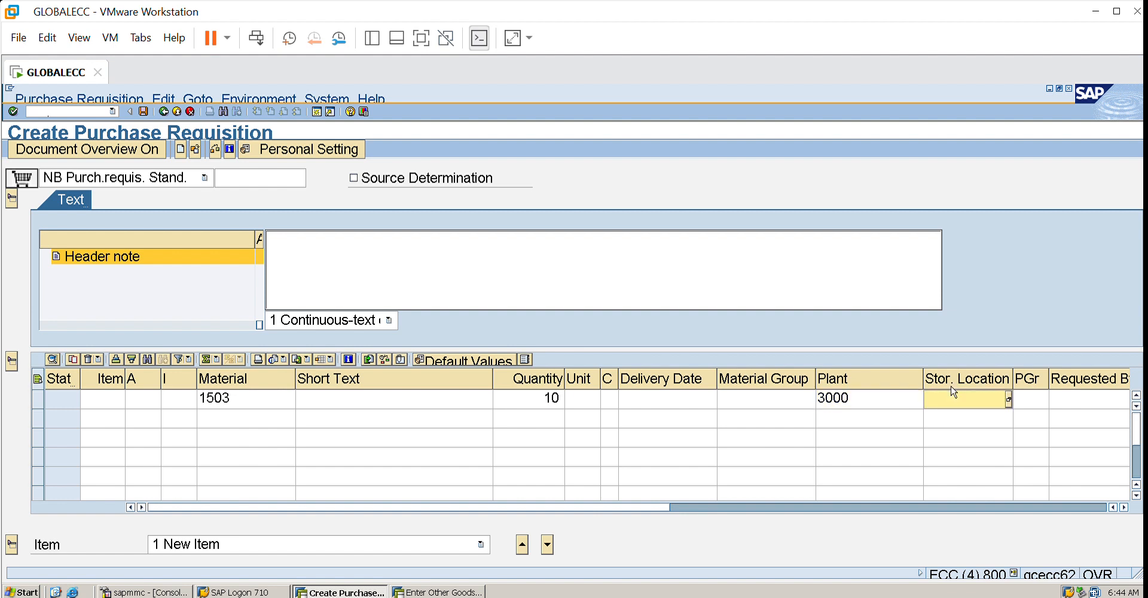
type("0001")
left_click(1040, 390)
type("000")
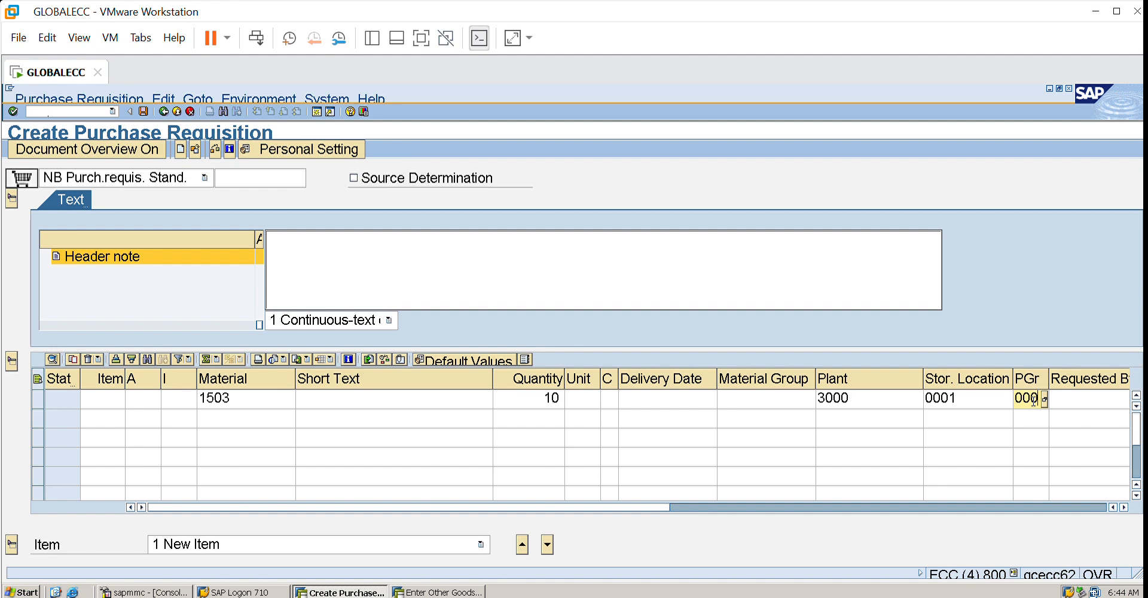
key("Return")
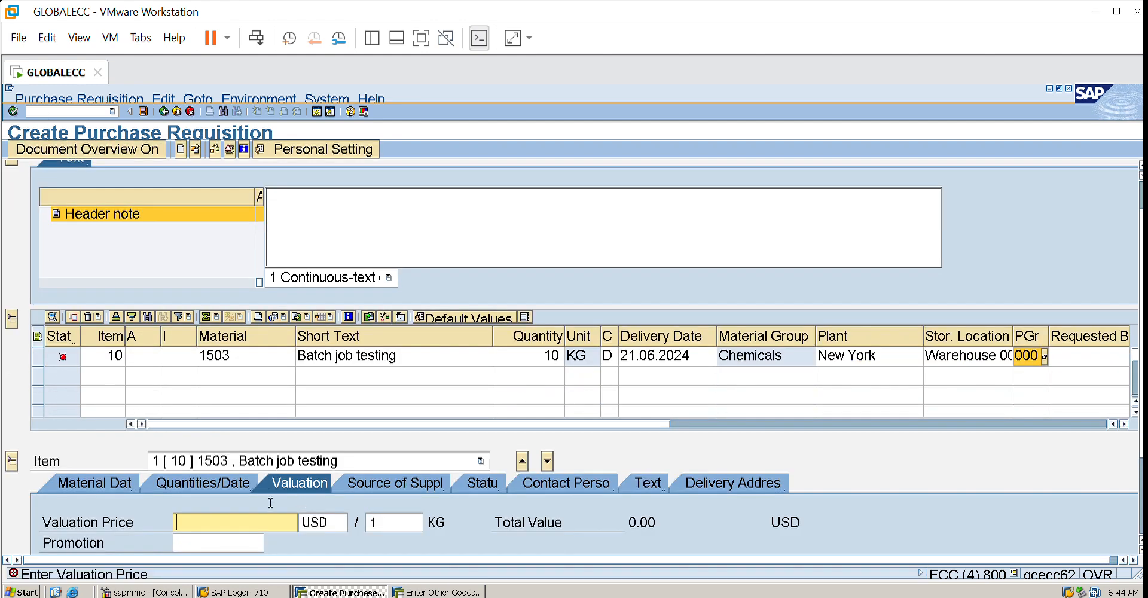
type("1")
key("Return")
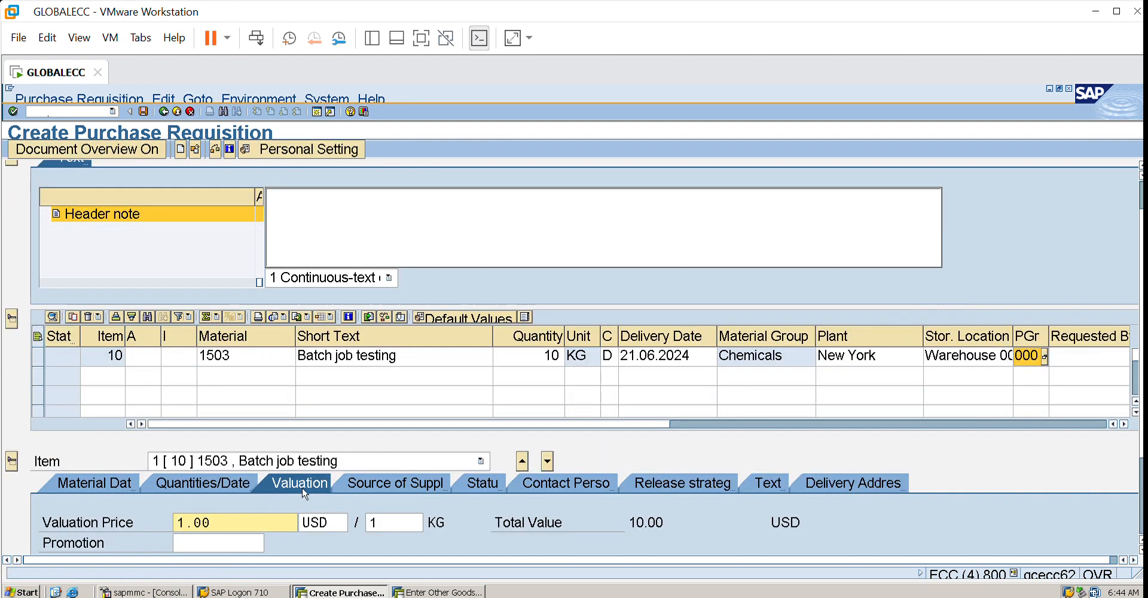
Assign Batch Job Vendor as item 10's source of supply, and save the purchase requisition
left_click(394, 483)
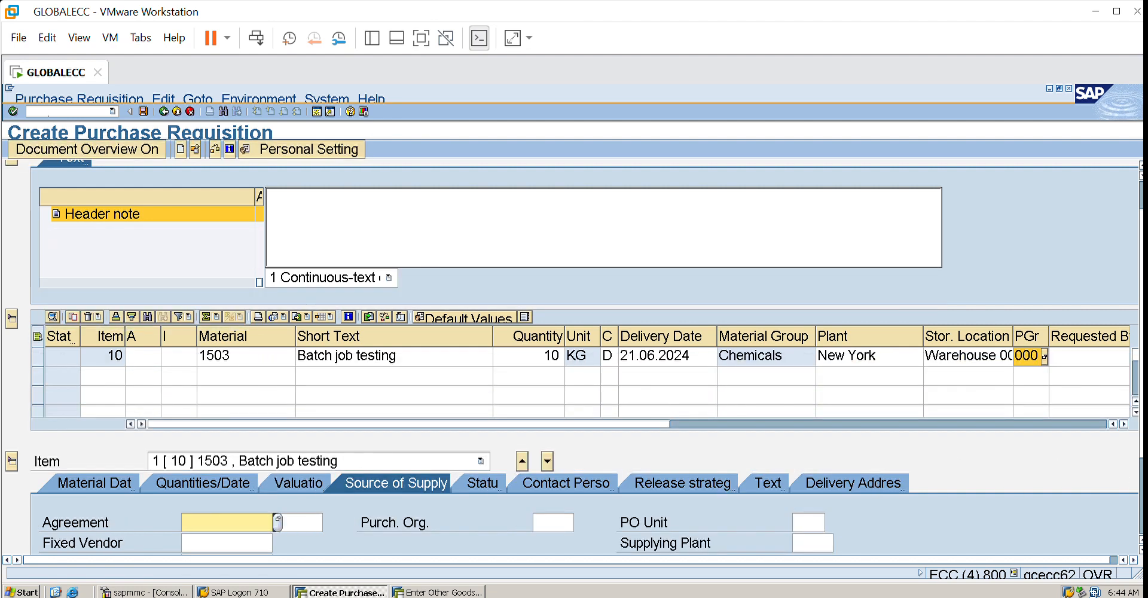
left_click(1143, 482)
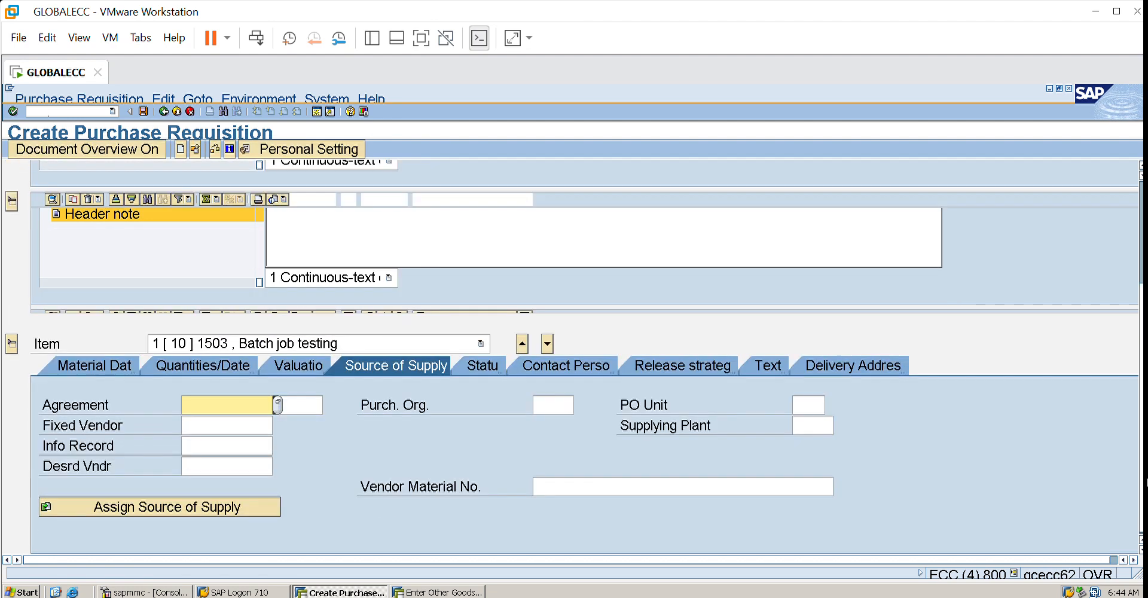
left_click(159, 500)
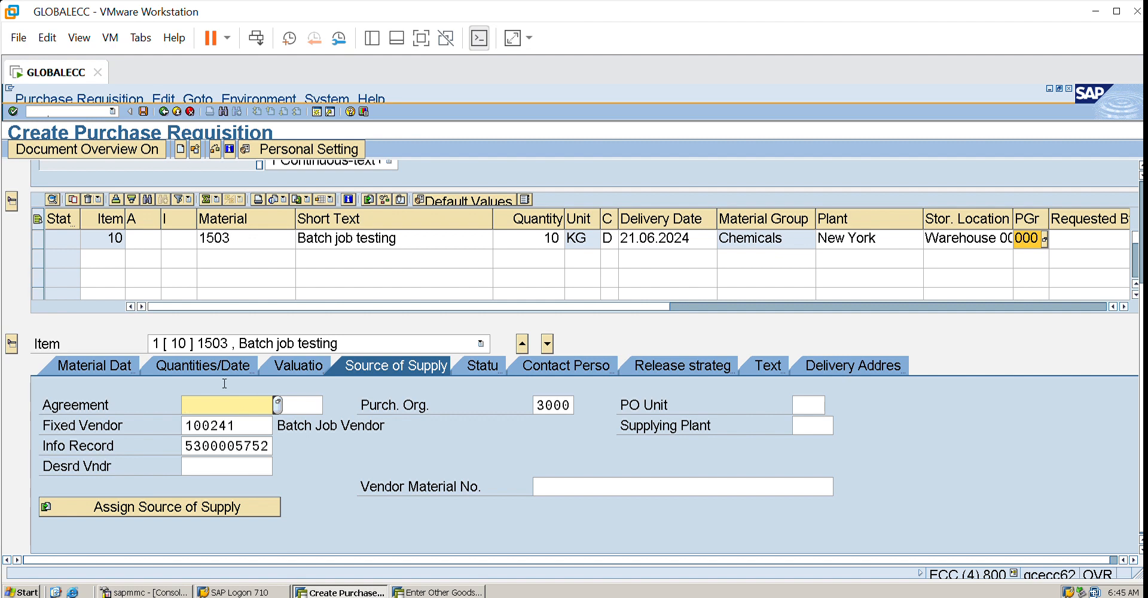
key("ctrl+s")
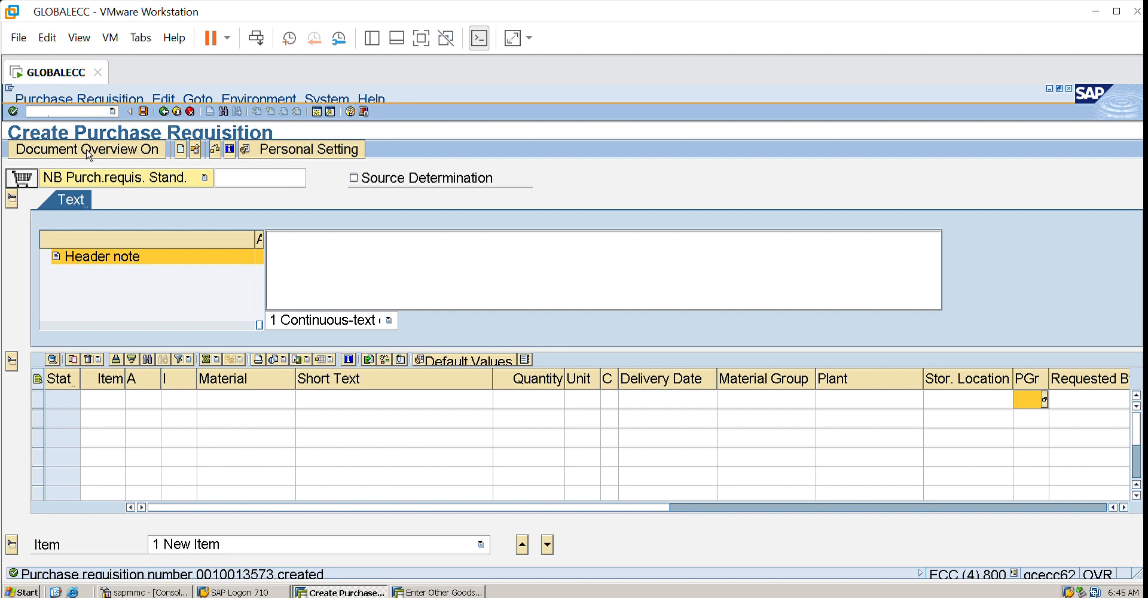
left_click(163, 111)
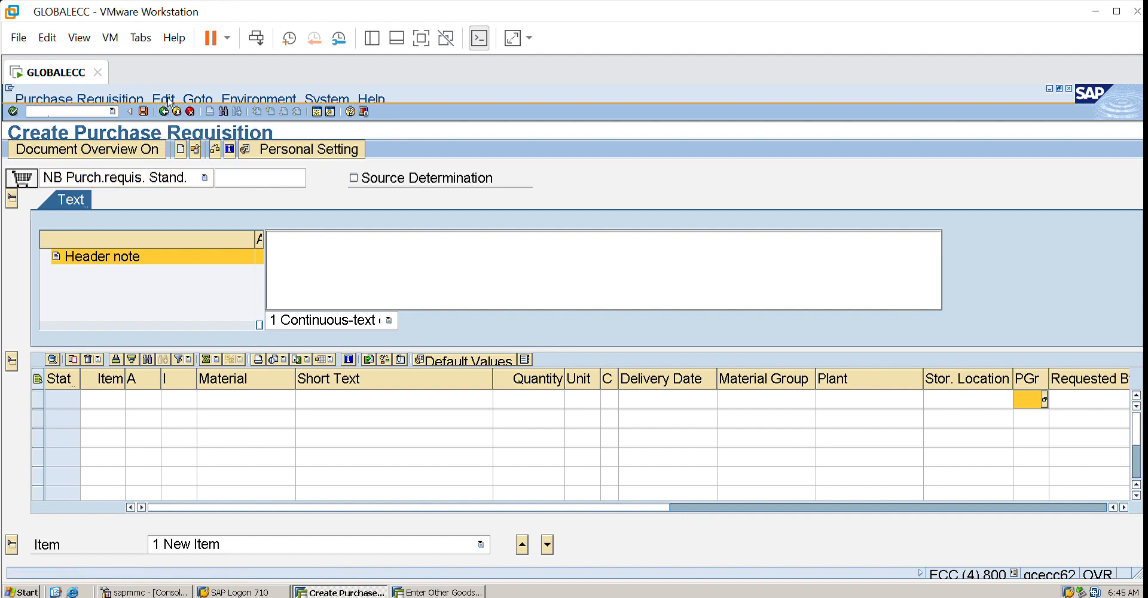
Release item 10 of the new requisition with release code 11 (PRESIDENT) in transaction ME54N, and save it
type("M")
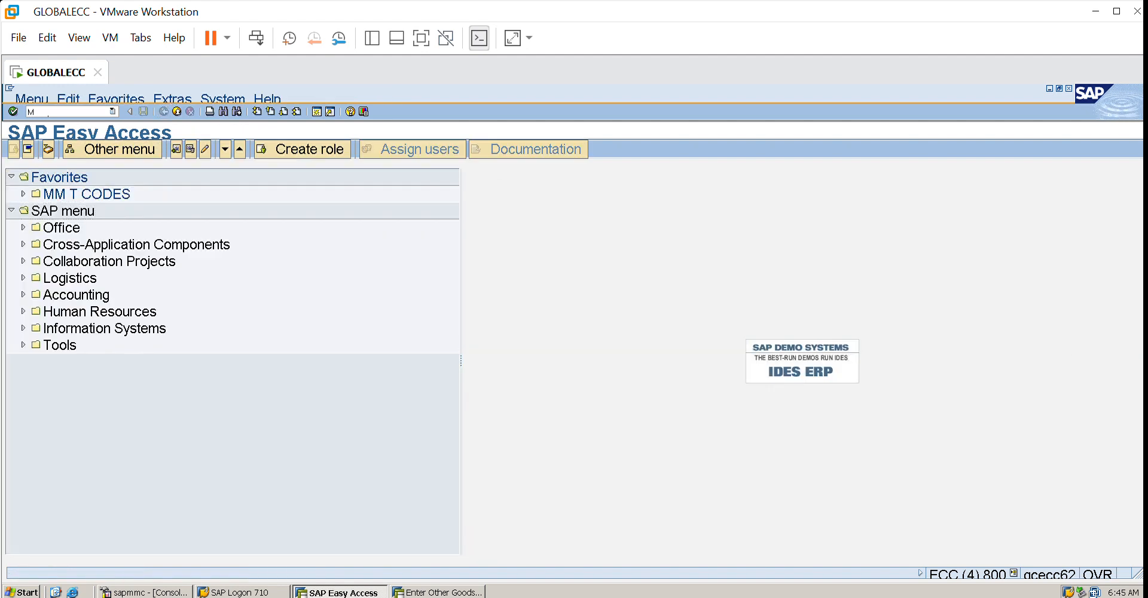
type("E54N")
key("Return")
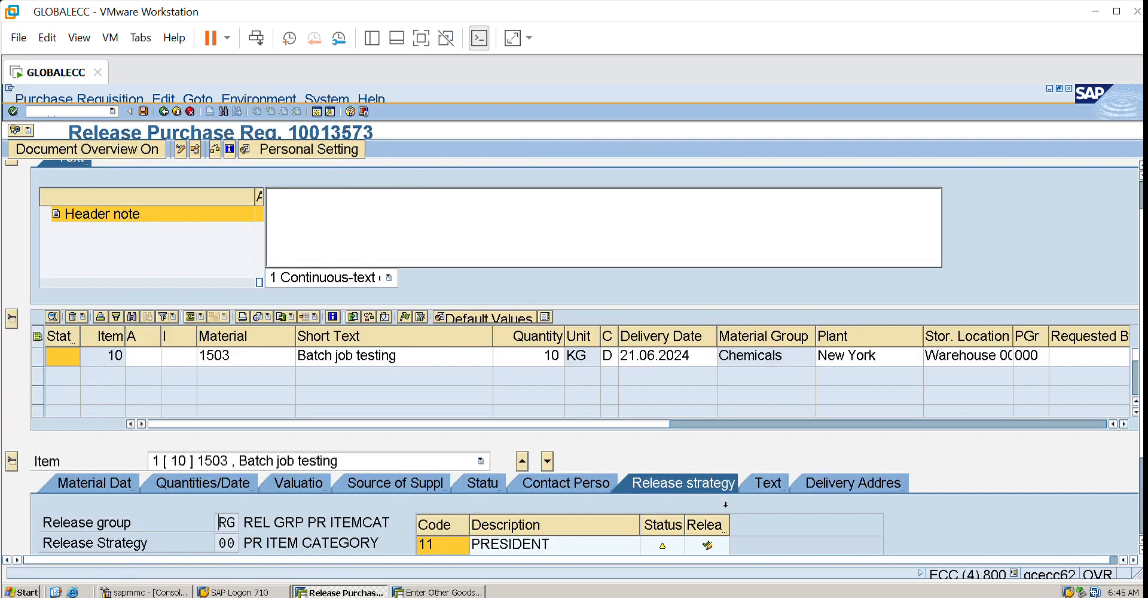
left_click(720, 543)
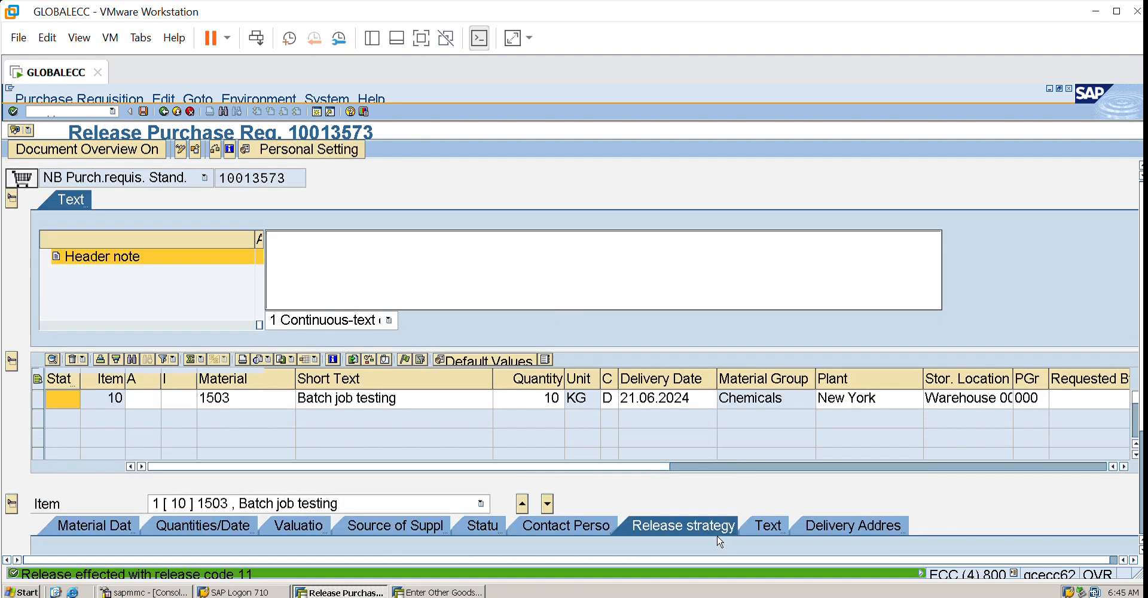
left_click(1143, 499)
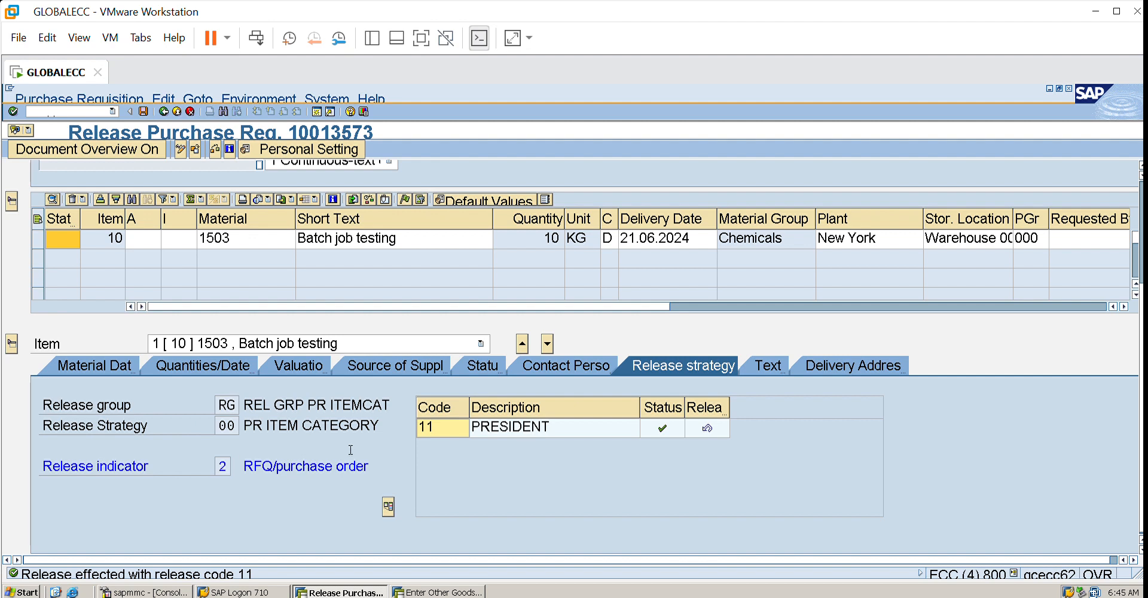
left_click(146, 110)
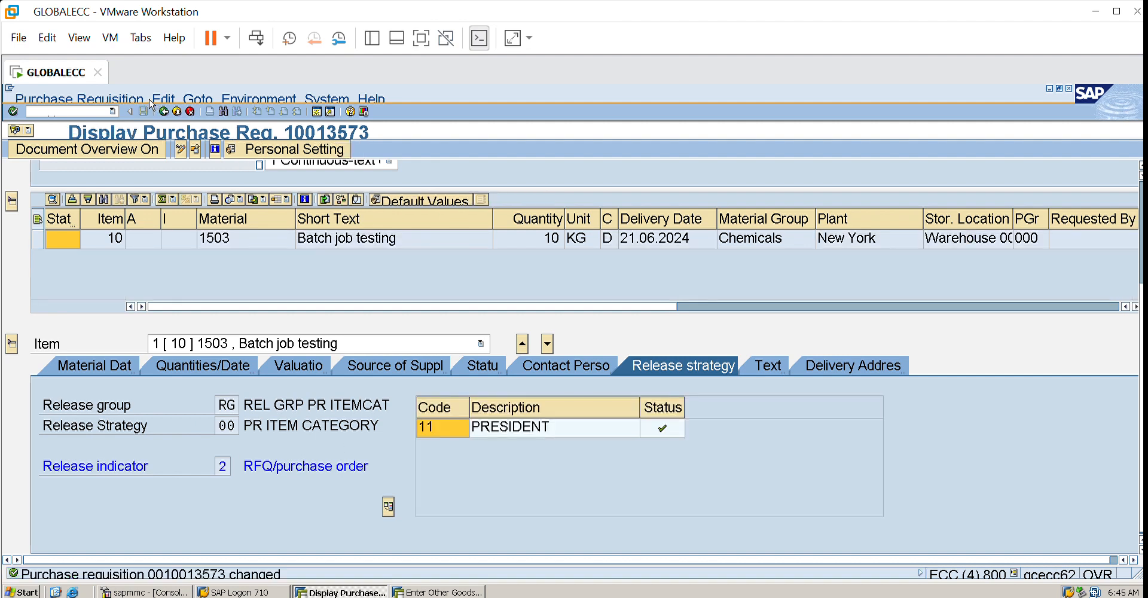
left_click(178, 110)
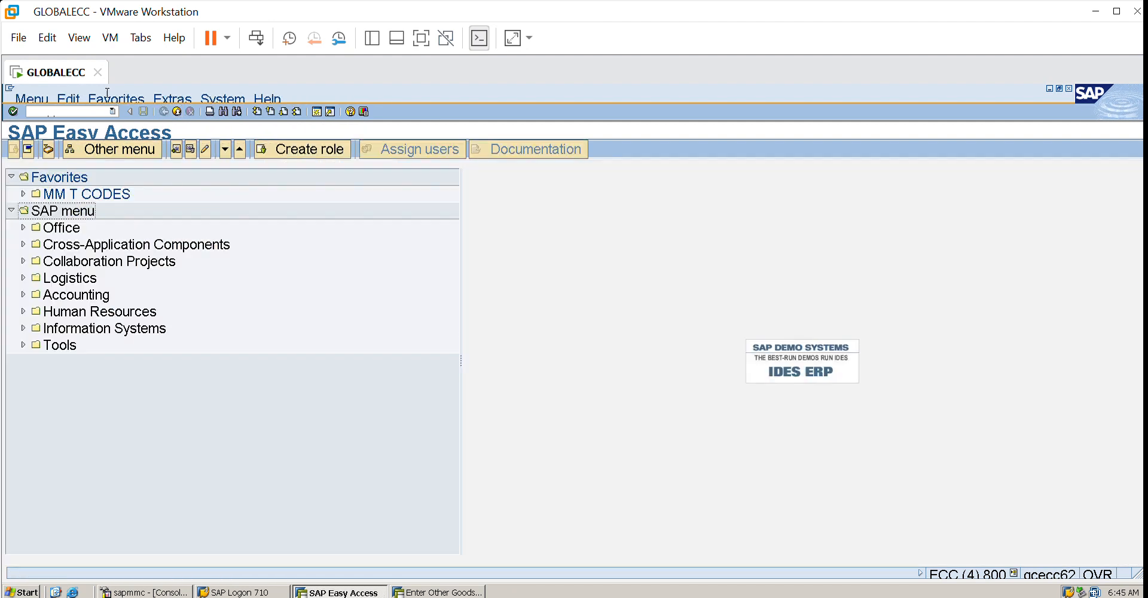
Save the selections in transaction ME59N as variant BATCHJOB_PO1 with the meaning AUTOMATIC PR TO PO
type("ME59N")
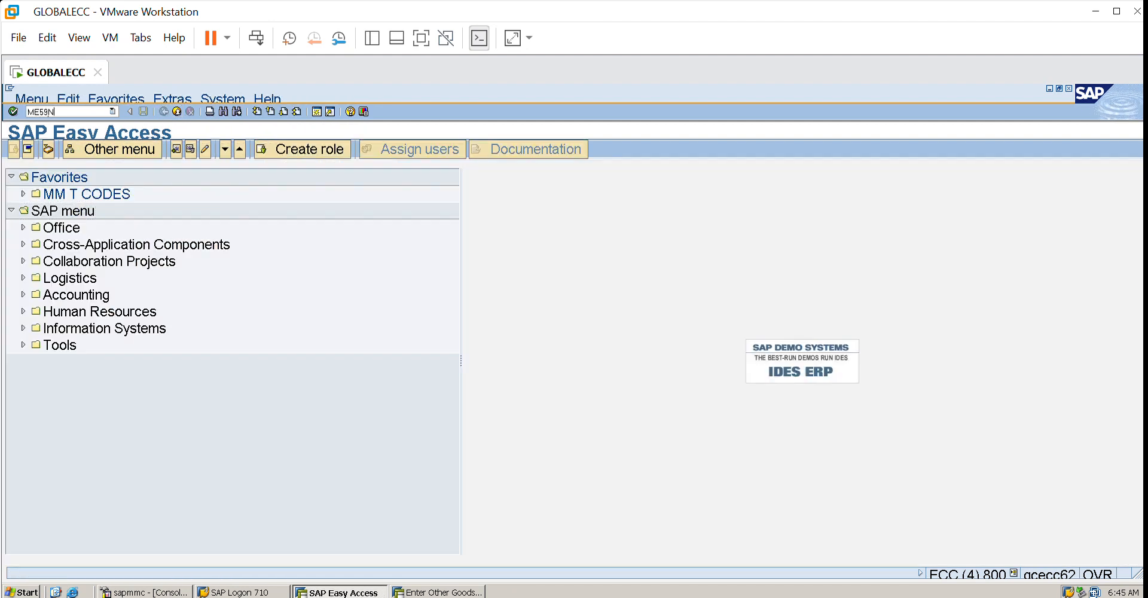
key("Return")
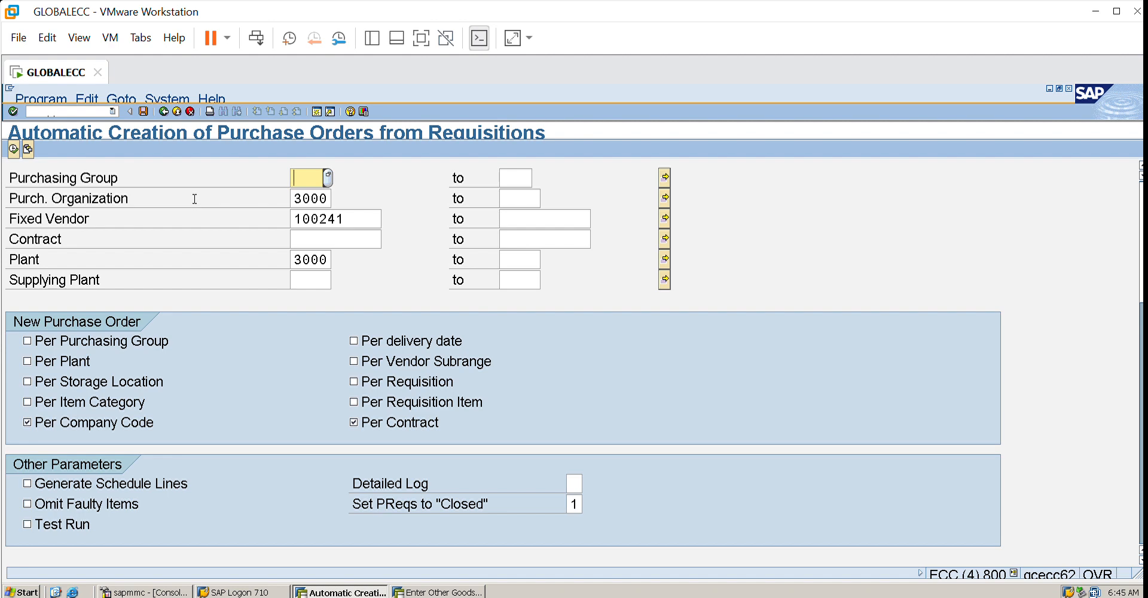
left_click(144, 111)
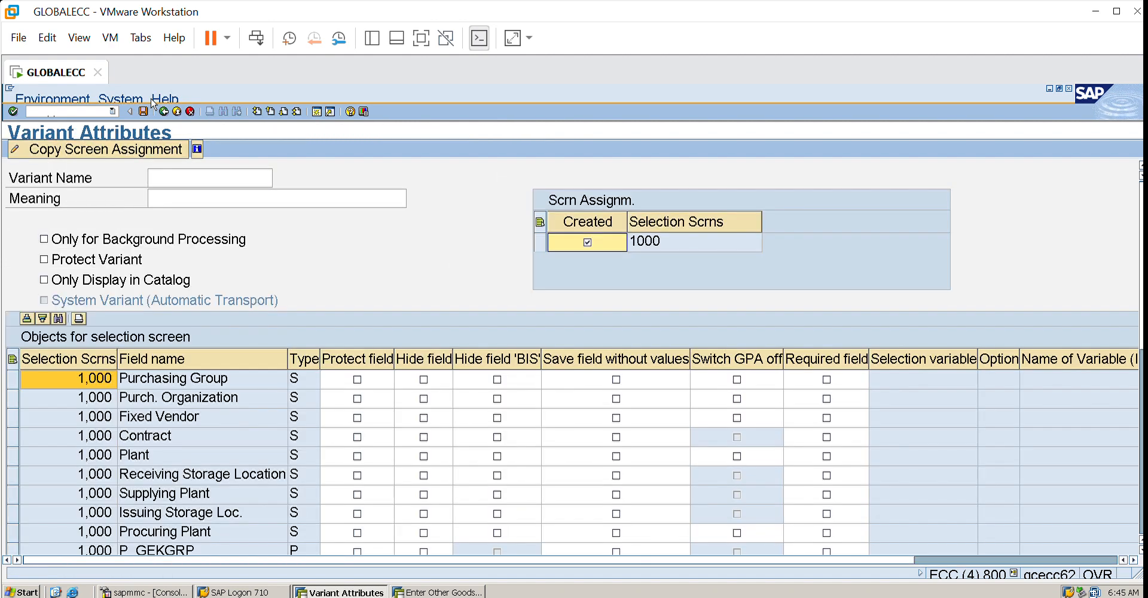
left_click(195, 180)
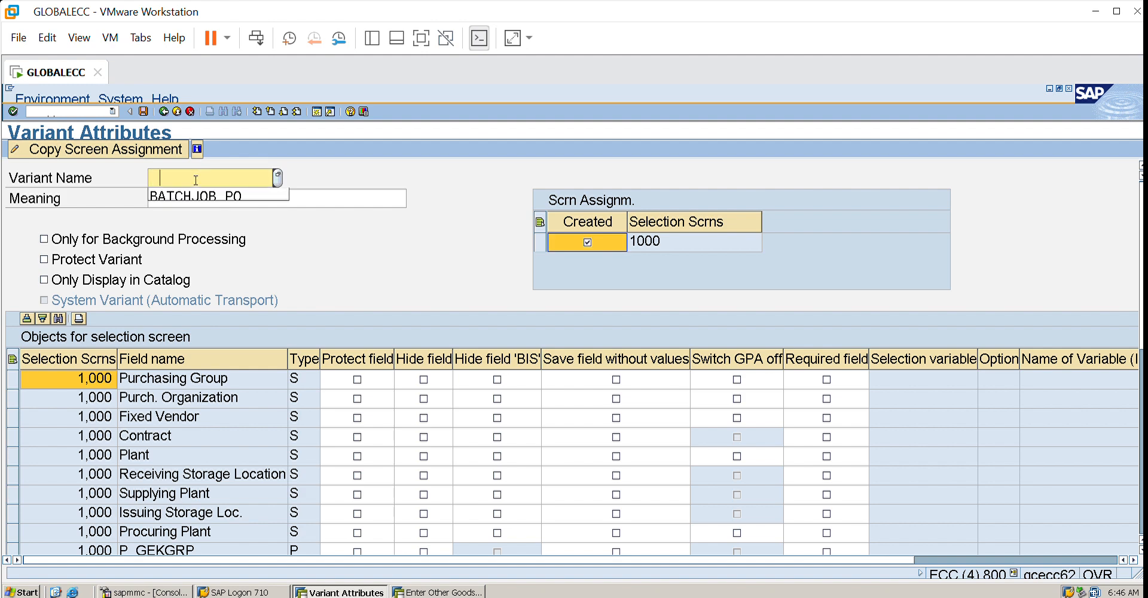
key("Down")
key("Return")
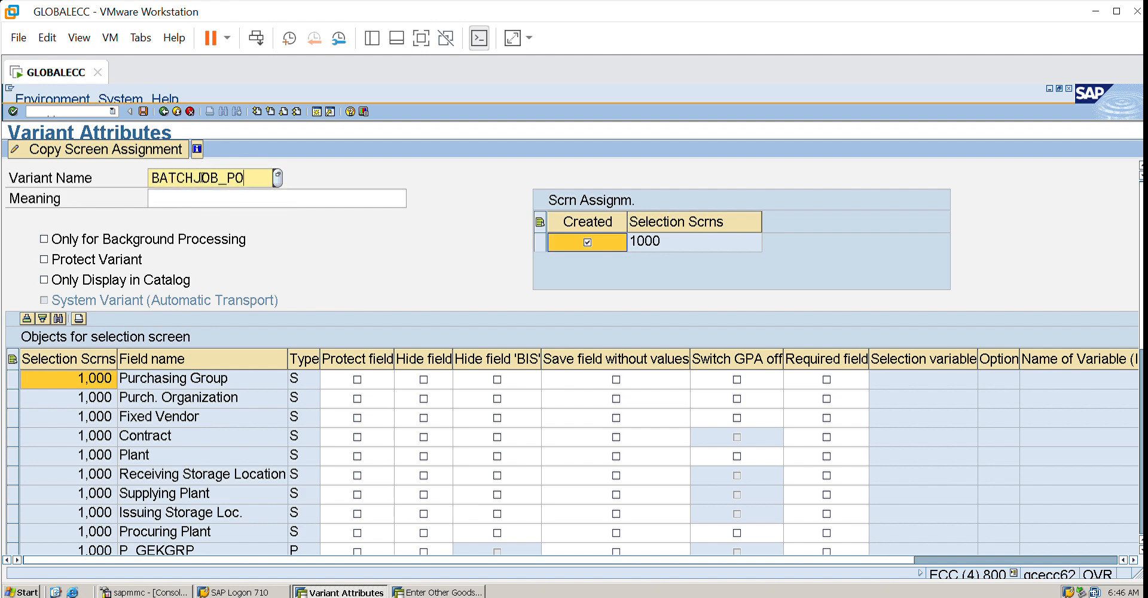
type("1")
key("Tab")
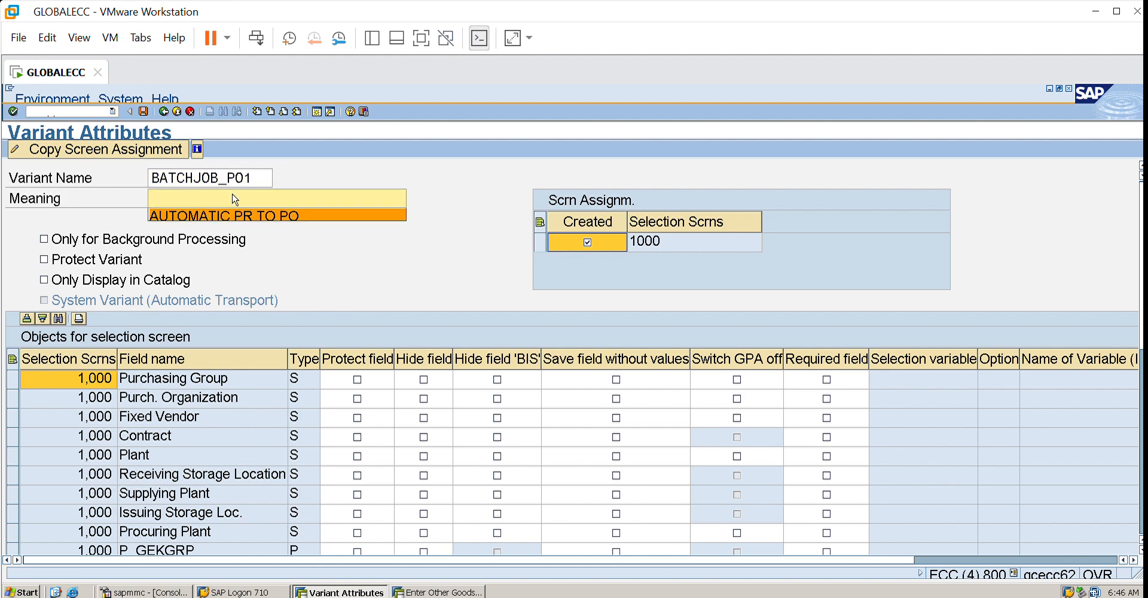
key("Return")
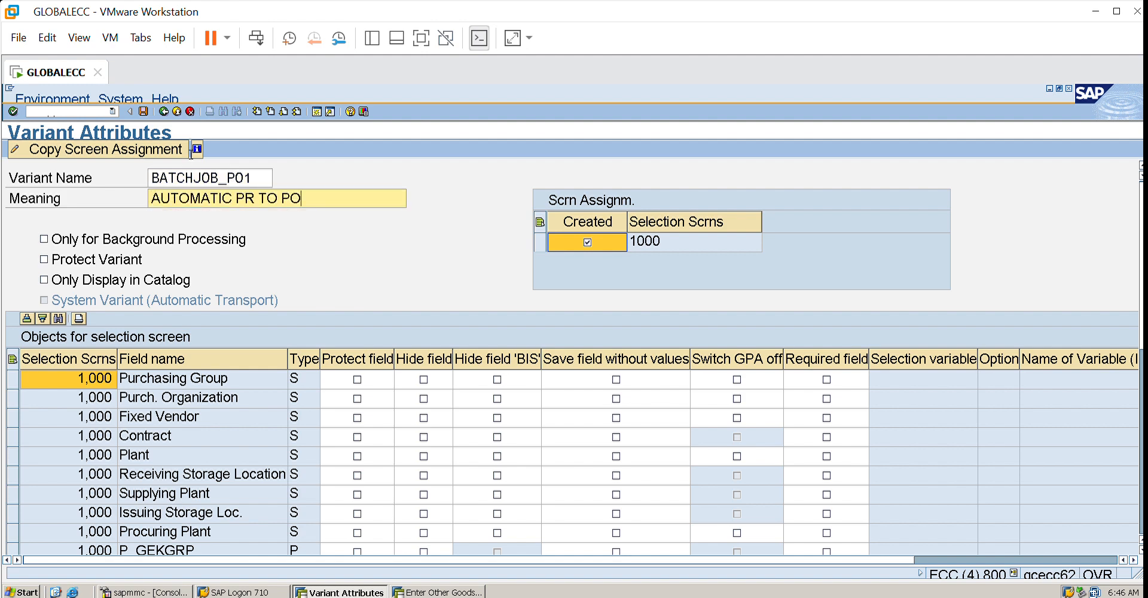
left_click(149, 100)
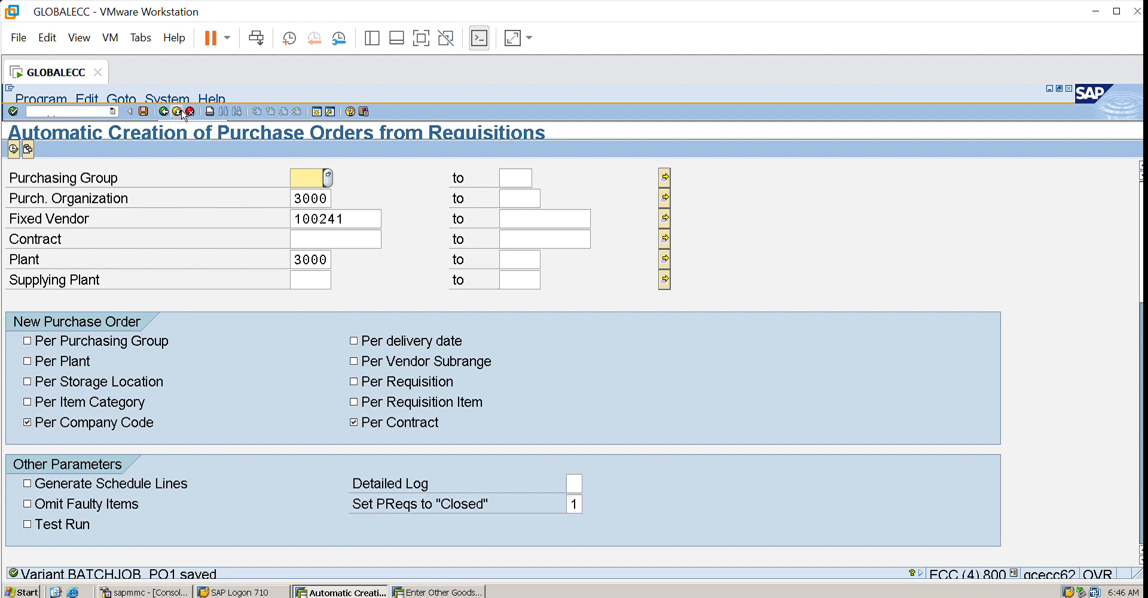
key("F3")
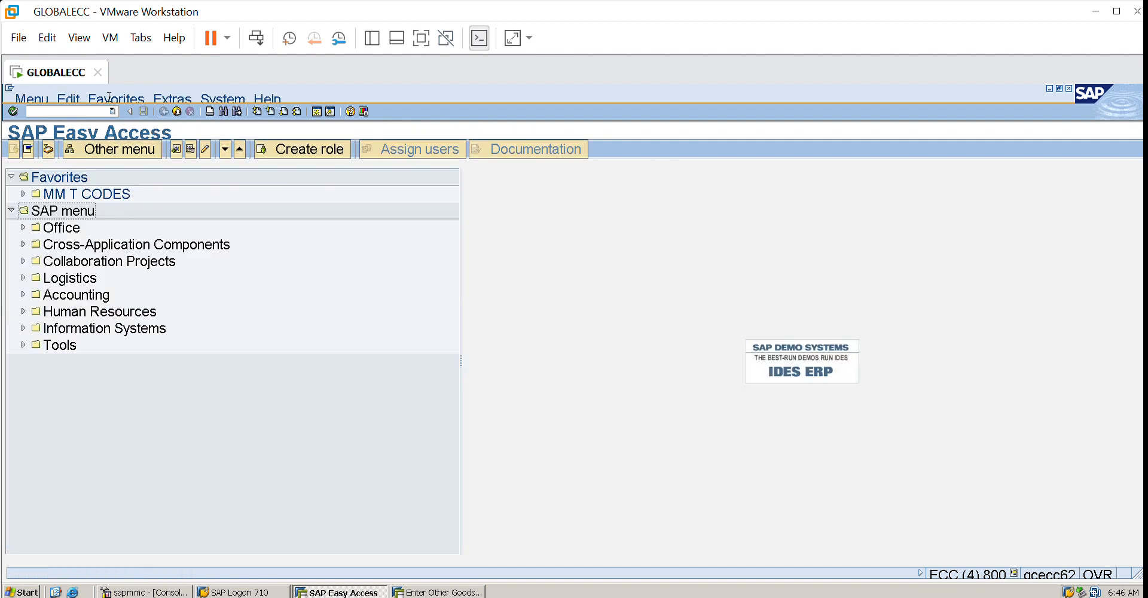
Open Define Background Job with transaction SM36 and name the new job BATCHJOB1
type("SM36")
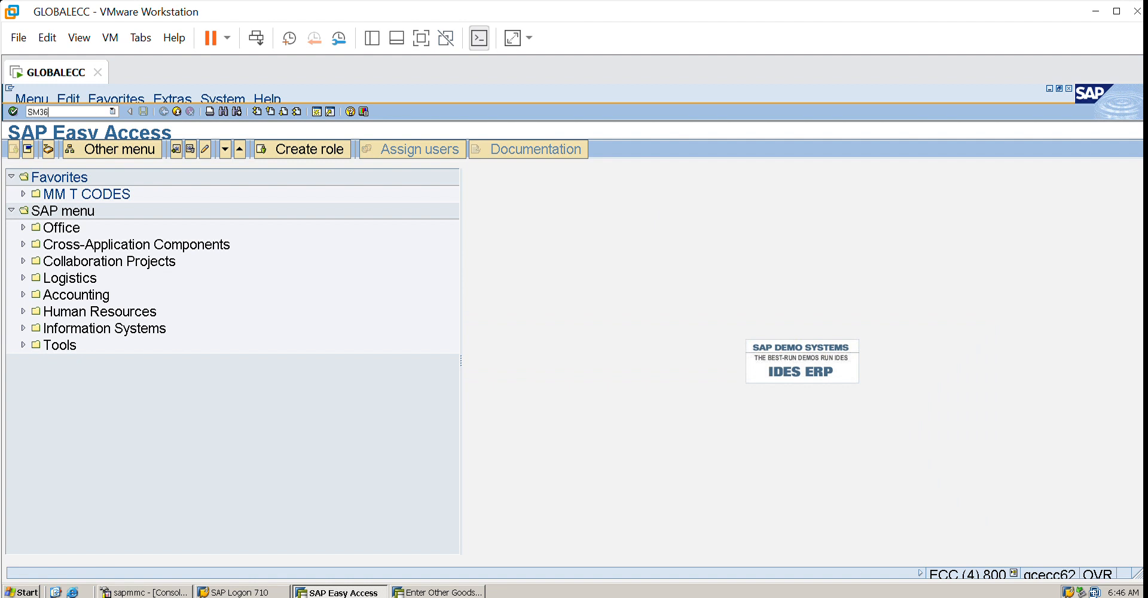
key("Return")
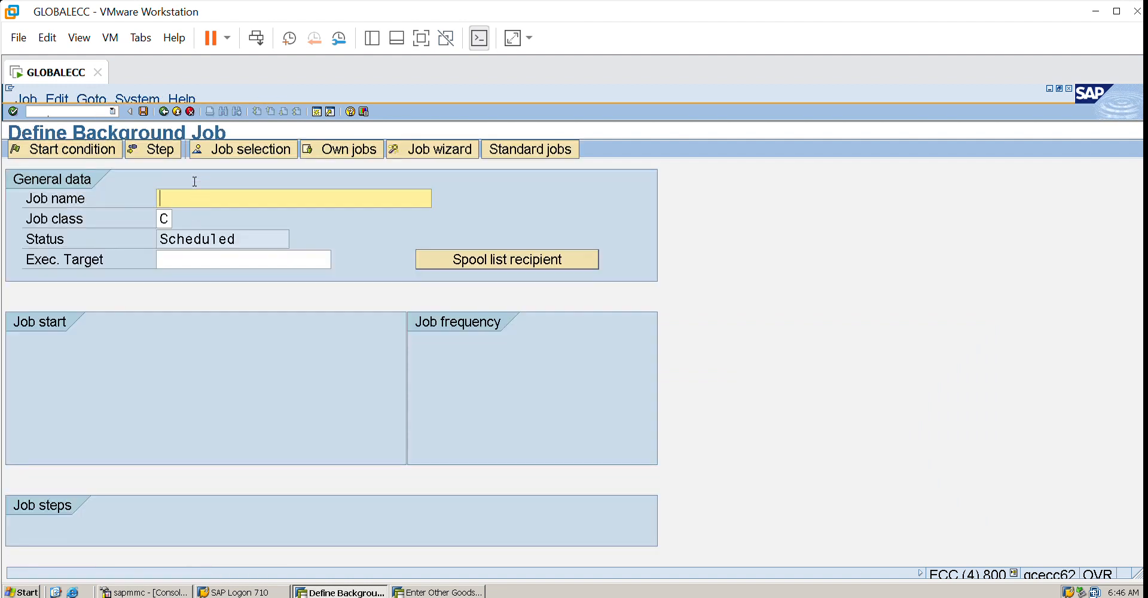
key("Down")
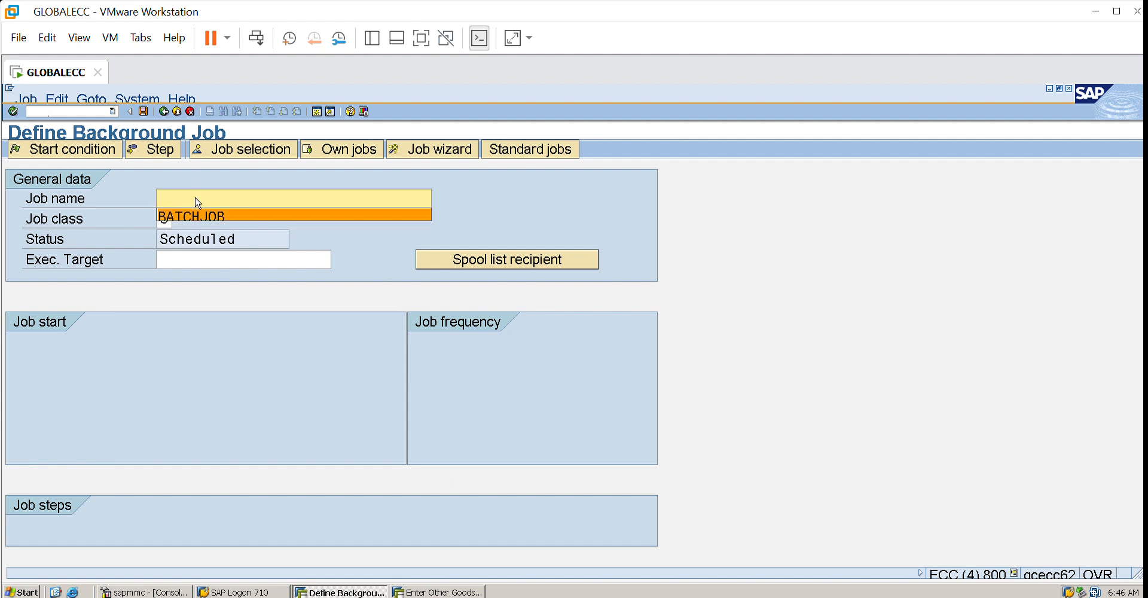
key("Return")
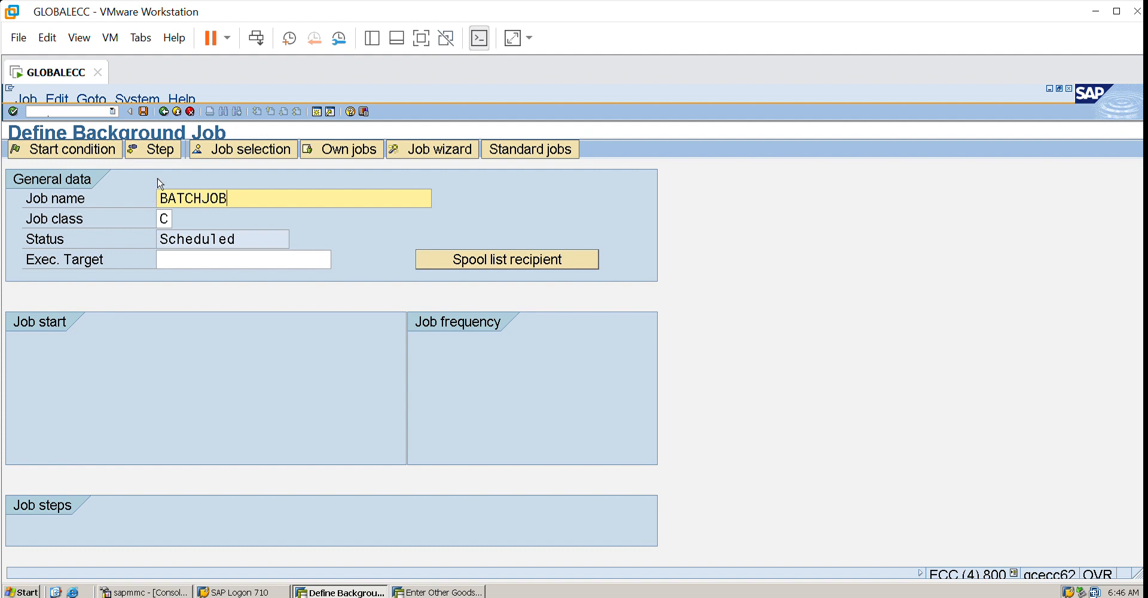
type("1")
Add a job step running ABAP program RM06BB30 with variant BATCHJOB_PO1, save it, and return to the job definition
left_click(160, 151)
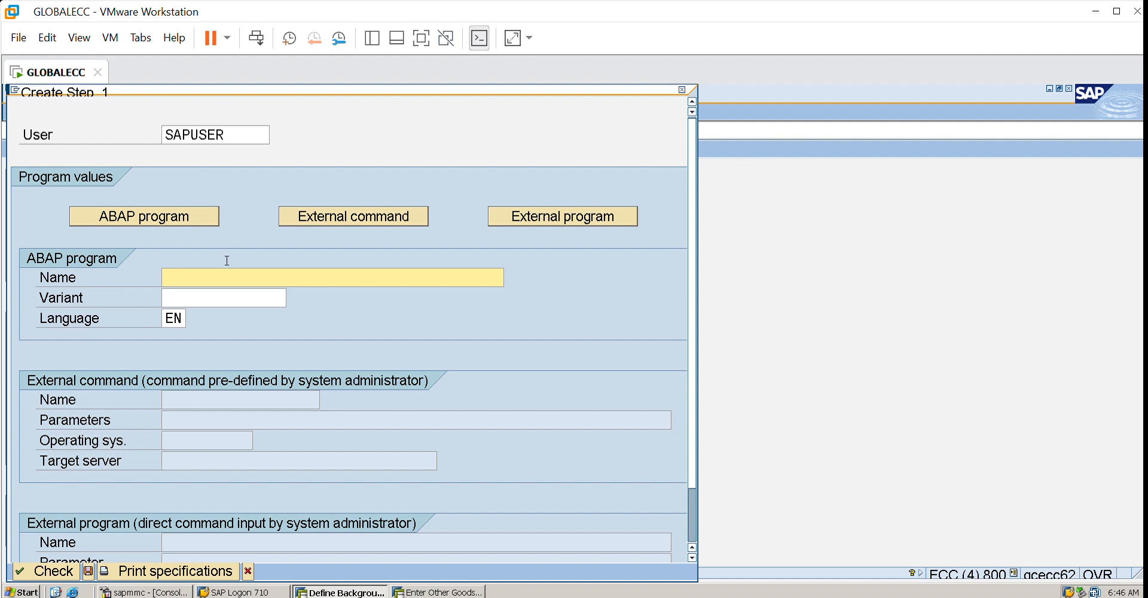
left_click(220, 290)
left_click(285, 297)
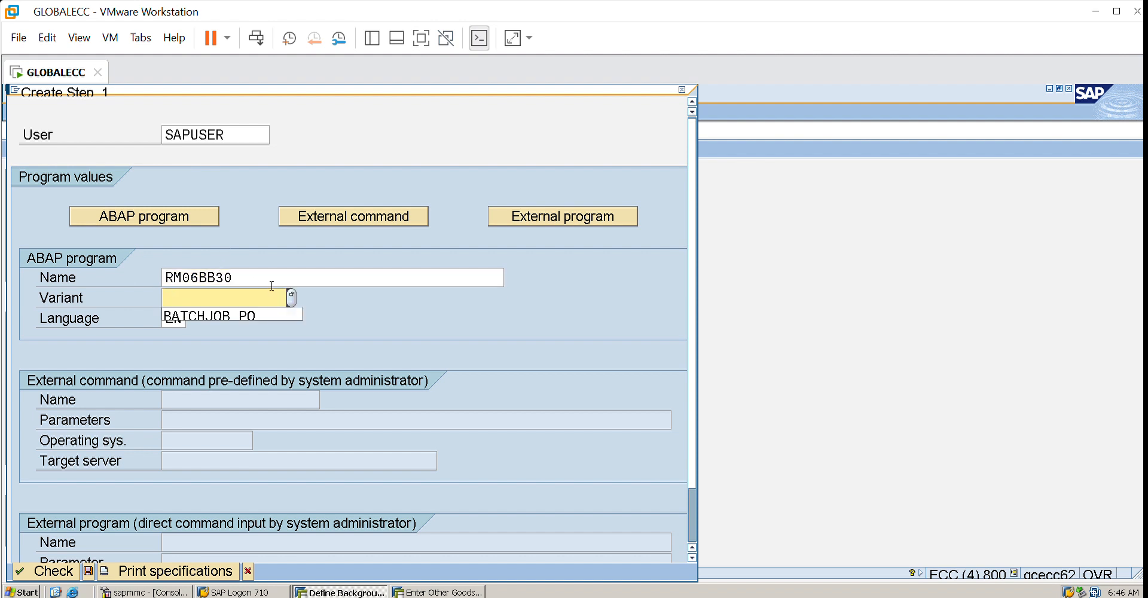
left_click(291, 297)
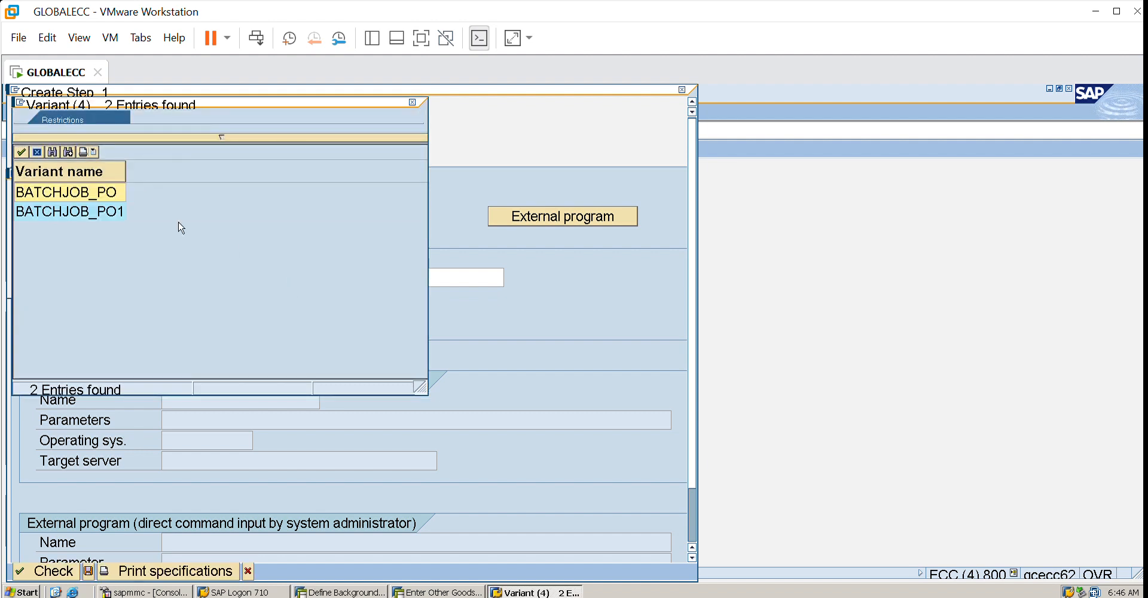
double_click(119, 205)
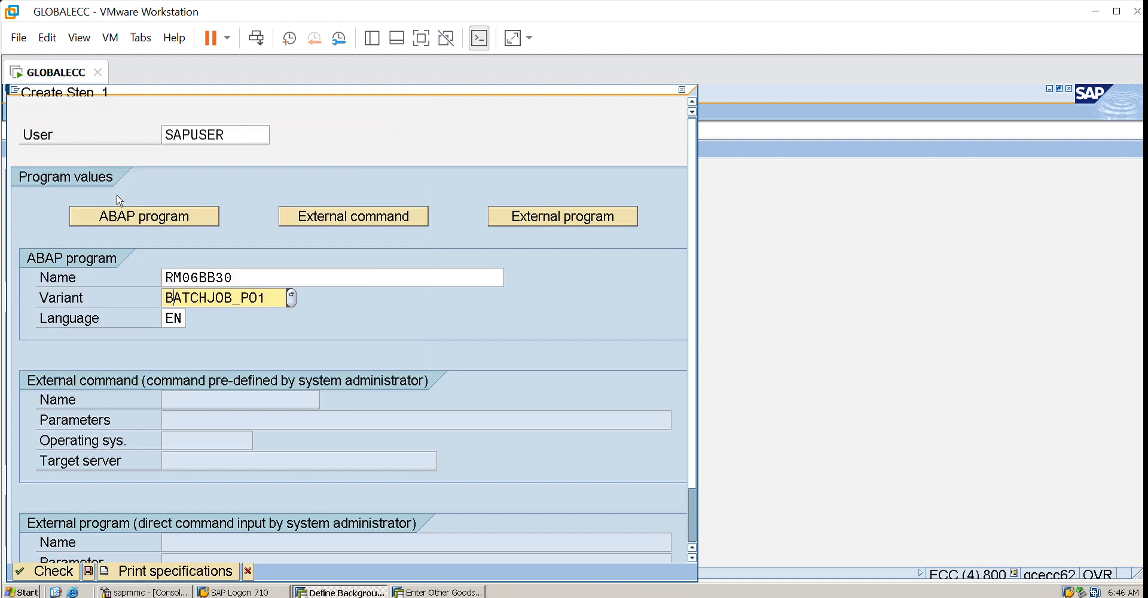
left_click(52, 568)
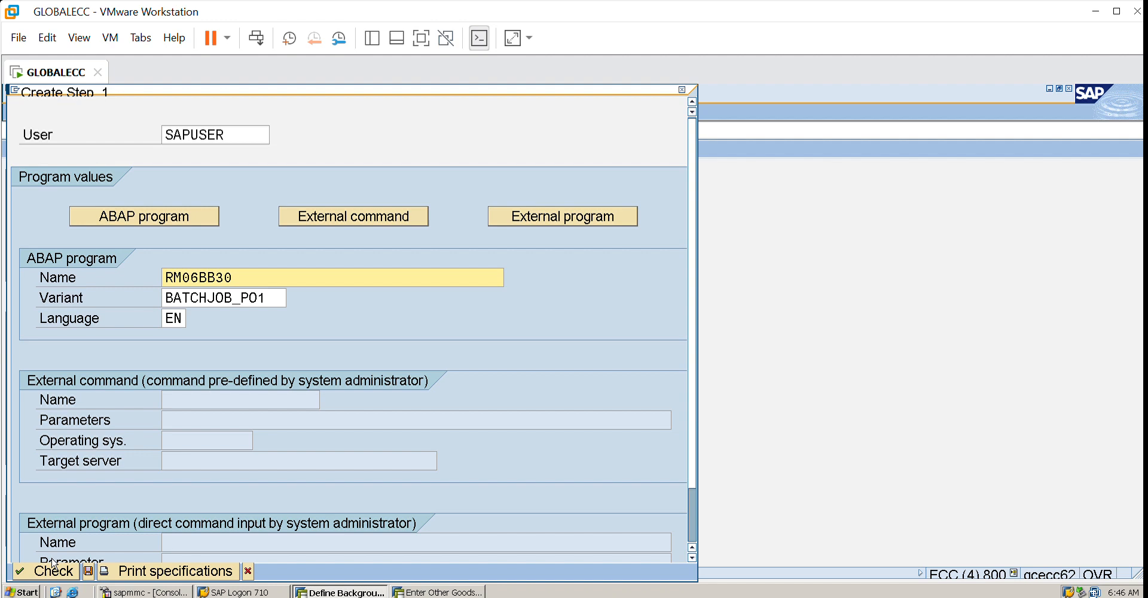
left_click(88, 571)
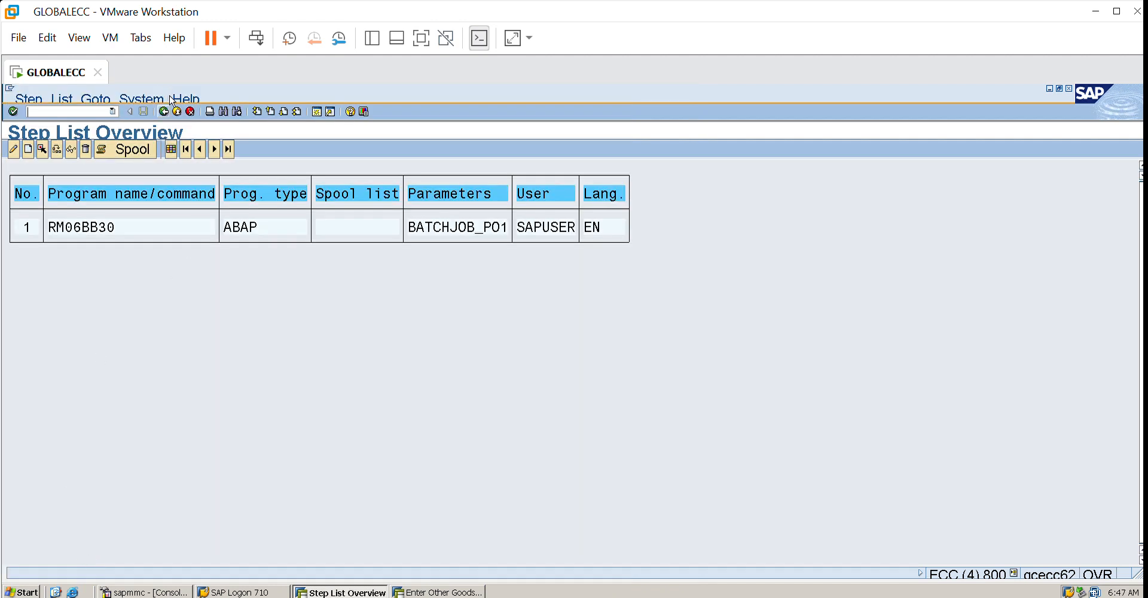
key("F3")
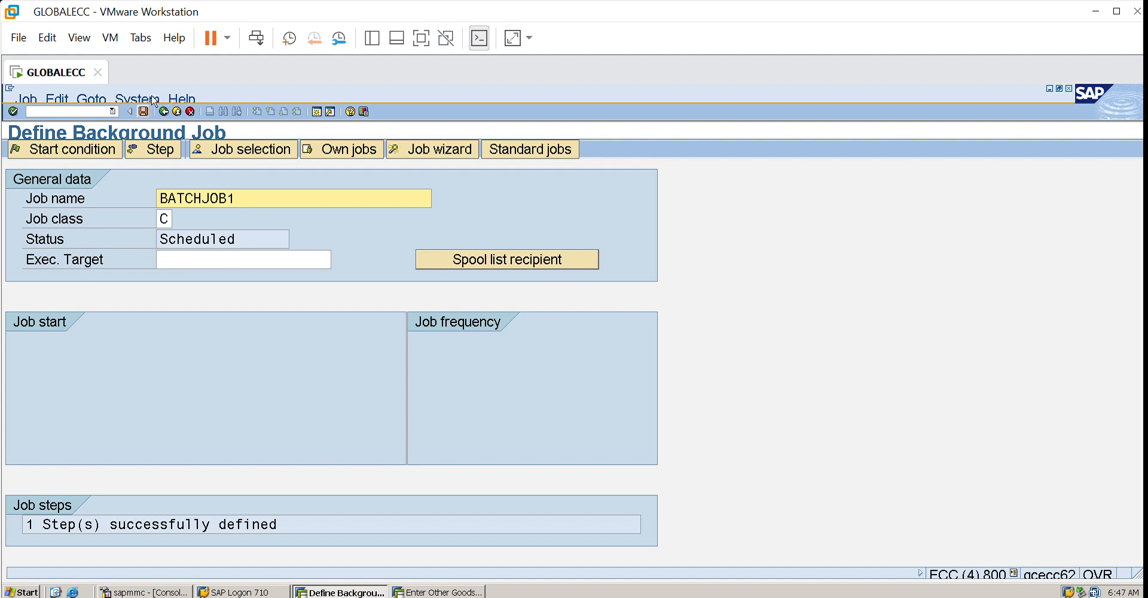
Set BATCHJOB1 to start immediately, save the job, and leave Define Background Job
left_click(143, 111)
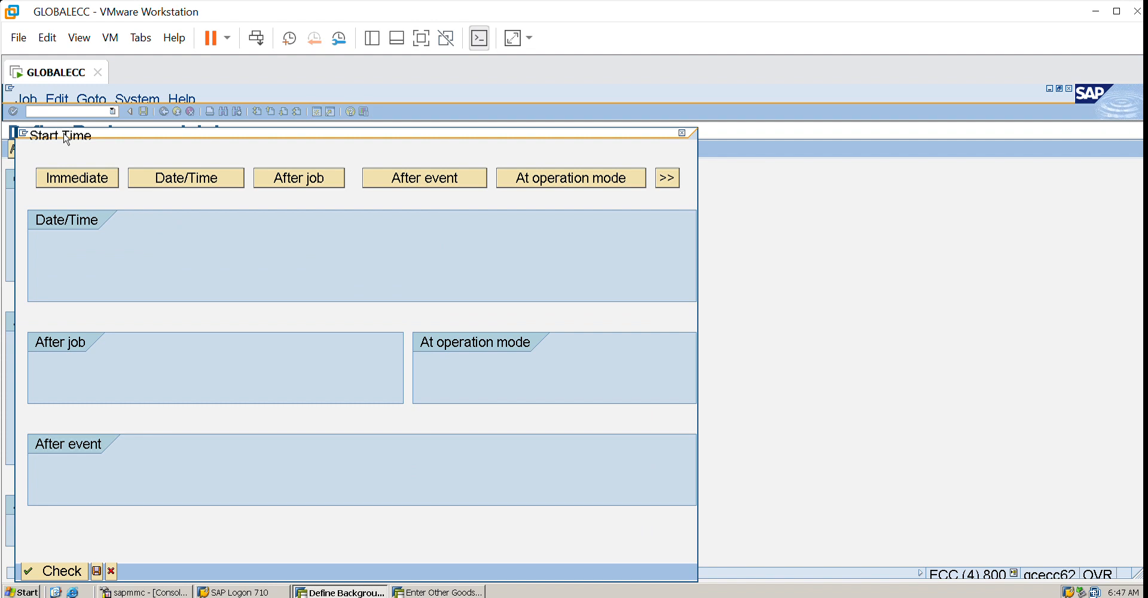
left_click(78, 170)
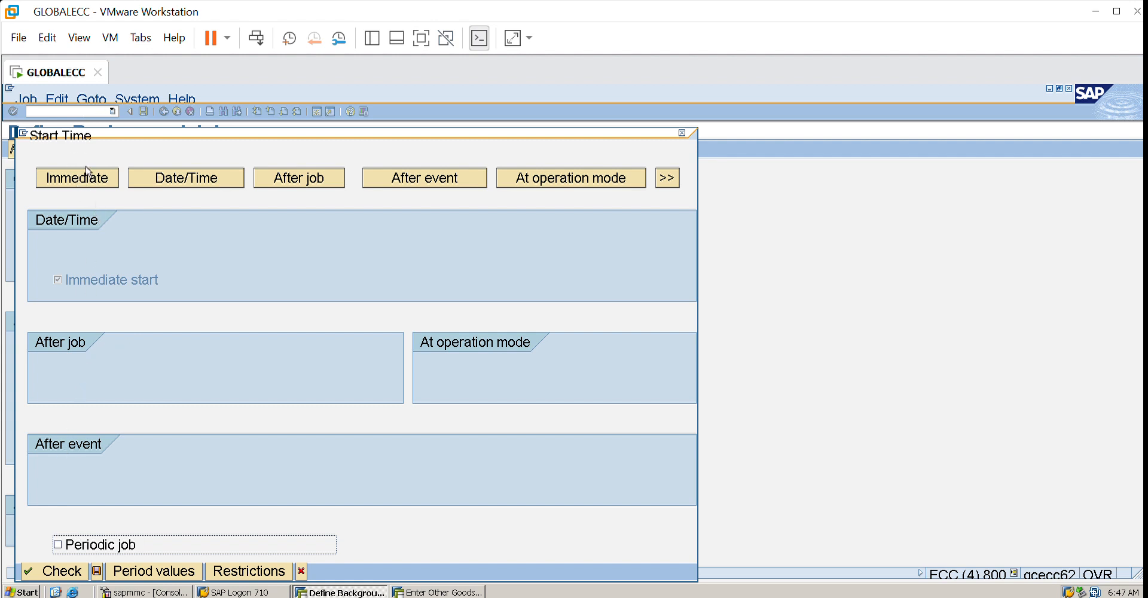
left_click(98, 568)
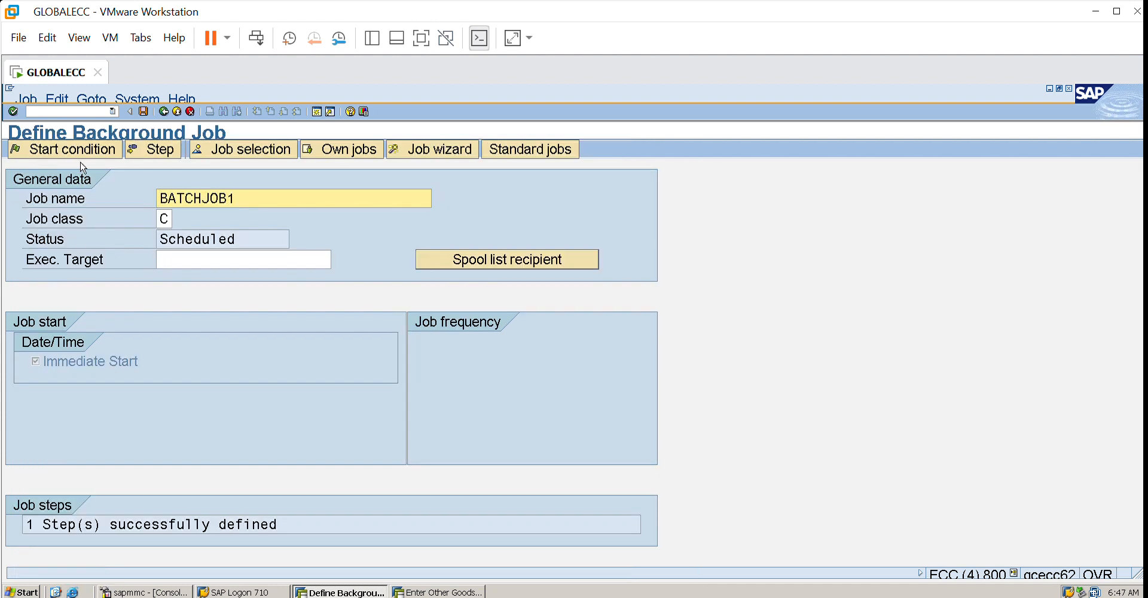
left_click(144, 111)
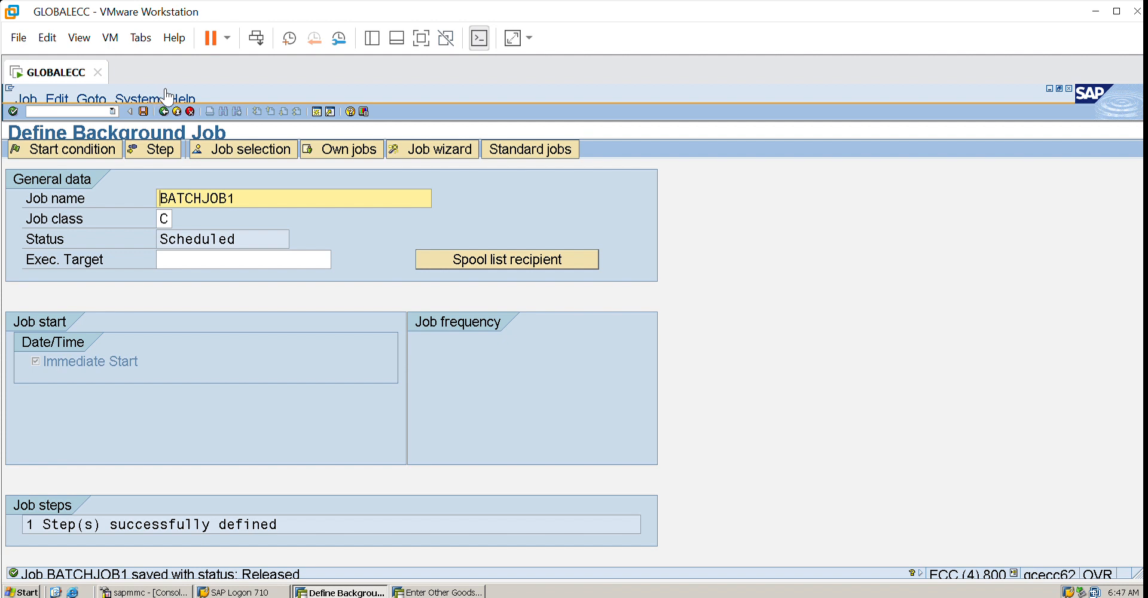
left_click(164, 111)
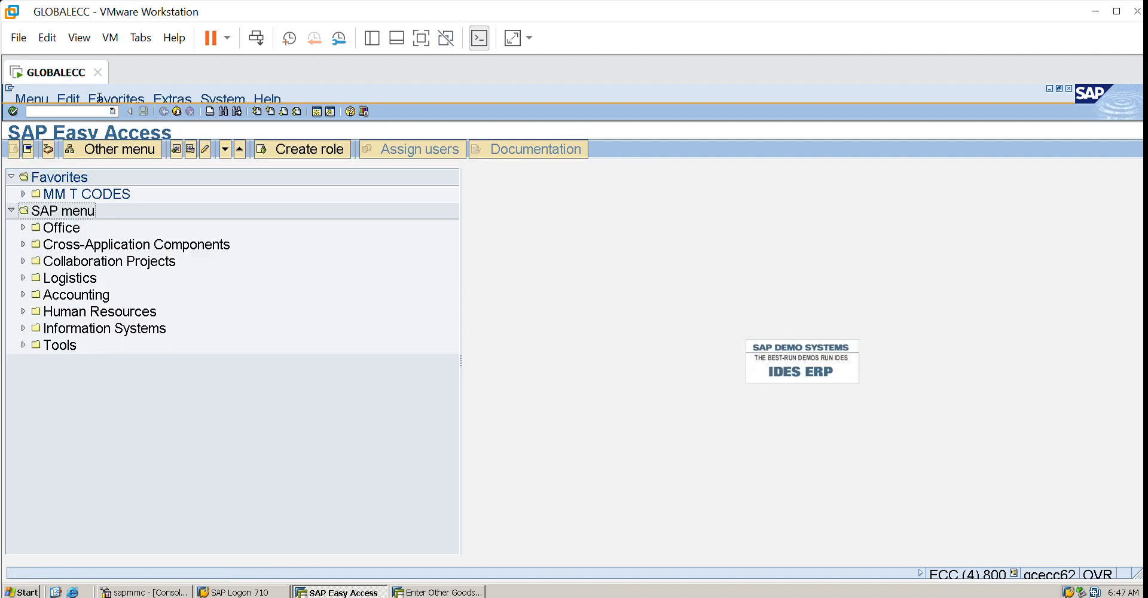
Look up job BATCHJOB1 in transaction SM37 for SAPUSER
left_click(65, 112)
type("SM37")
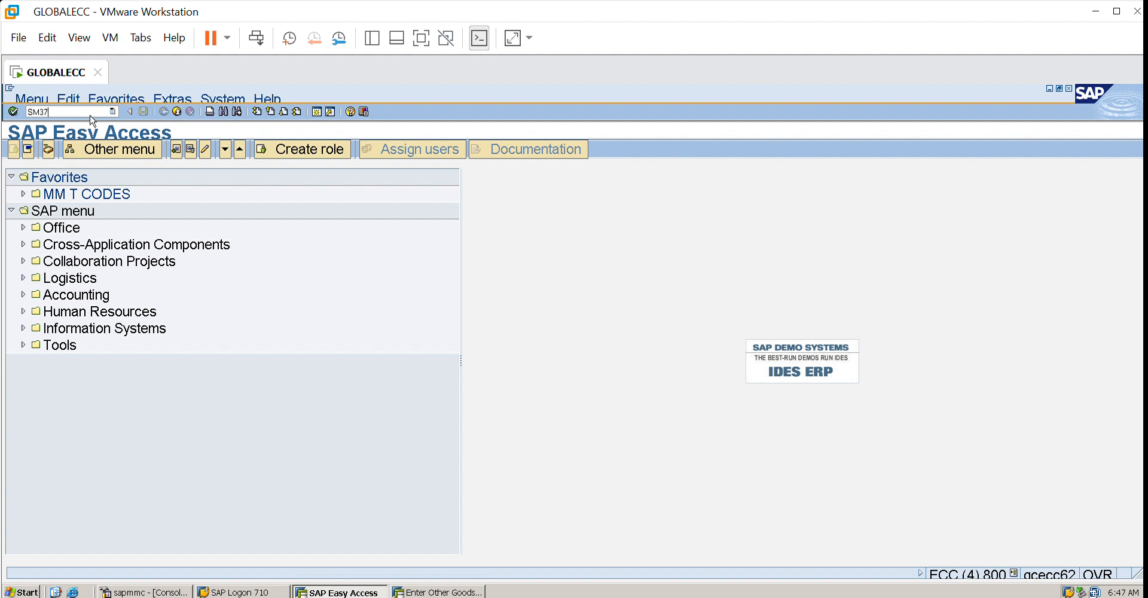
key("Return")
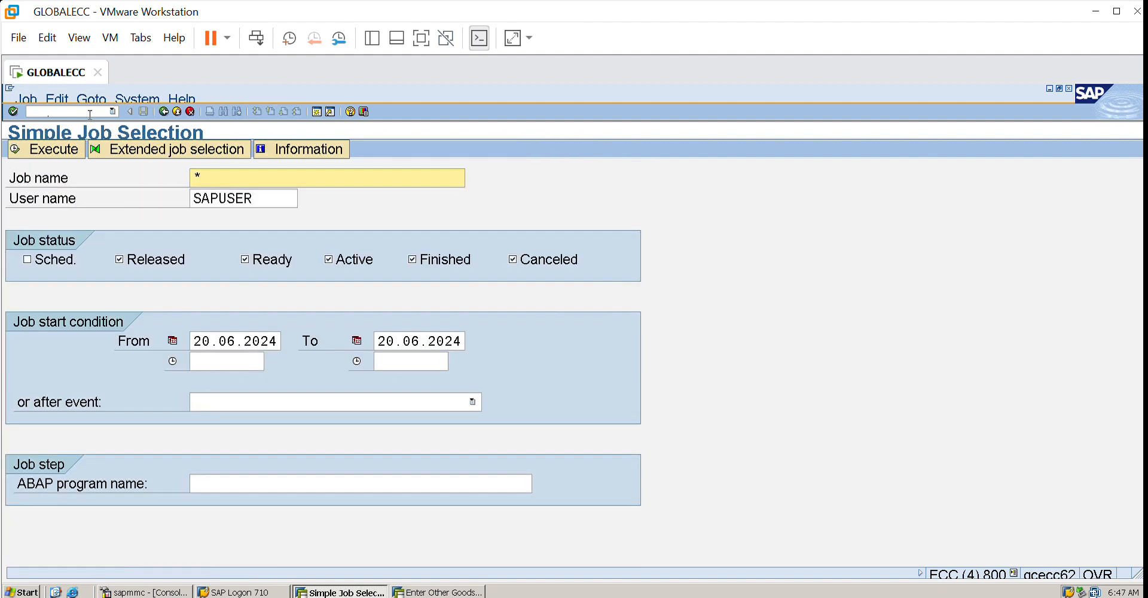
left_click(228, 170)
key("BackSpace")
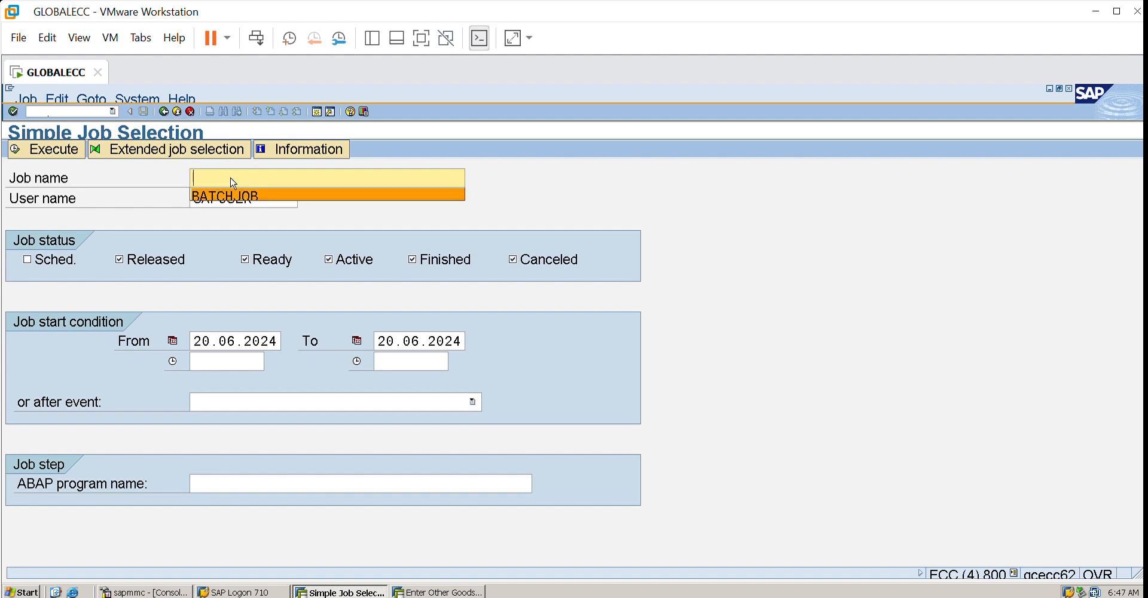
left_click(225, 196)
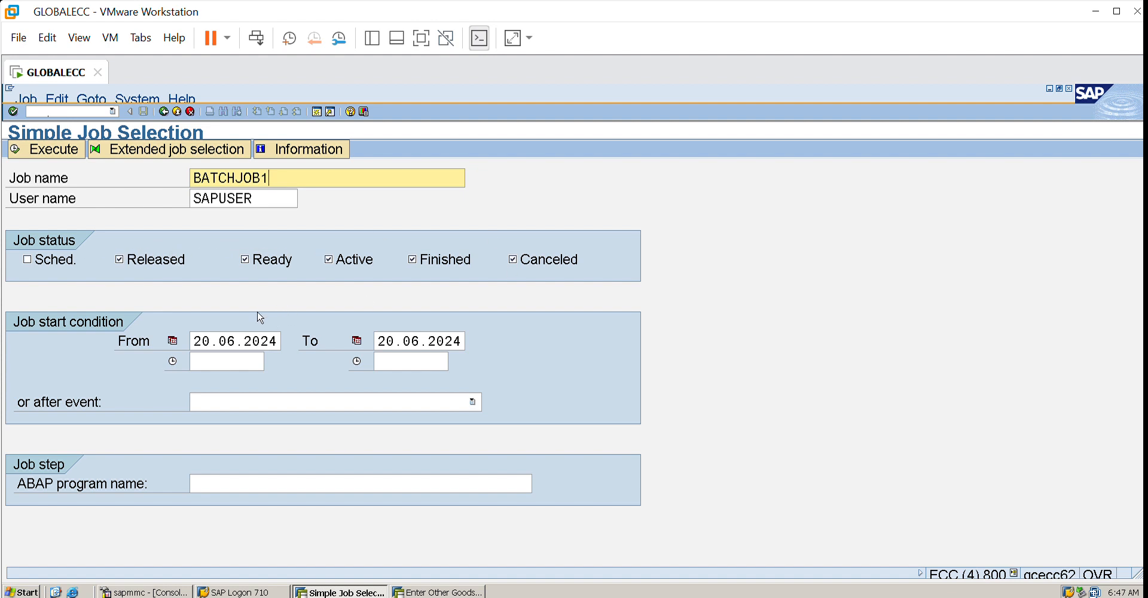
left_click(59, 137)
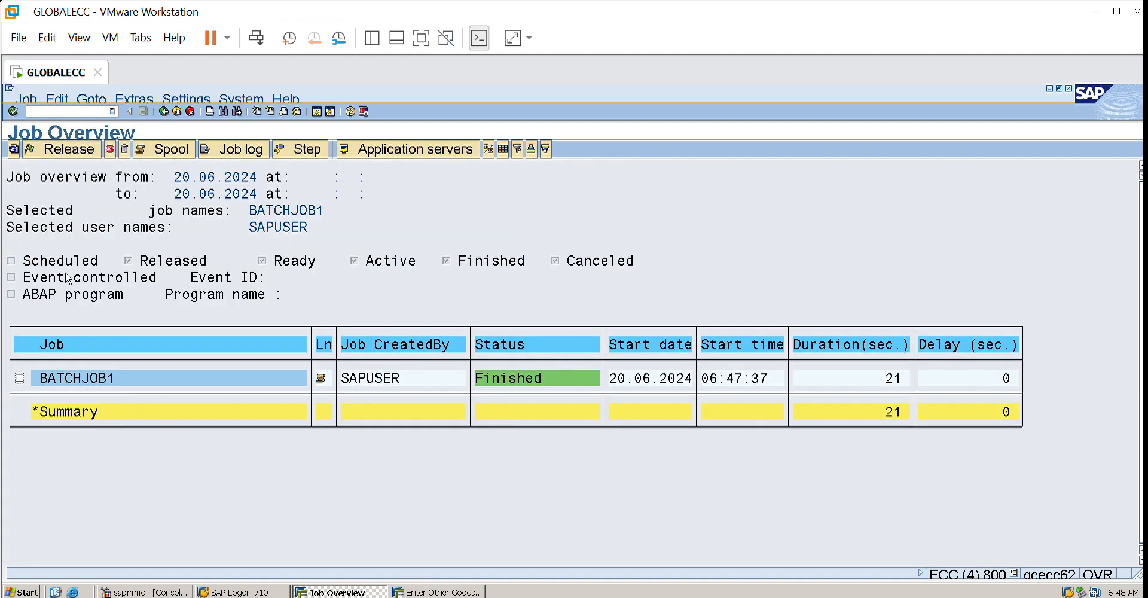
Select BATCHJOB1 in the job overview, refresh the list, and open its job log
left_click(19, 378)
left_click(14, 149)
left_click(252, 146)
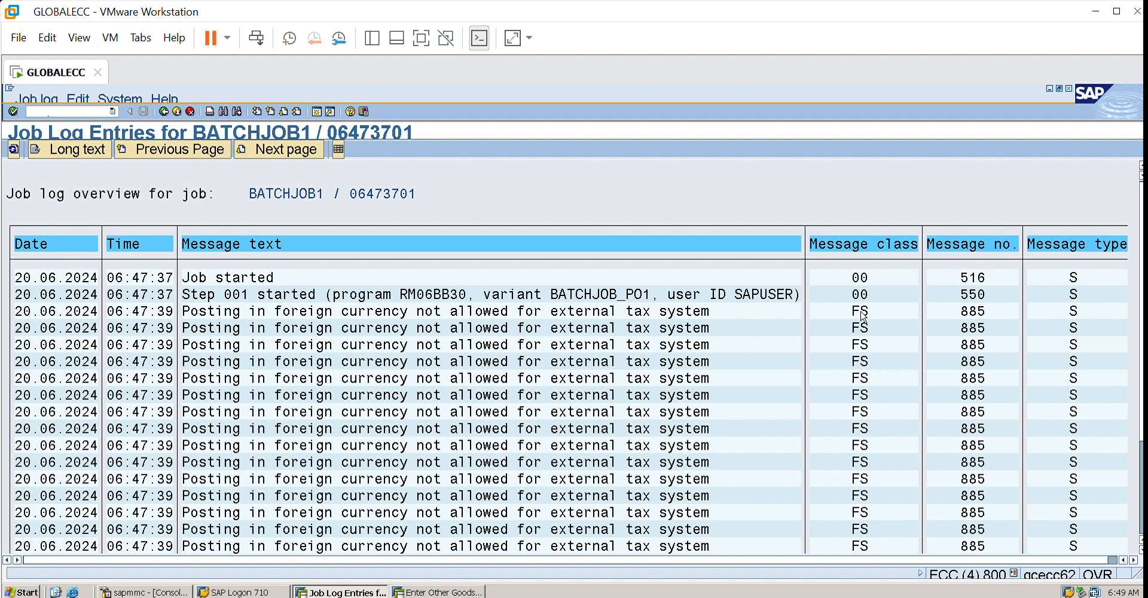
Examine the BATCHJOB1 log from start to end for the number of the created purchase order, and exit to SAP Easy Access
key("Page_Down")
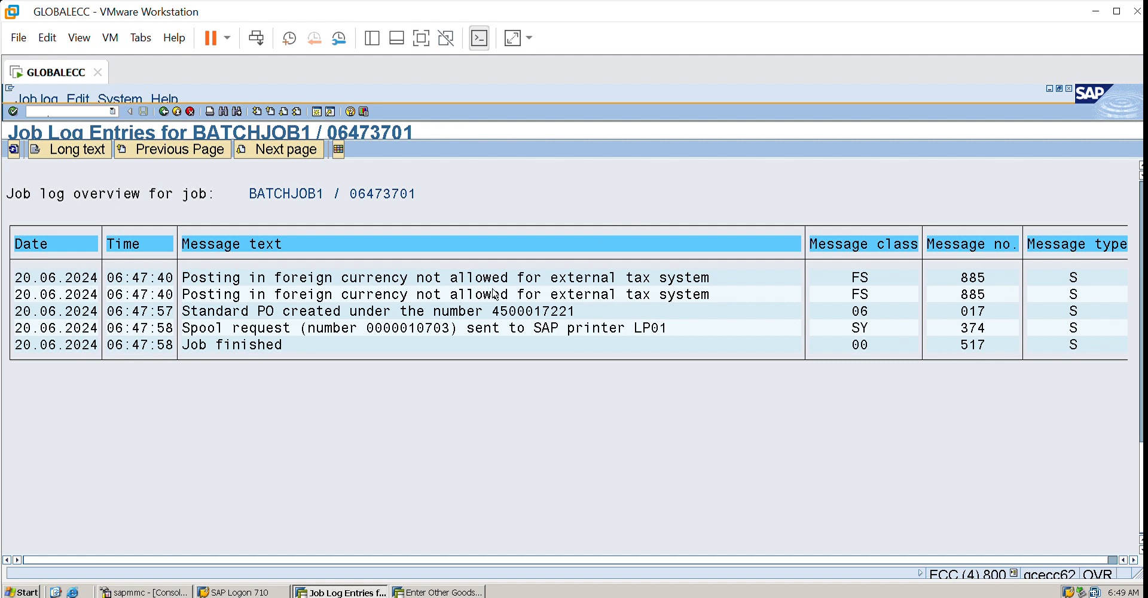
left_click(513, 307)
left_click(581, 308)
left_click(1142, 209)
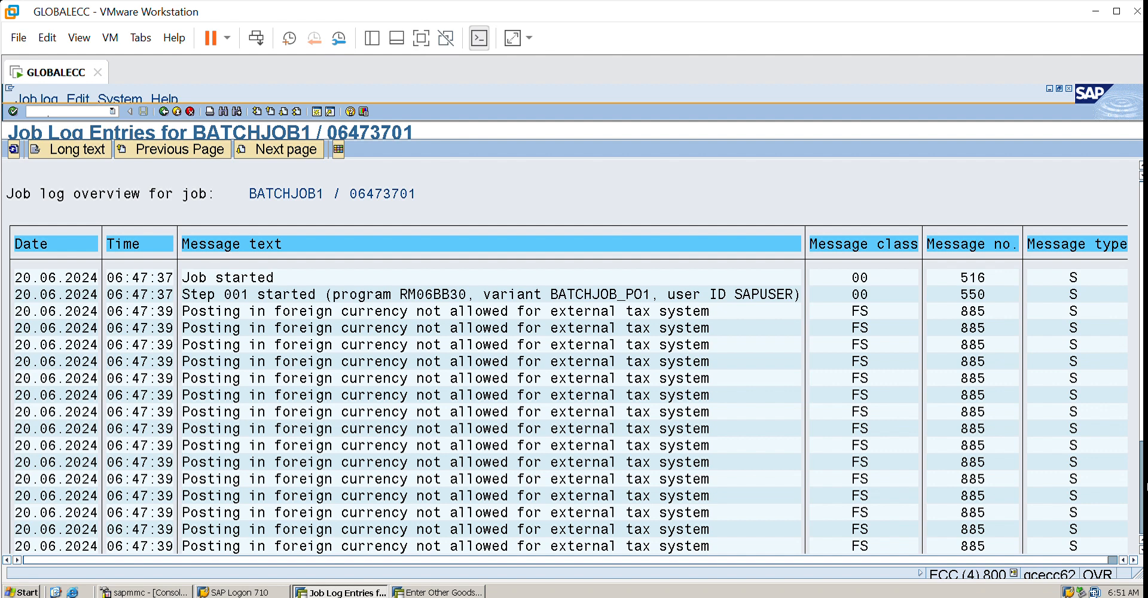
left_click(1142, 486)
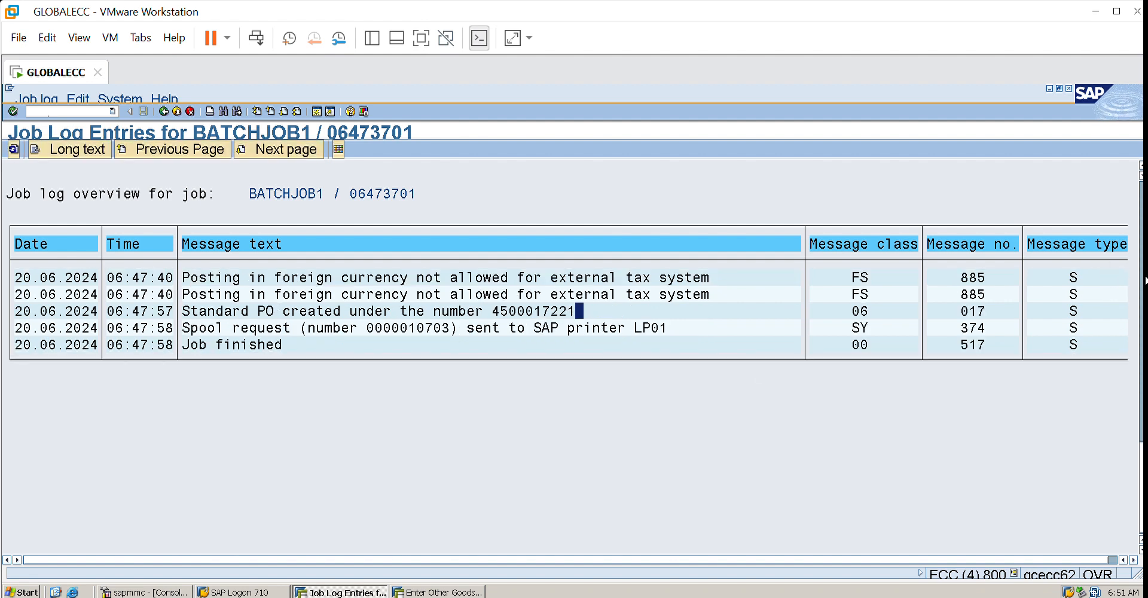
left_click(1144, 275)
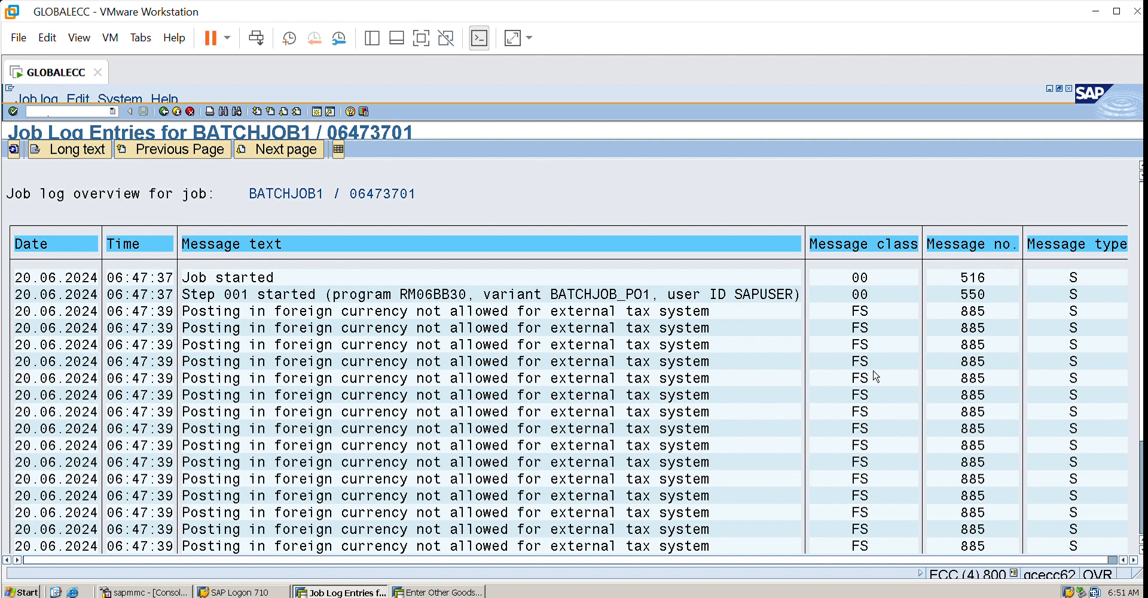
left_click(1146, 473)
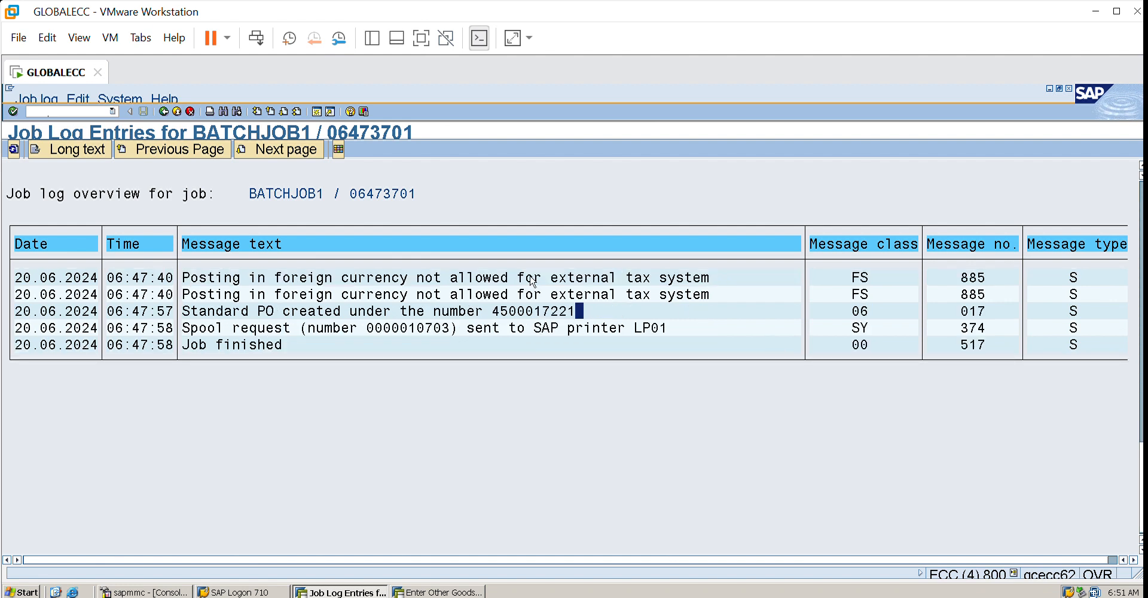
left_click(593, 294)
left_click(163, 112)
left_click(163, 111)
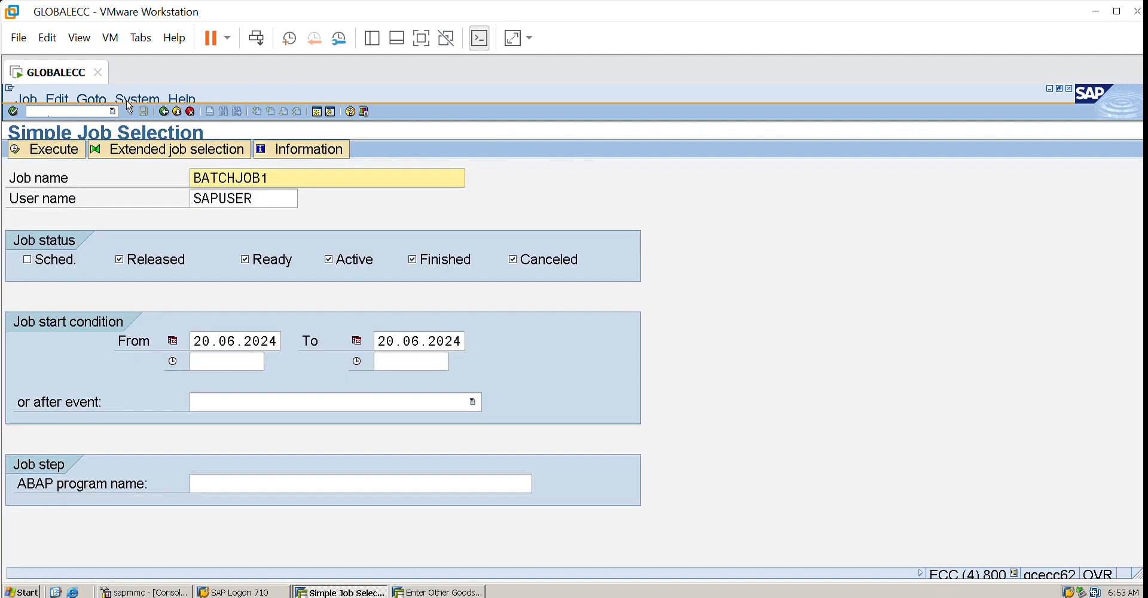
left_click(177, 112)
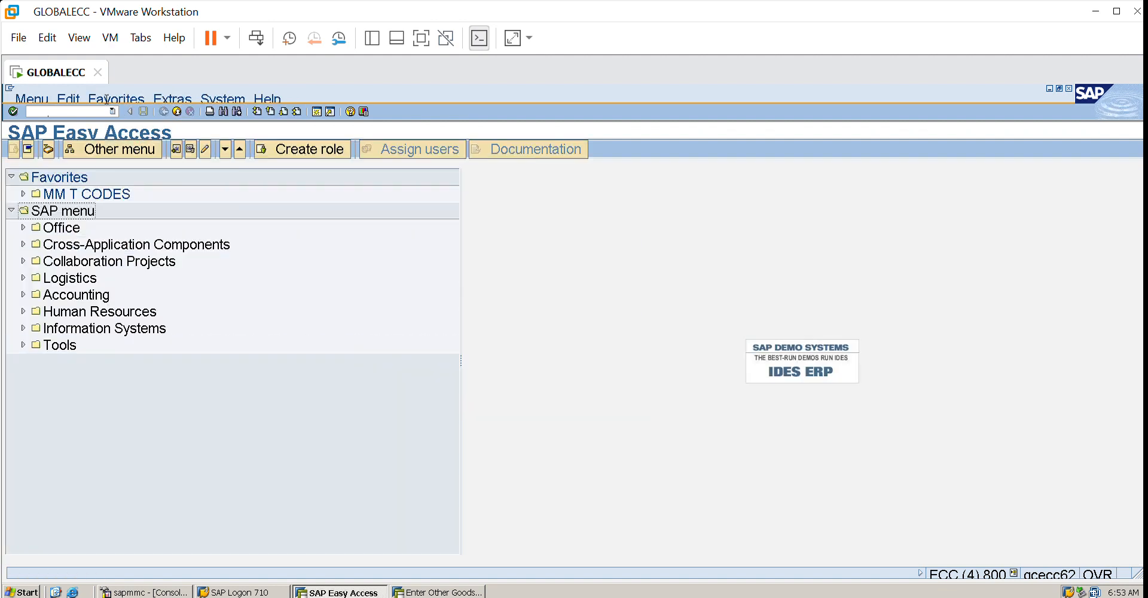
Display the purchase order created by BATCHJOB1 in transaction ME23N
left_click(59, 111)
type("ME23N")
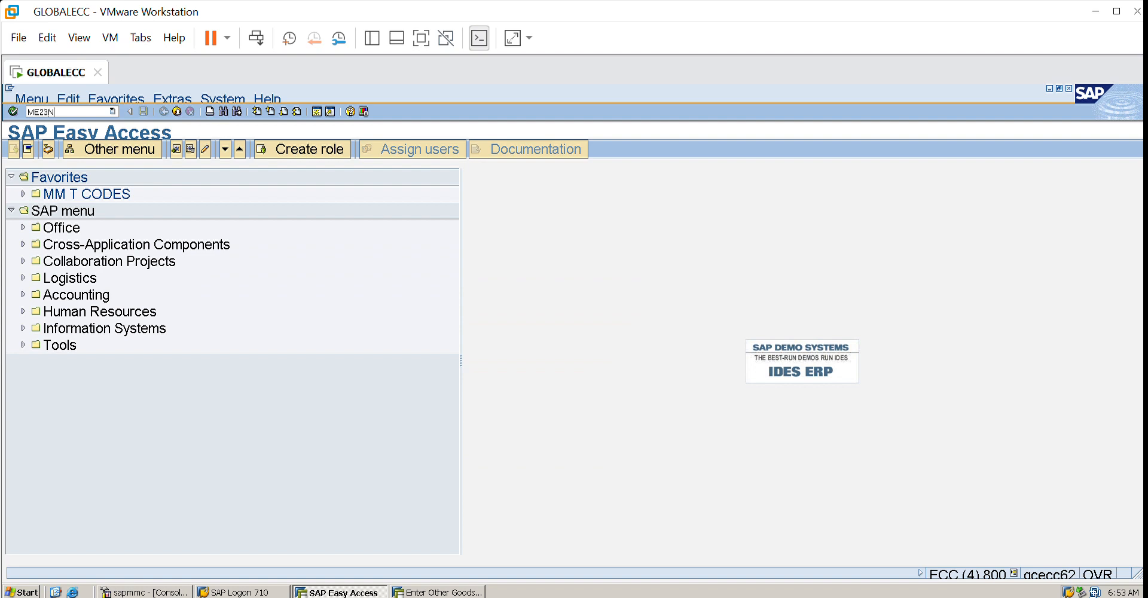
key("Return")
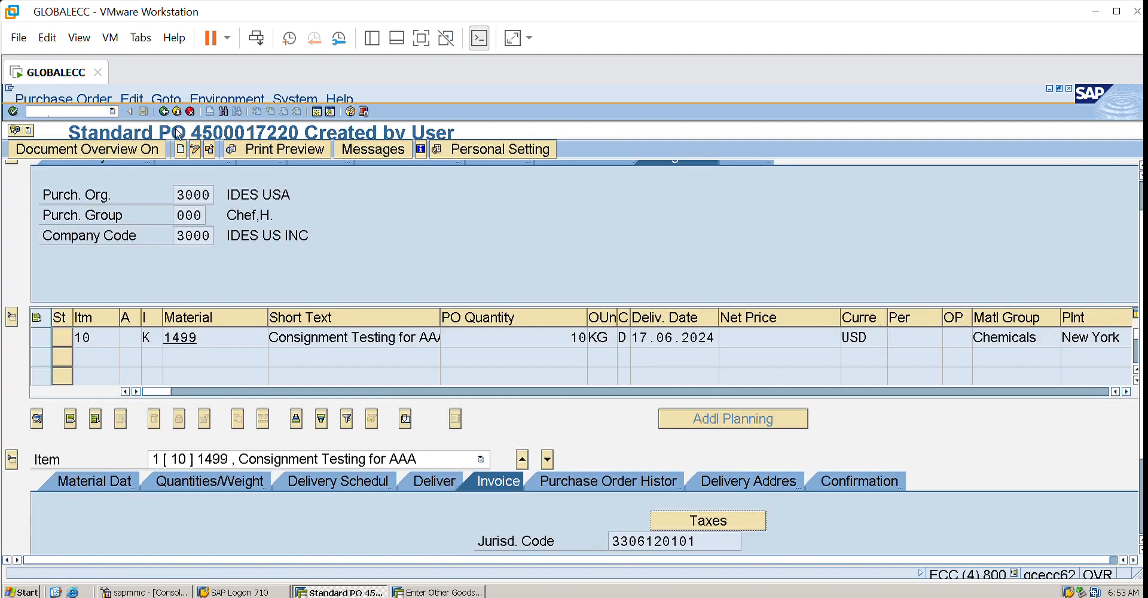
left_click(87, 97)
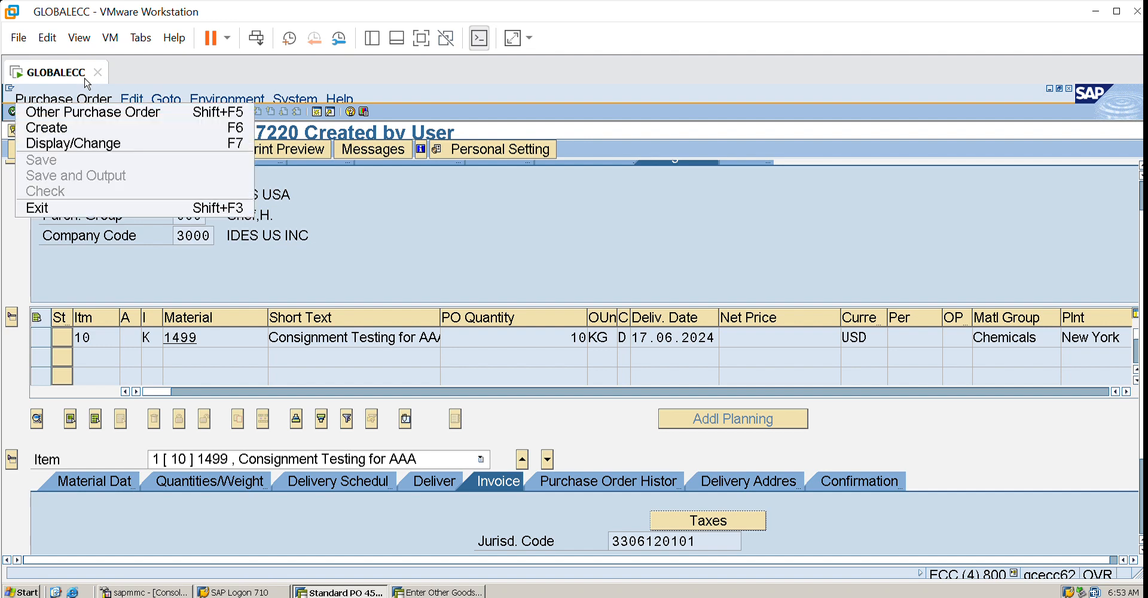
left_click(89, 111)
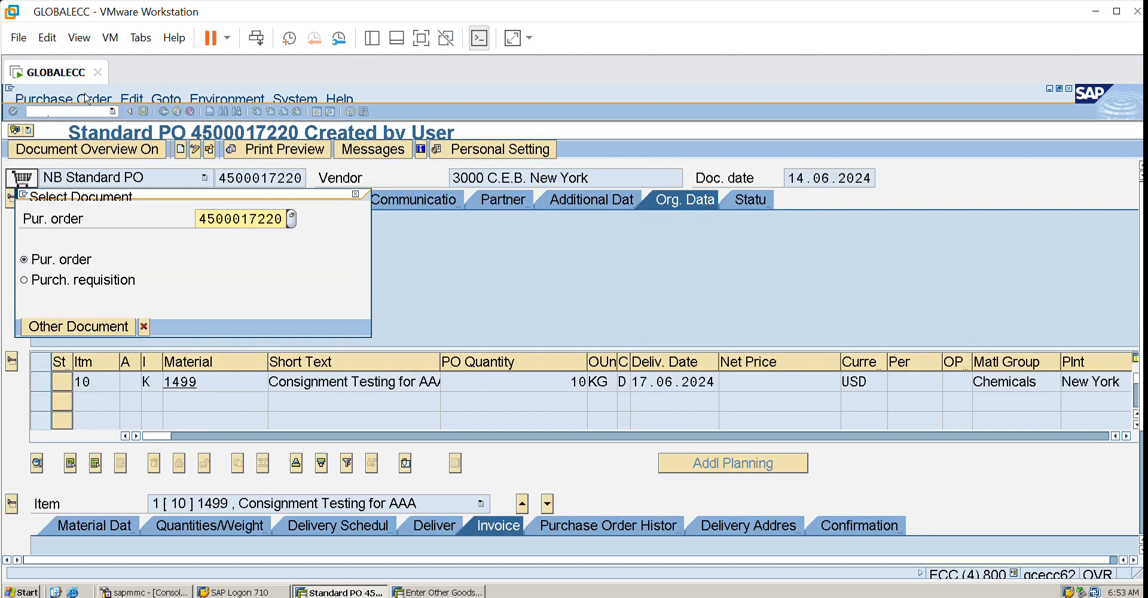
left_click(286, 220)
key("BackSpace")
type("1")
key("Return")
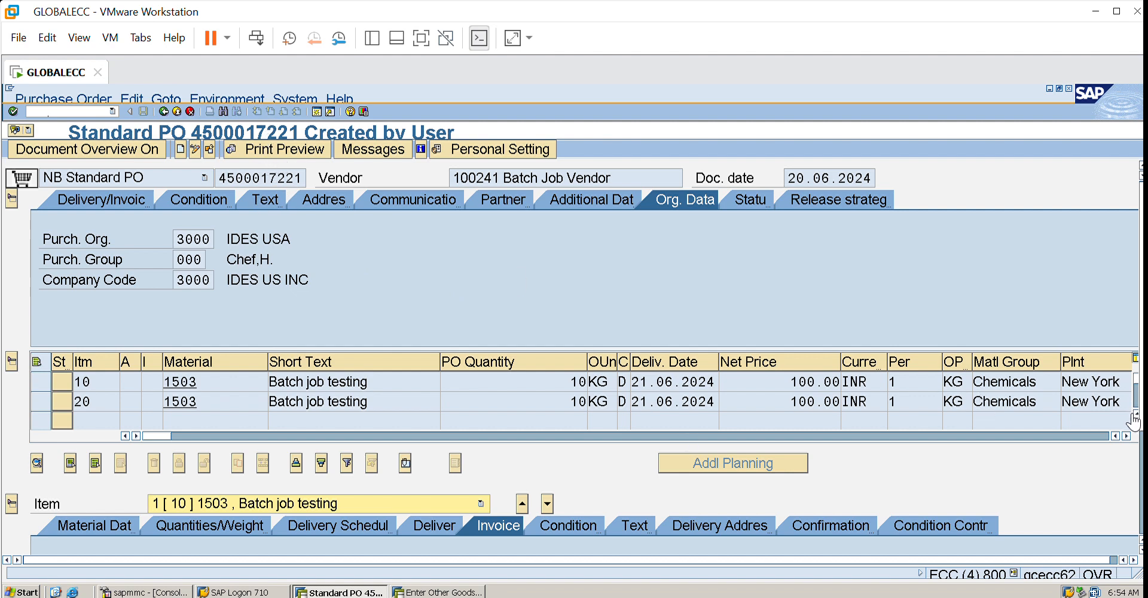
Check the purchase requisition references of items 10 and 20 in the purchase order's item overview
scroll(1135, 419, "right", 5)
scroll(1135, 425, "right", 2)
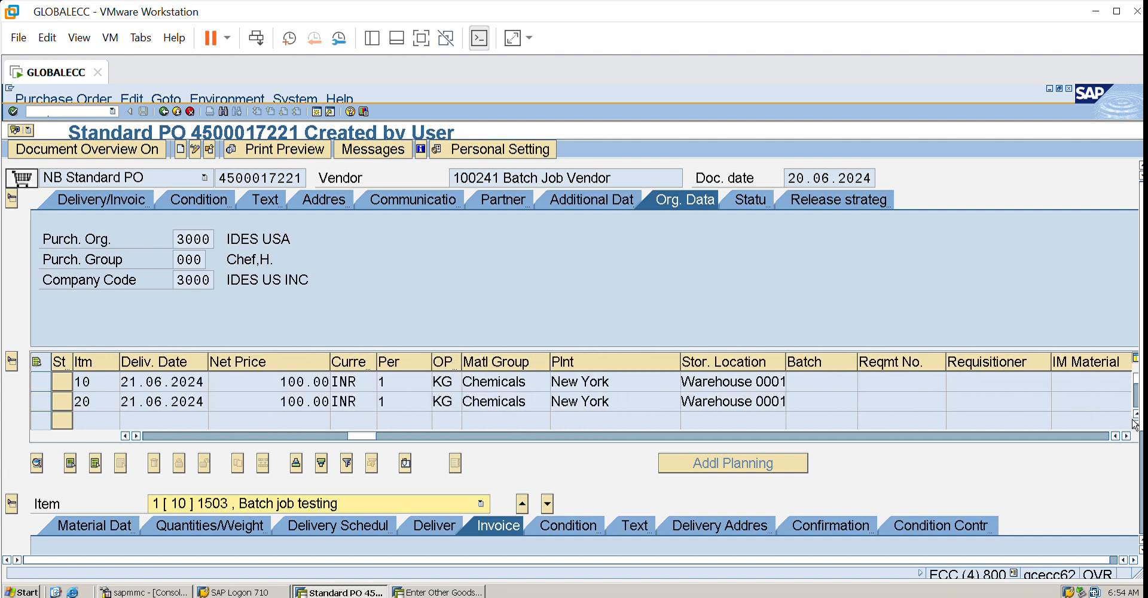
scroll(1135, 425, "right", 5)
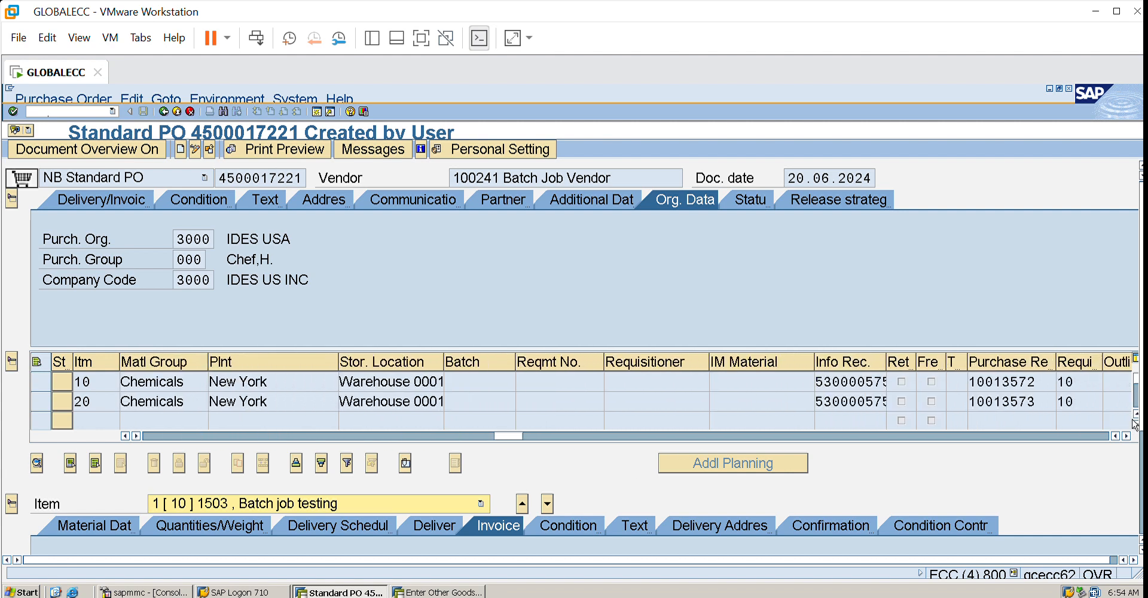
scroll(1135, 425, "right", 3)
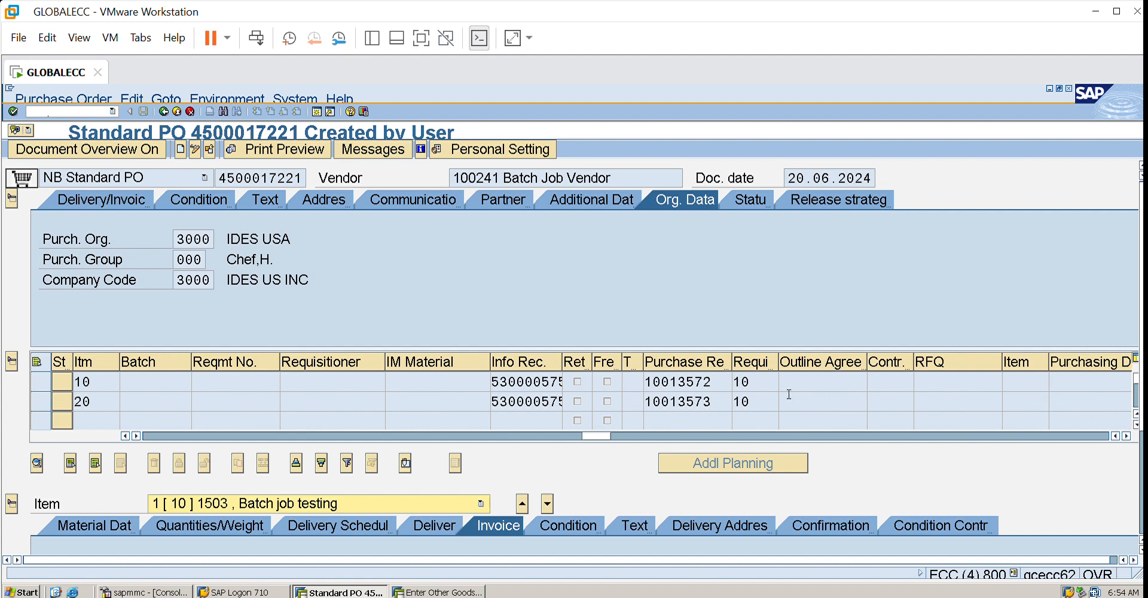
left_click(727, 378)
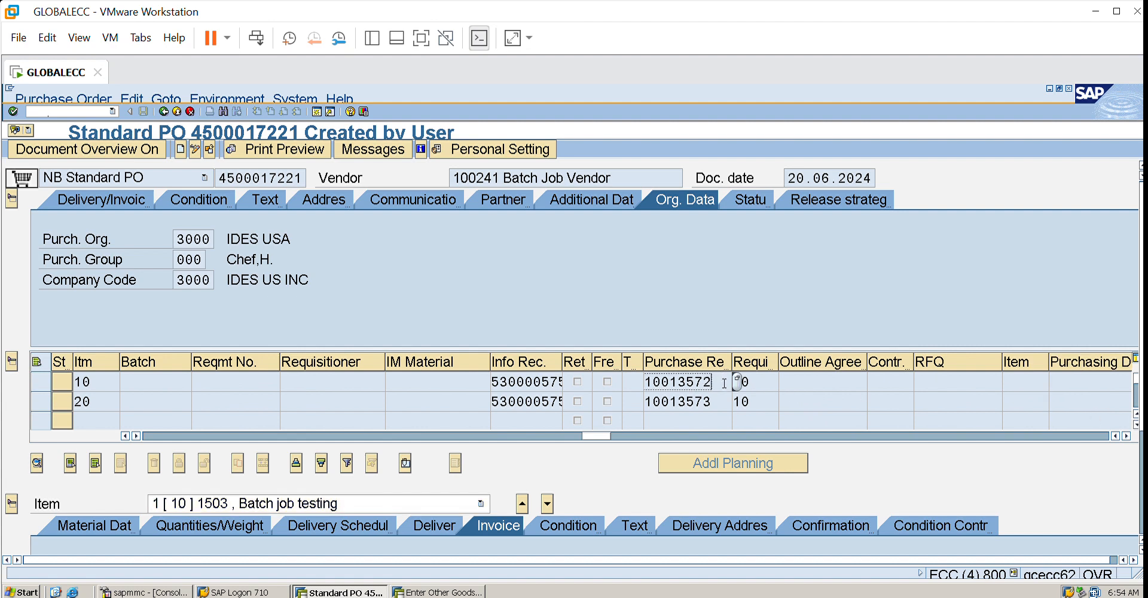
key("Down")
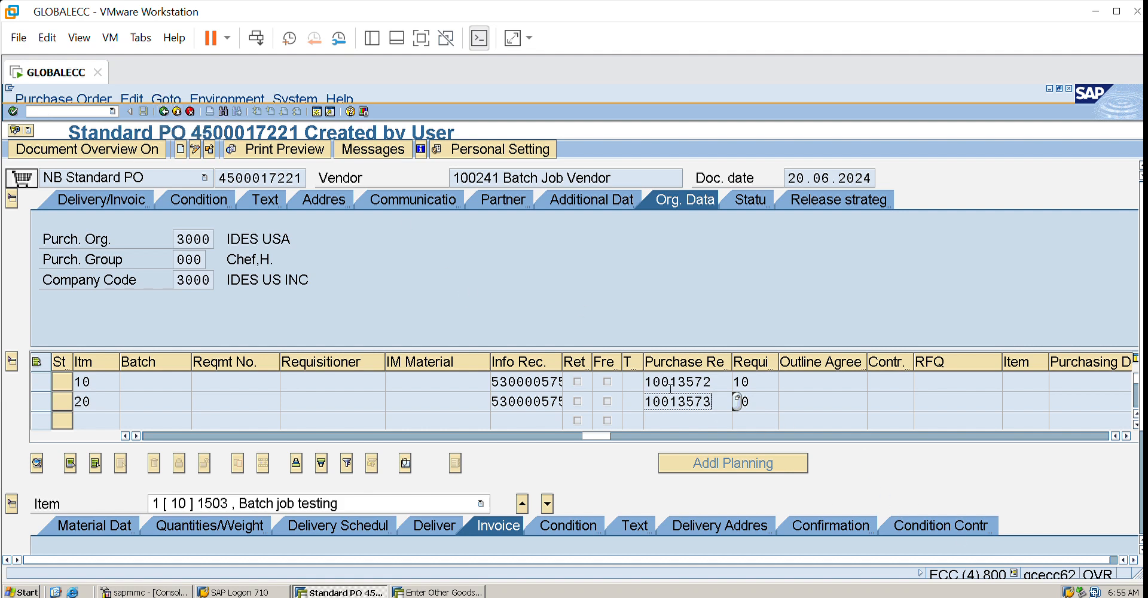
Recheck the source requisition numbers of both purchase order items and exit to SAP Easy Access
left_click(700, 381)
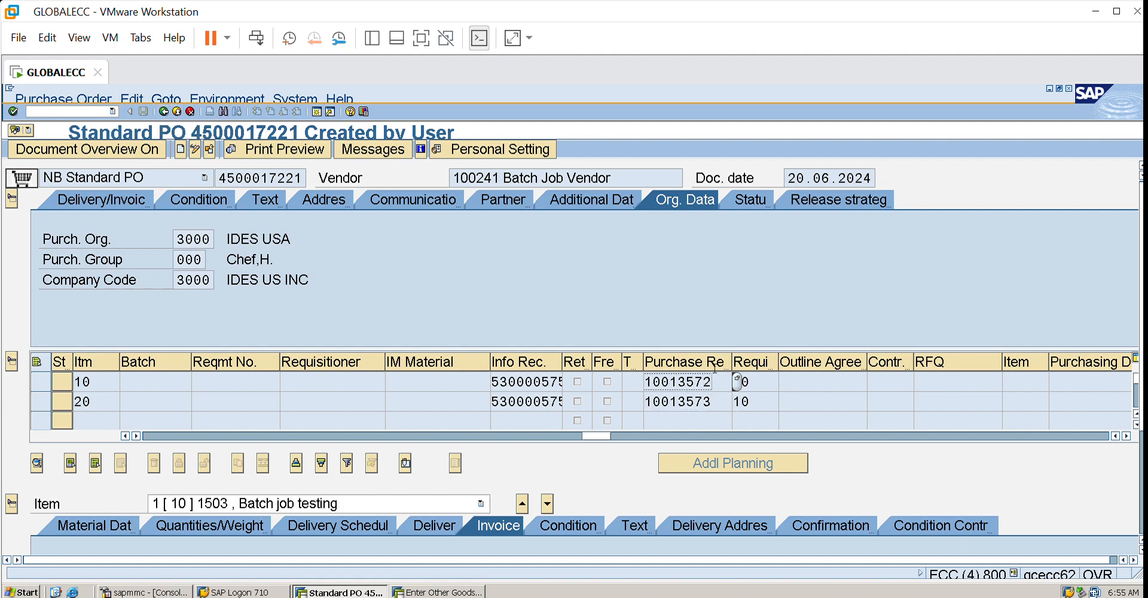
key("Down")
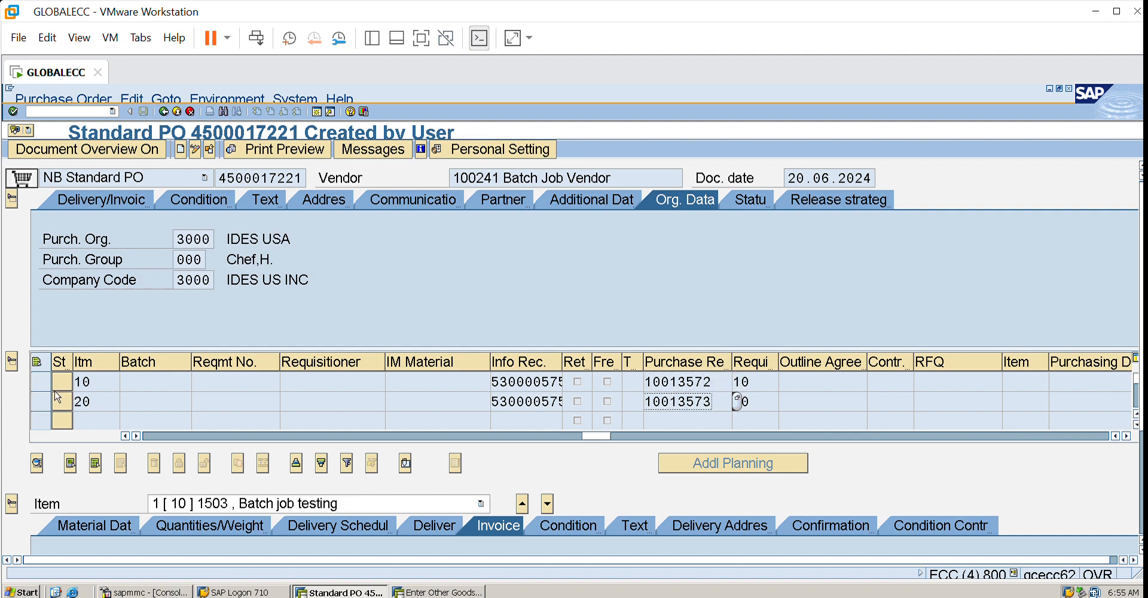
left_click(177, 111)
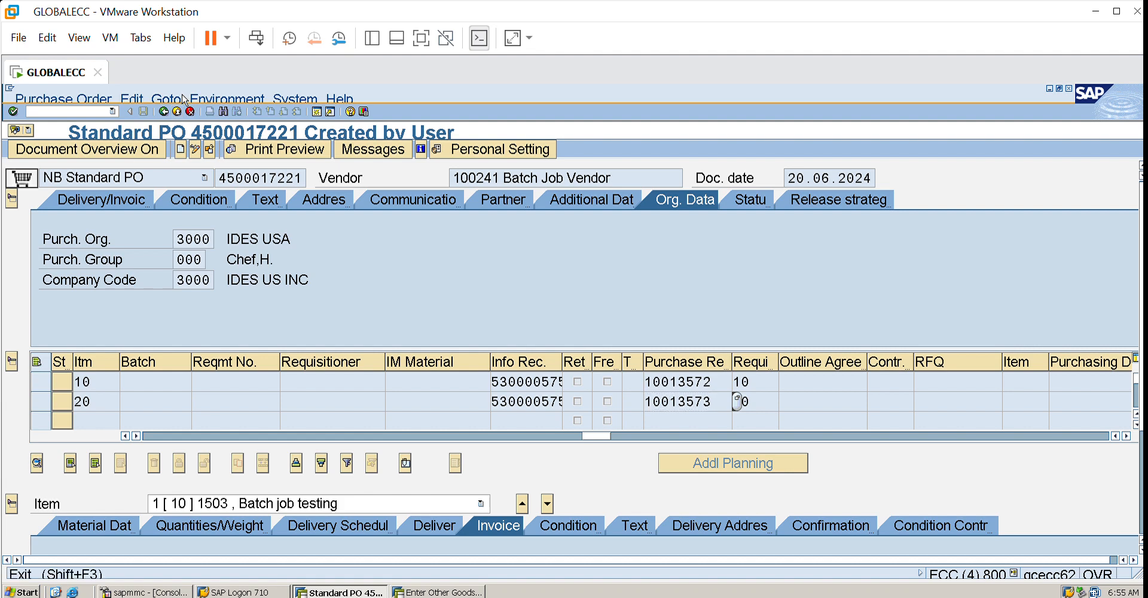
Open the last requisition in transaction ME52N, review its item and release strategy, and exit to SAP Easy Access
type("M")
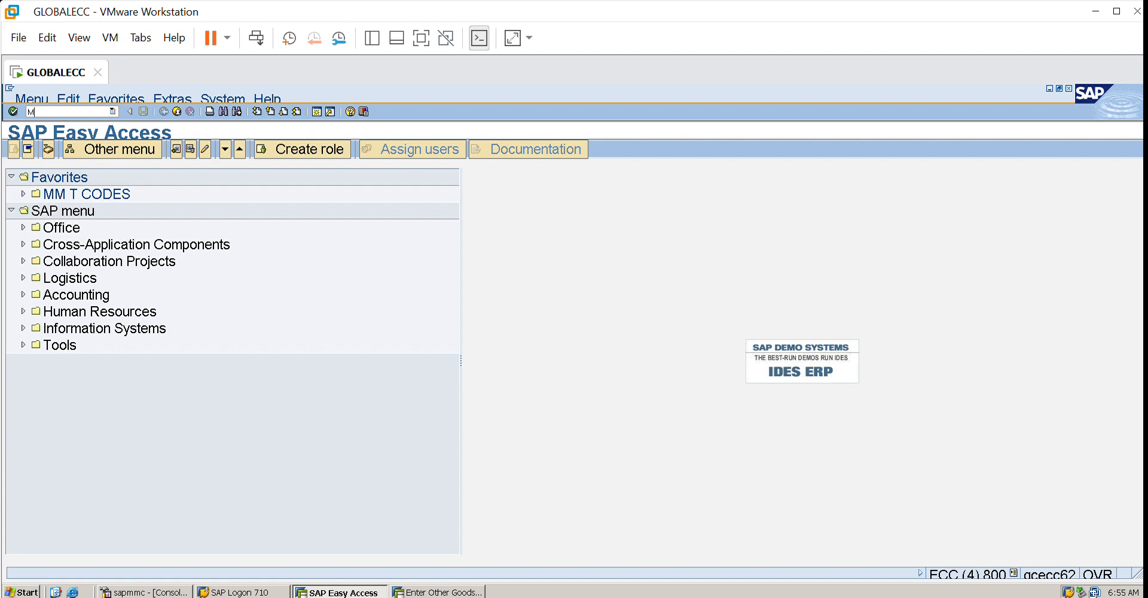
type("E52N")
key("Return")
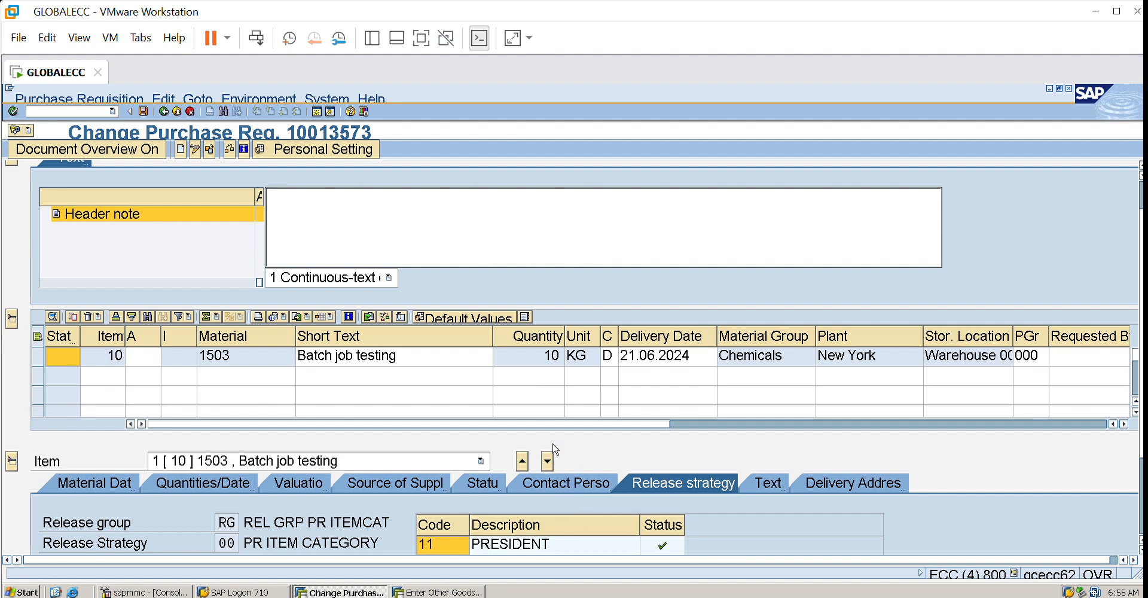
left_click(177, 111)
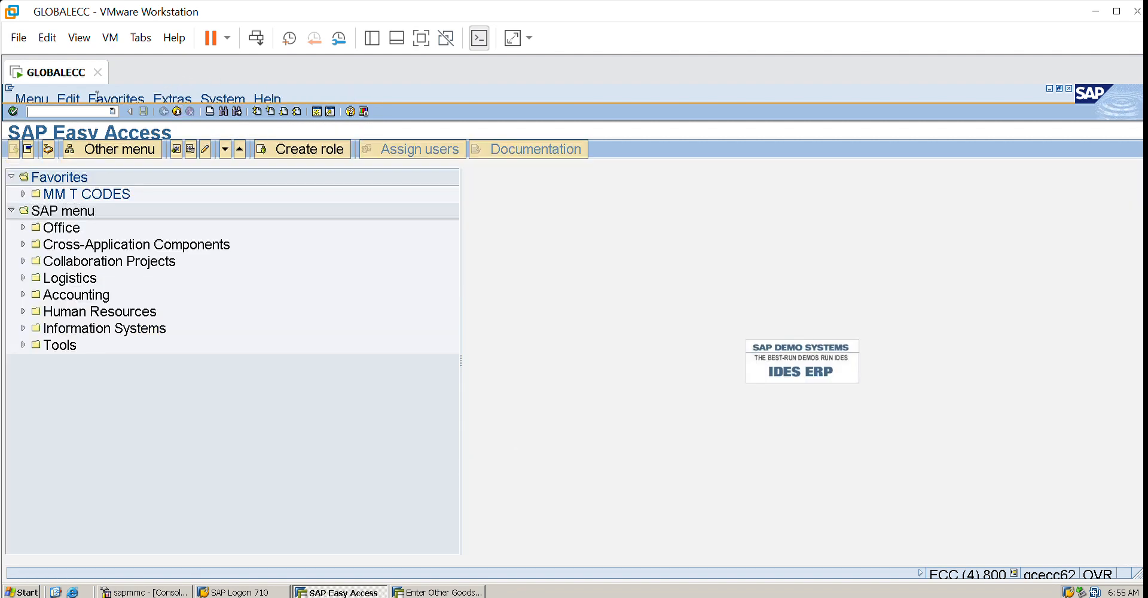
Reopen the purchase order in ME23N, review the material, quantity, price, plant and storage location of both items, and exit
type("ME23")
key("Return")
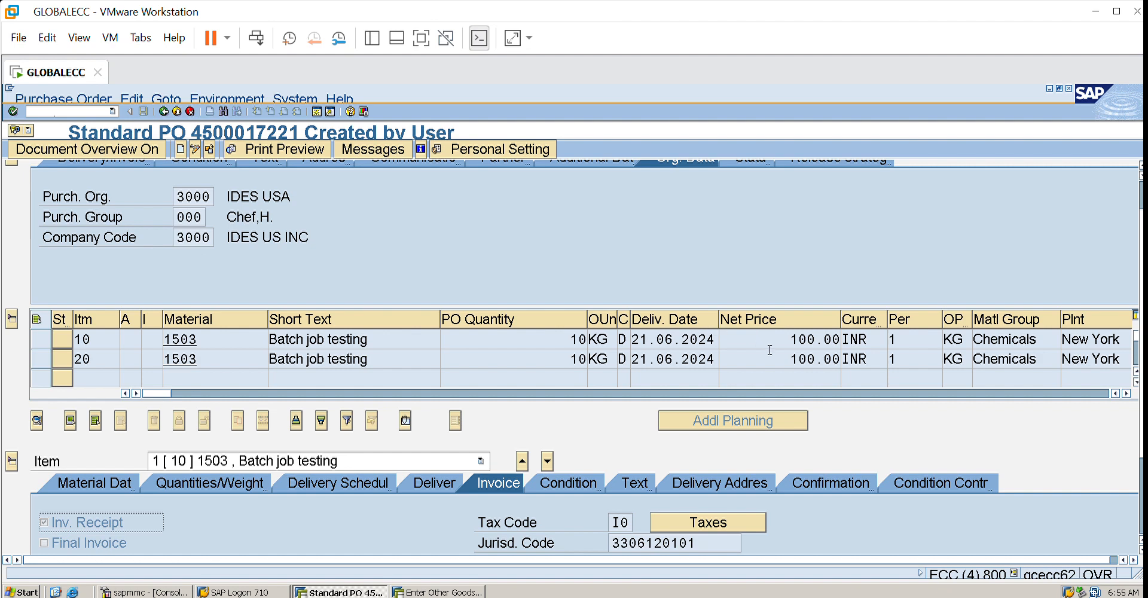
left_click(1128, 393)
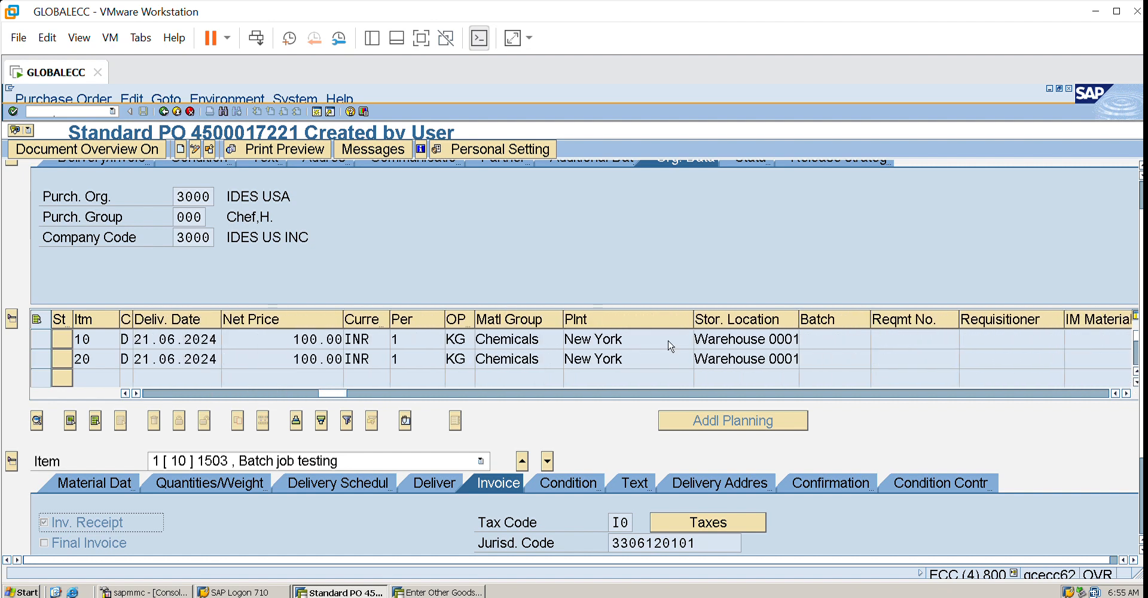
left_click(154, 393)
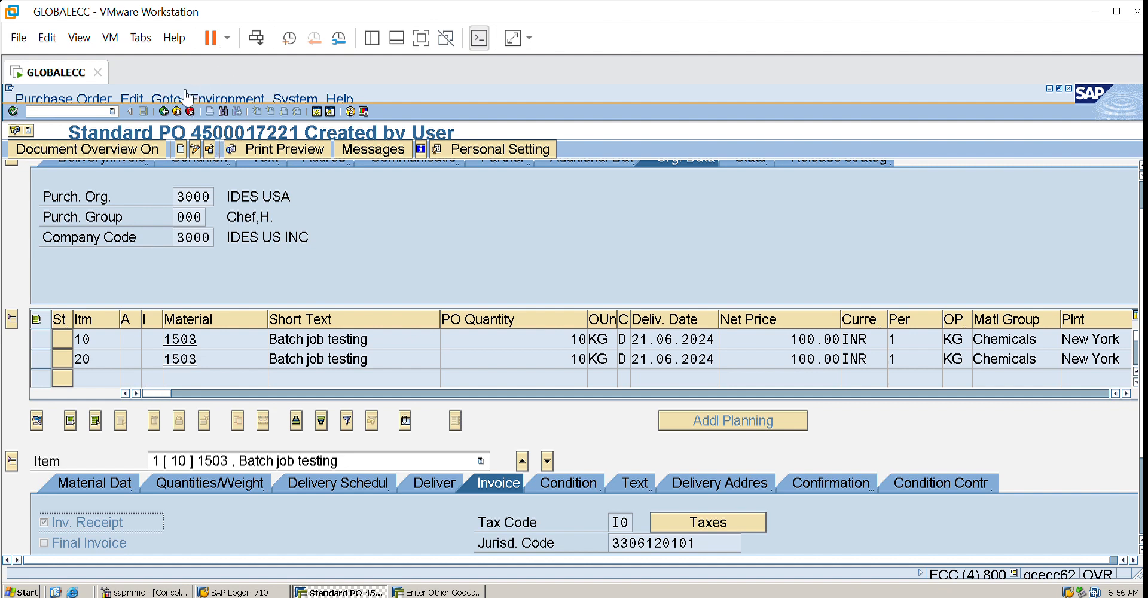
left_click(177, 111)
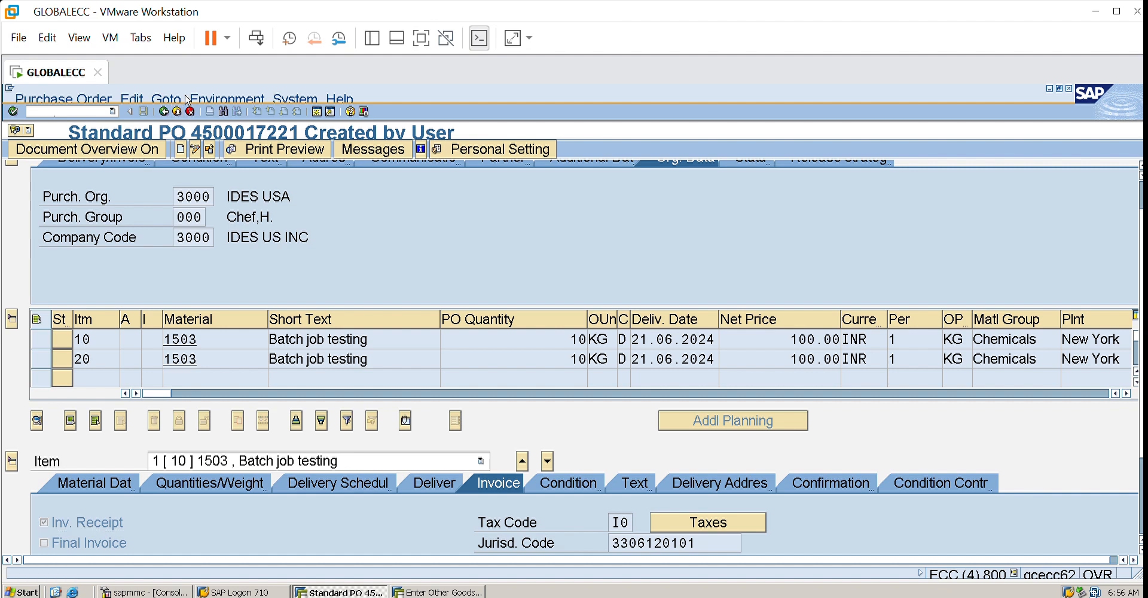